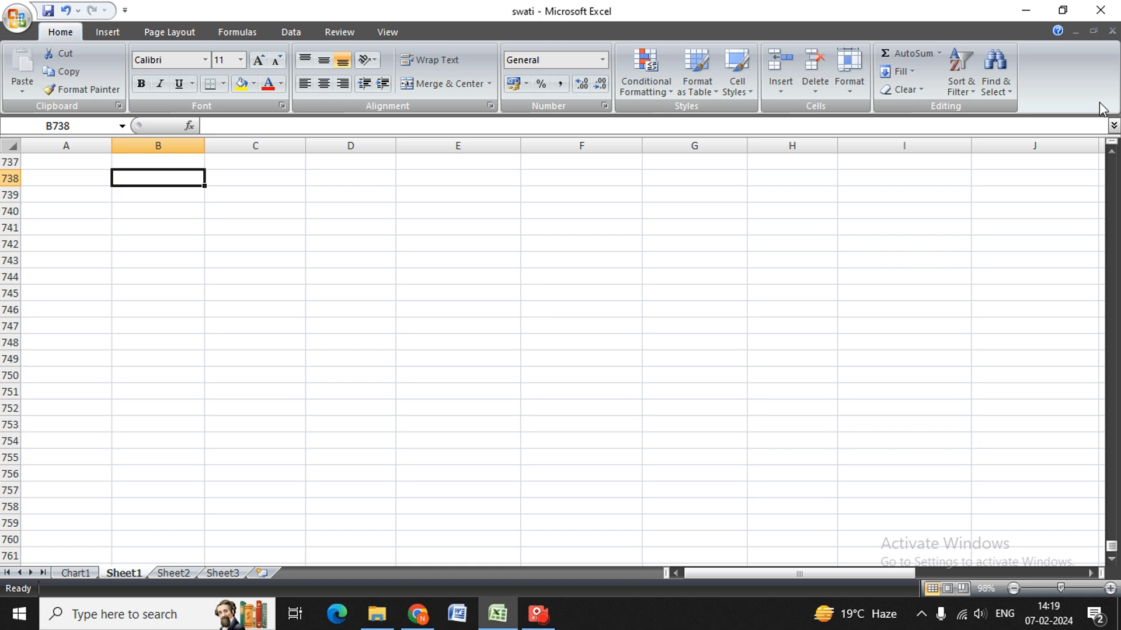
pyautogui.press('Down')
pyautogui.press('Left')
pyautogui.press('Up')
pyautogui.press('Right')
# Merge and center the range B738:I743 on Sheet1 into a single title cell.
pyautogui.hotkey('shift', 'Down')
pyautogui.hotkey('shift', 'Down')
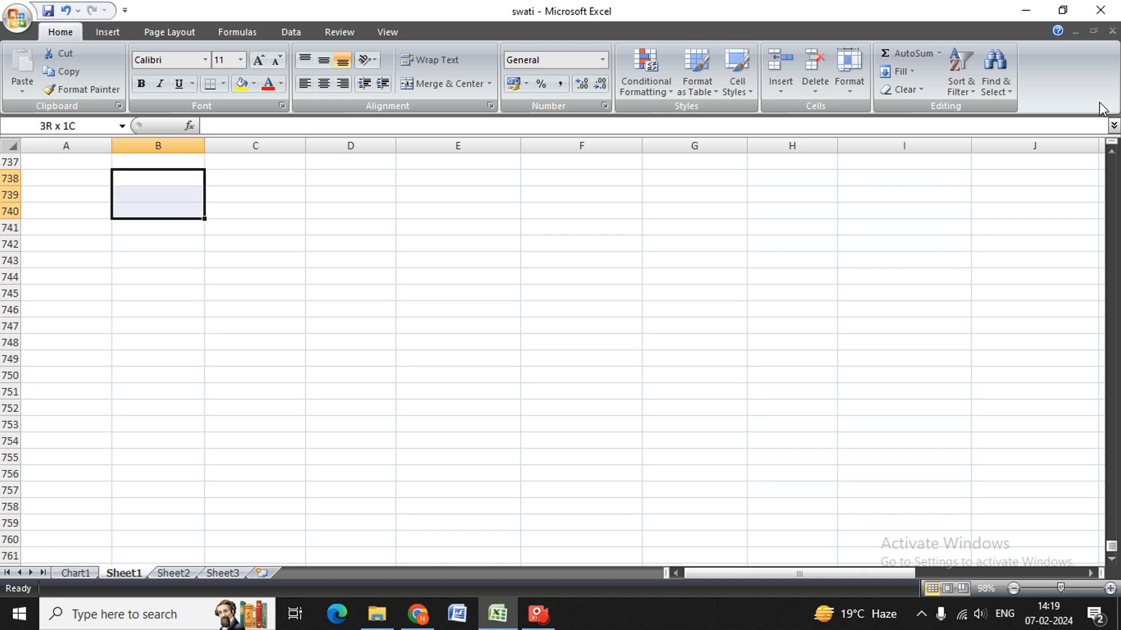
pyautogui.hotkey('shift', 'Down')
pyautogui.hotkey('shift', 'Down')
pyautogui.hotkey('shift', 'Down')
pyautogui.hotkey('shift', 'Right')
pyautogui.hotkey('shift', 'Right')
pyautogui.hotkey('shift', 'Right')
pyautogui.hotkey('shift', 'Right')
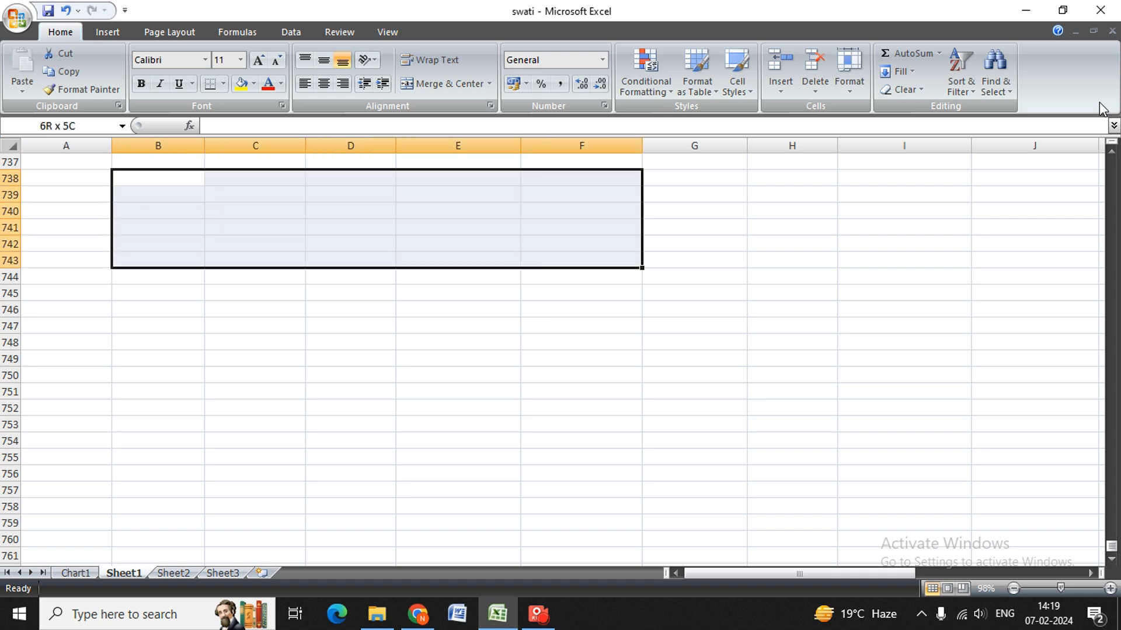
pyautogui.hotkey('shift', 'Right')
pyautogui.hotkey('shift', 'Right')
pyautogui.hotkey('shift', 'Right')
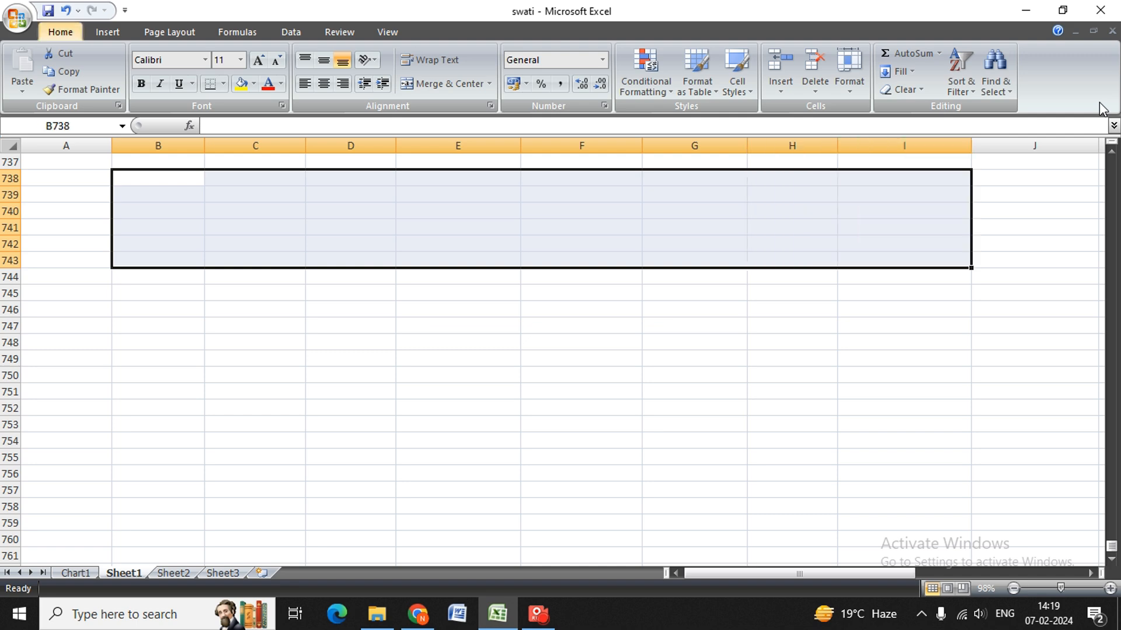
pyautogui.press('alt')
pyautogui.press('h')
pyautogui.press('m')
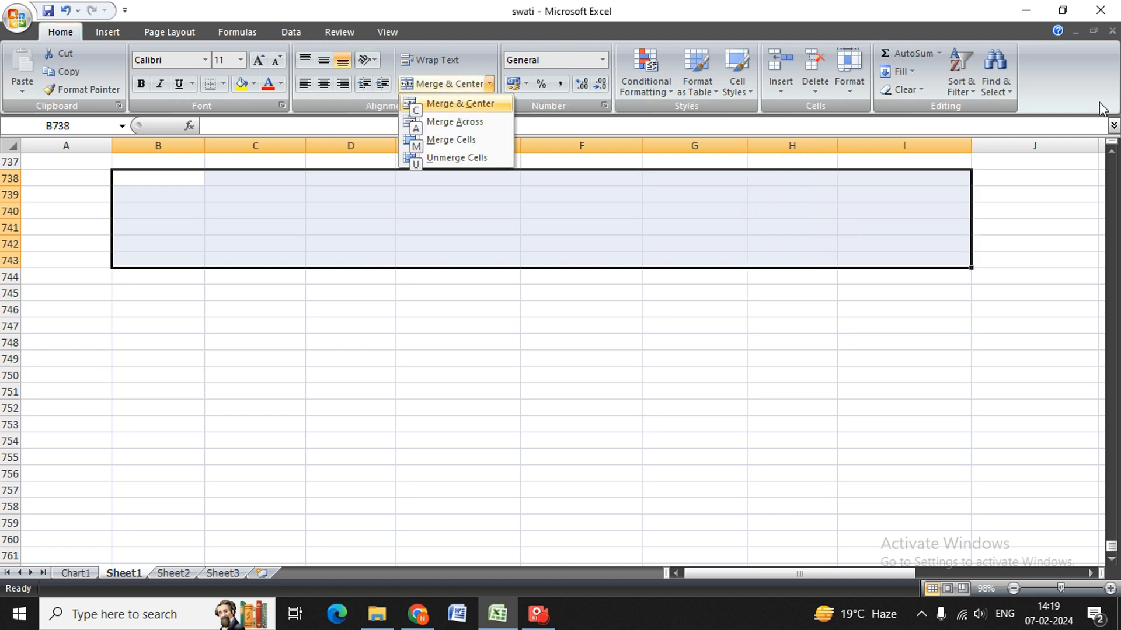
pyautogui.write('cDA')
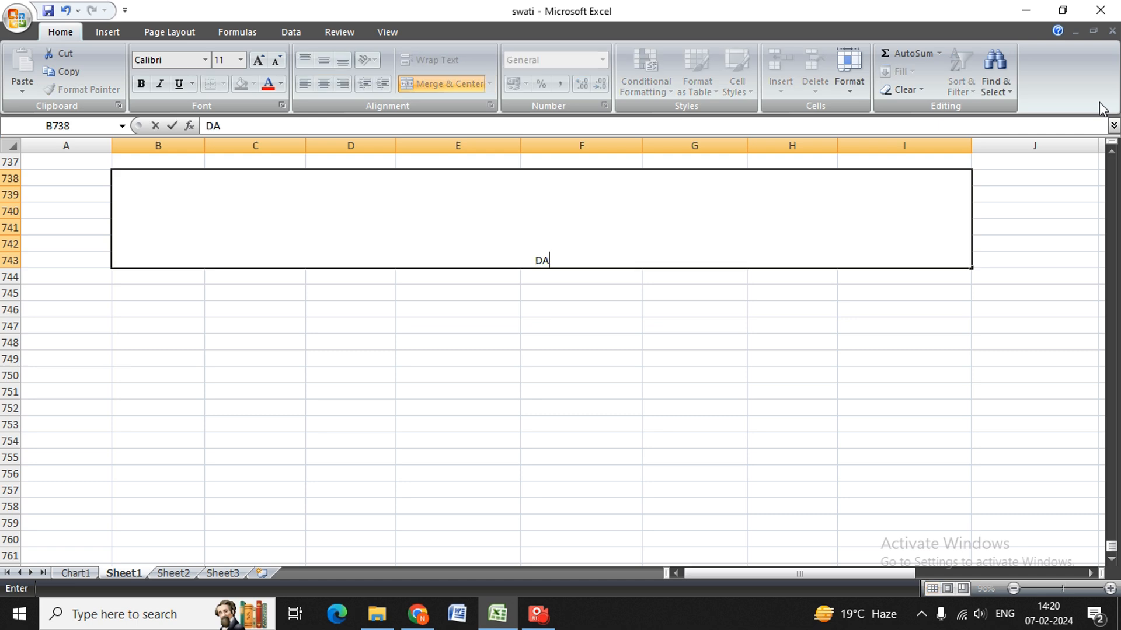
pyautogui.write('TE AND T')
# Enter the title "DATE AND TIME FUNCTIONS" in the merged cell B738.
pyautogui.press('BackSpace')
pyautogui.write('TIME')
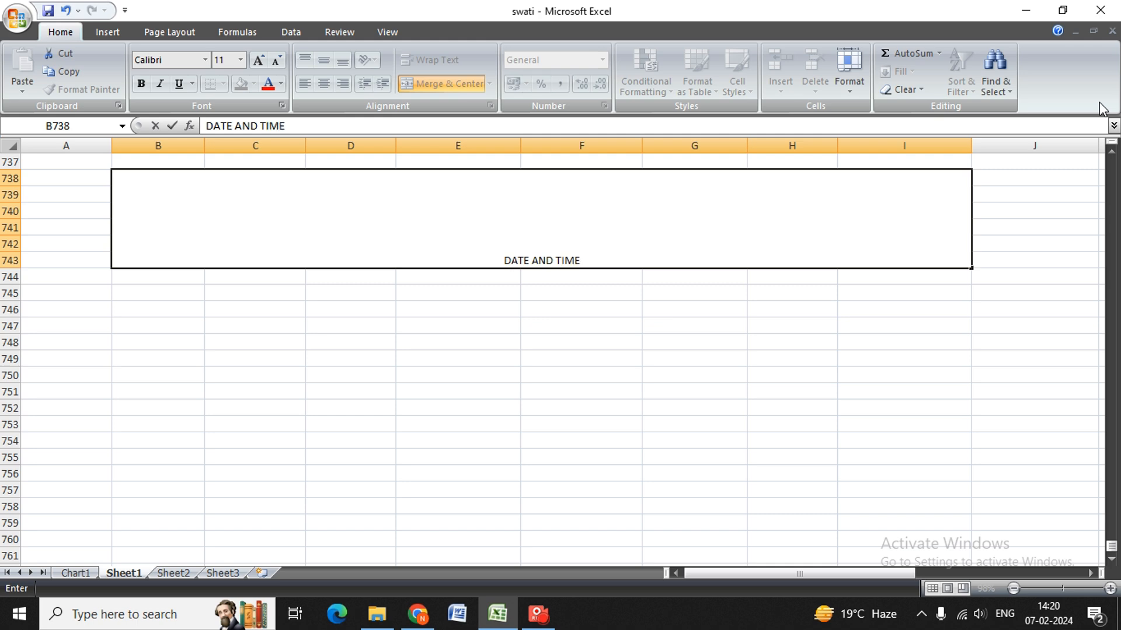
pyautogui.write(' FUNCTI')
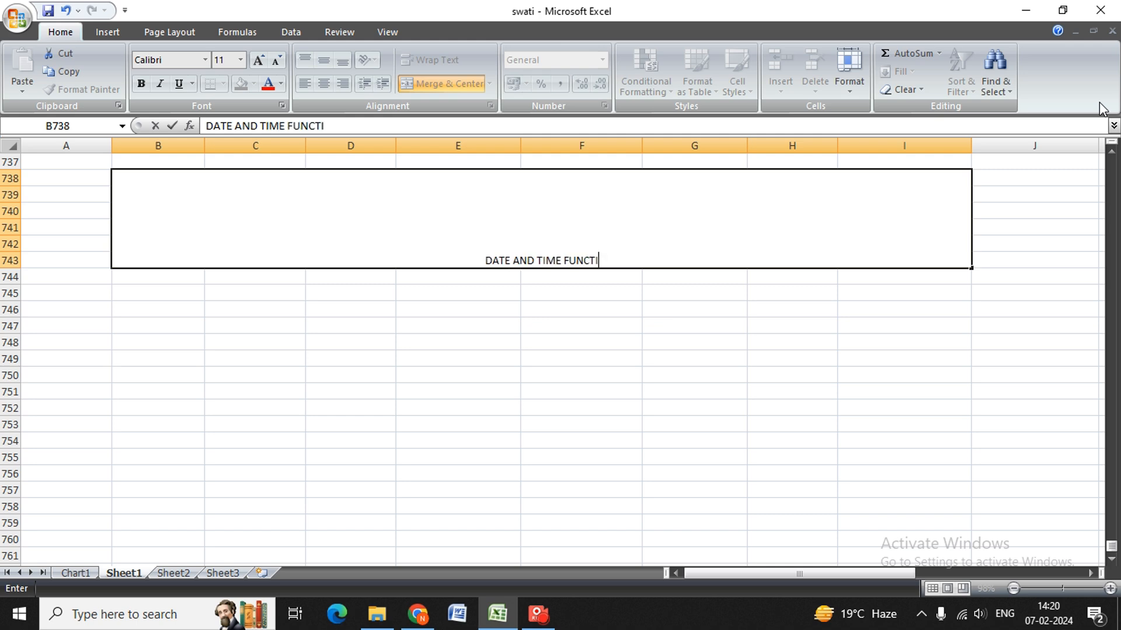
pyautogui.write('ONS')
pyautogui.press('BackSpace')
pyautogui.write('S')
pyautogui.press('Return')
# Set the font size of the title in B738 to 48.
pyautogui.press('Up')
pyautogui.hotkey('alt', 'h')
pyautogui.press('f')
pyautogui.press('s')
pyautogui.press('Down')
pyautogui.press('Down')
pyautogui.press('Down')
pyautogui.press('Down')
pyautogui.press('Down')
pyautogui.press('Down')
pyautogui.press('Down')
pyautogui.press('Down')
pyautogui.press('Down')
pyautogui.press('Down')
pyautogui.press('Down')
pyautogui.press('Down')
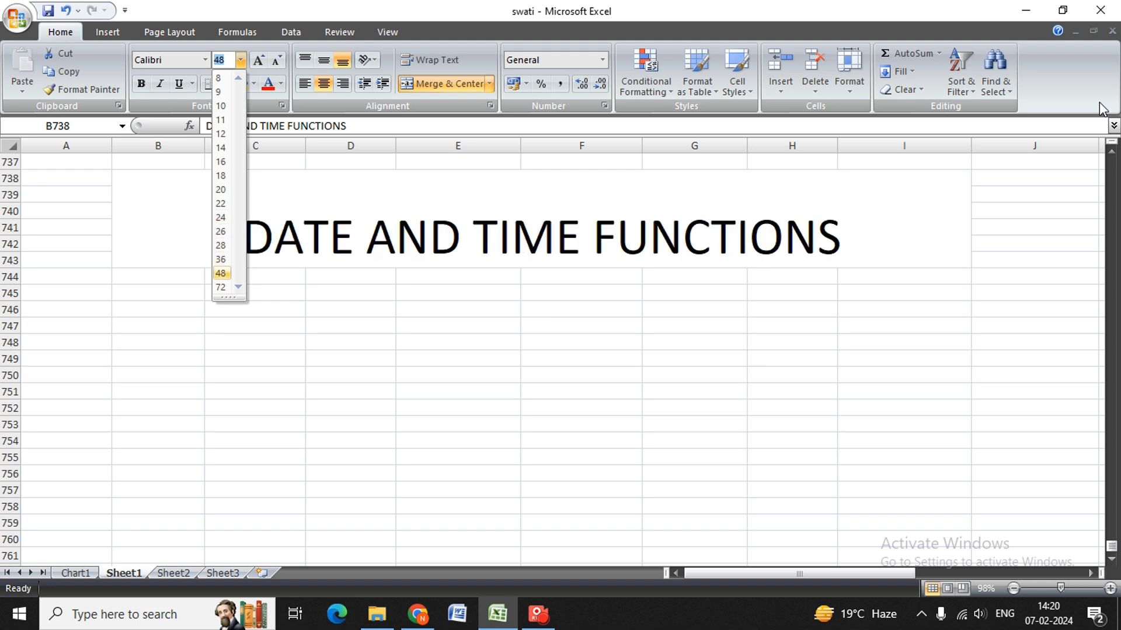
pyautogui.press('Return')
# Fill the merged title cell B738 with the light green from the recent colors.
pyautogui.hotkey('alt', 'h')
pyautogui.press('h')
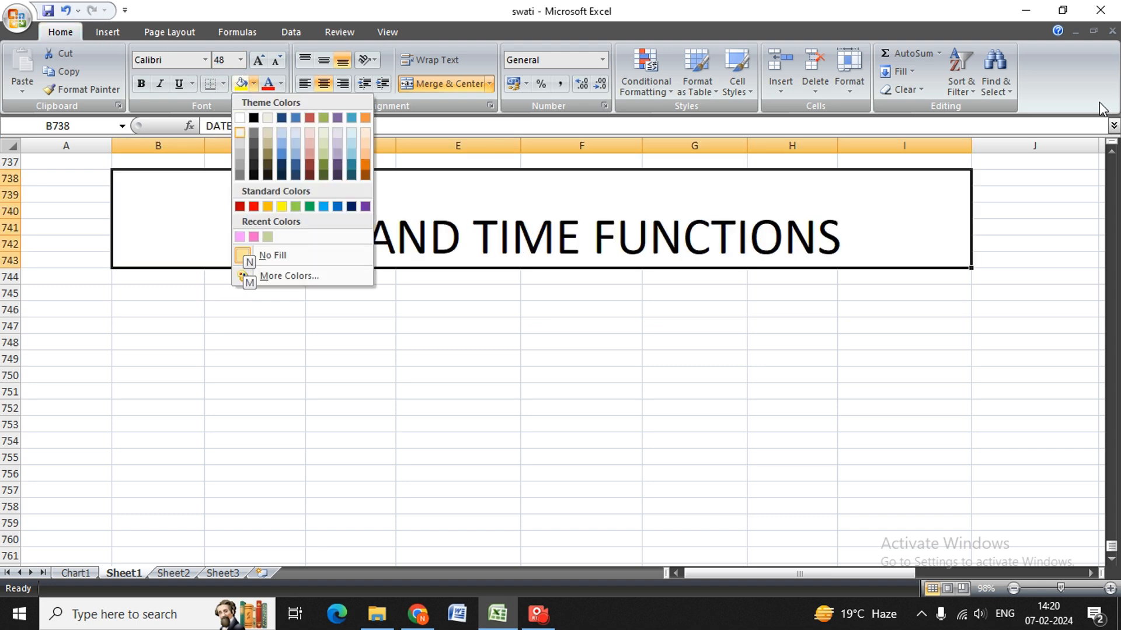
pyautogui.press('Down')
pyautogui.press('Down')
pyautogui.press('Down')
pyautogui.press('Right')
pyautogui.press('Right')
pyautogui.press('Right')
pyautogui.press('Right')
pyautogui.press('Up')
pyautogui.press('Right')
pyautogui.press('Down')
pyautogui.press('Down')
pyautogui.press('Down')
pyautogui.press('Down')
pyautogui.press('Down')
pyautogui.press('Down')
pyautogui.press('Up')
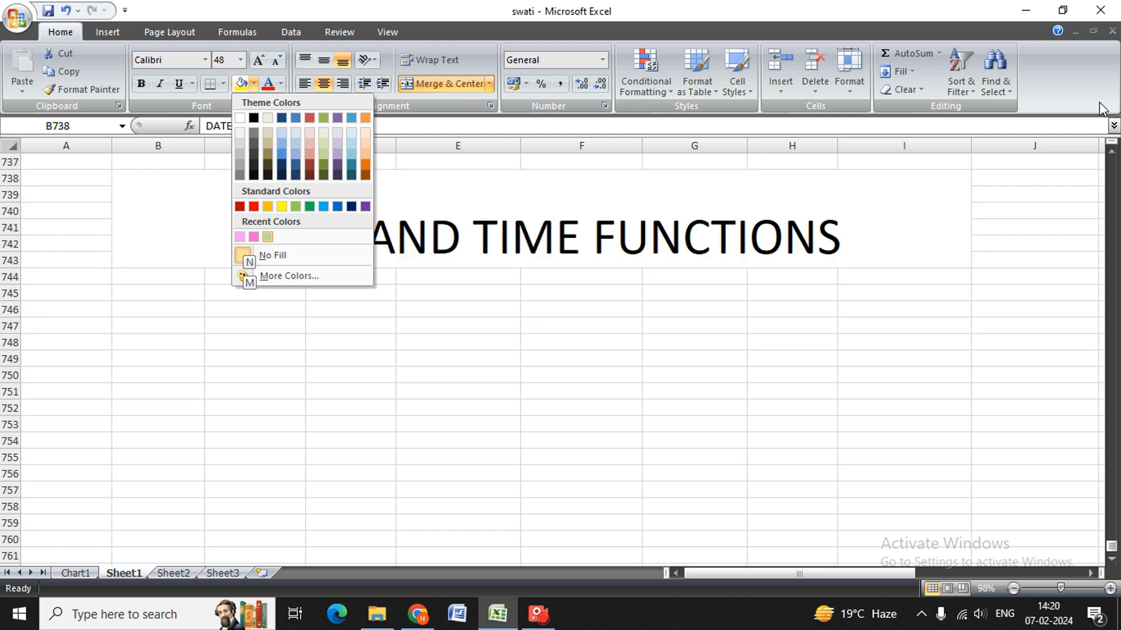
pyautogui.press('Up')
pyautogui.press('Down')
pyautogui.press('Return')
# Change the font of the DATE AND TIME FUNCTIONS title to Baskerville Old Face.
pyautogui.press('alt')
pyautogui.press('h')
pyautogui.press('f')
pyautogui.press('f')
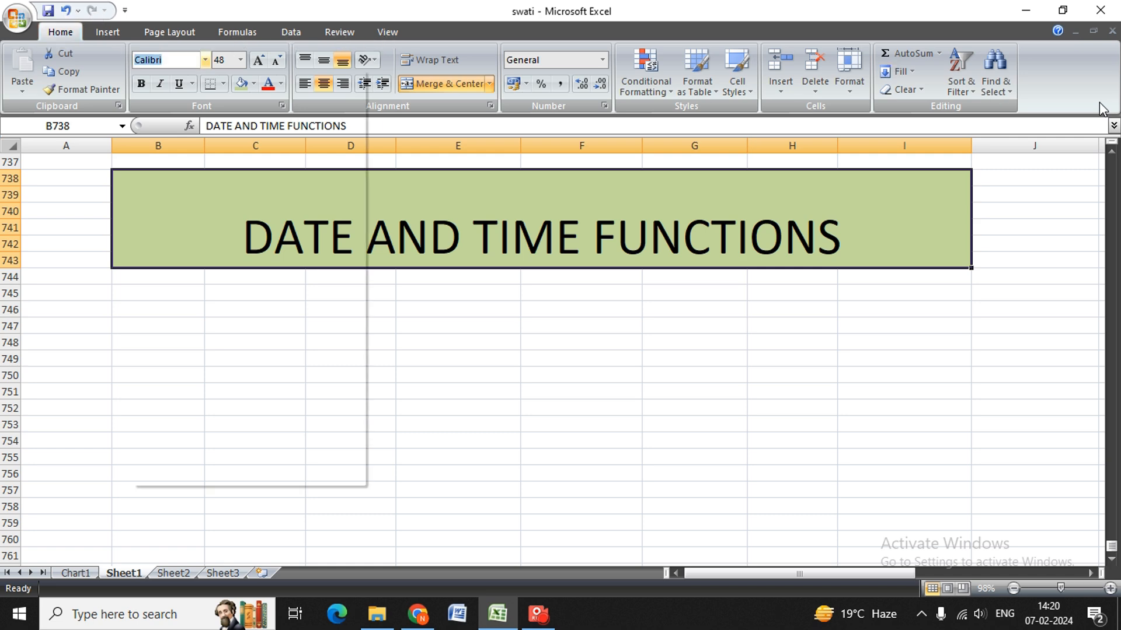
pyautogui.press('Down')
pyautogui.press('Down')
pyautogui.press('Down')
pyautogui.press('Down')
pyautogui.press('Down')
pyautogui.press('Down')
pyautogui.press('Down')
pyautogui.press('Down')
pyautogui.press('Down')
pyautogui.press('Down')
pyautogui.press('Down')
pyautogui.press('Down')
pyautogui.press('Down')
pyautogui.press('Down')
pyautogui.press('Down')
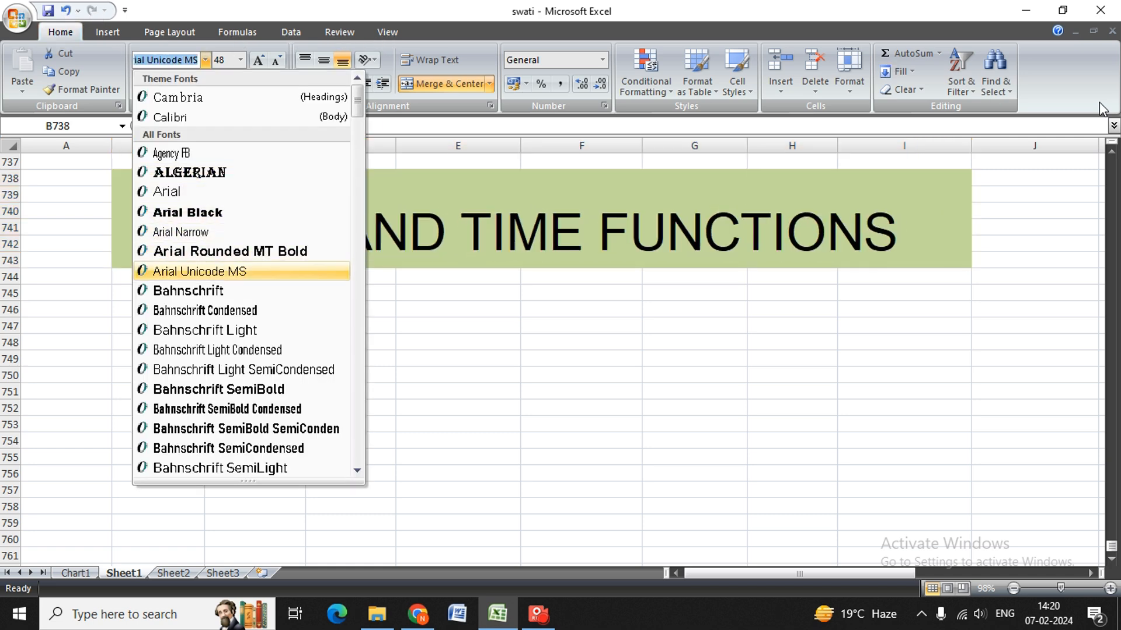
pyautogui.press('Down')
pyautogui.press('Down')
pyautogui.press('Down')
pyautogui.press('Down')
pyautogui.press('Down')
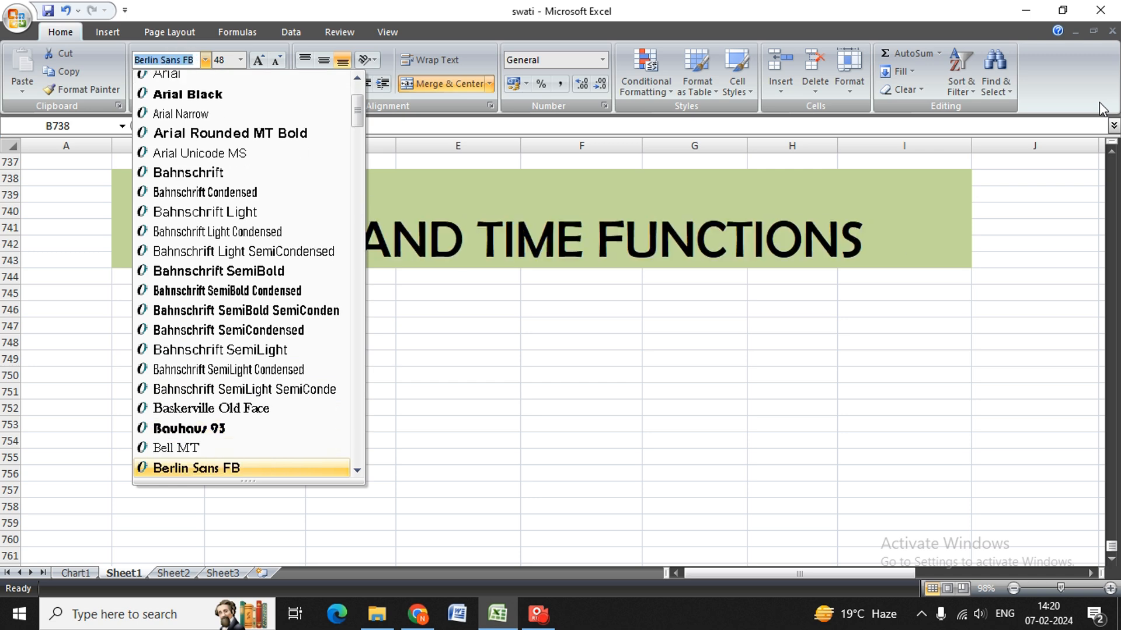
pyautogui.press('Return')
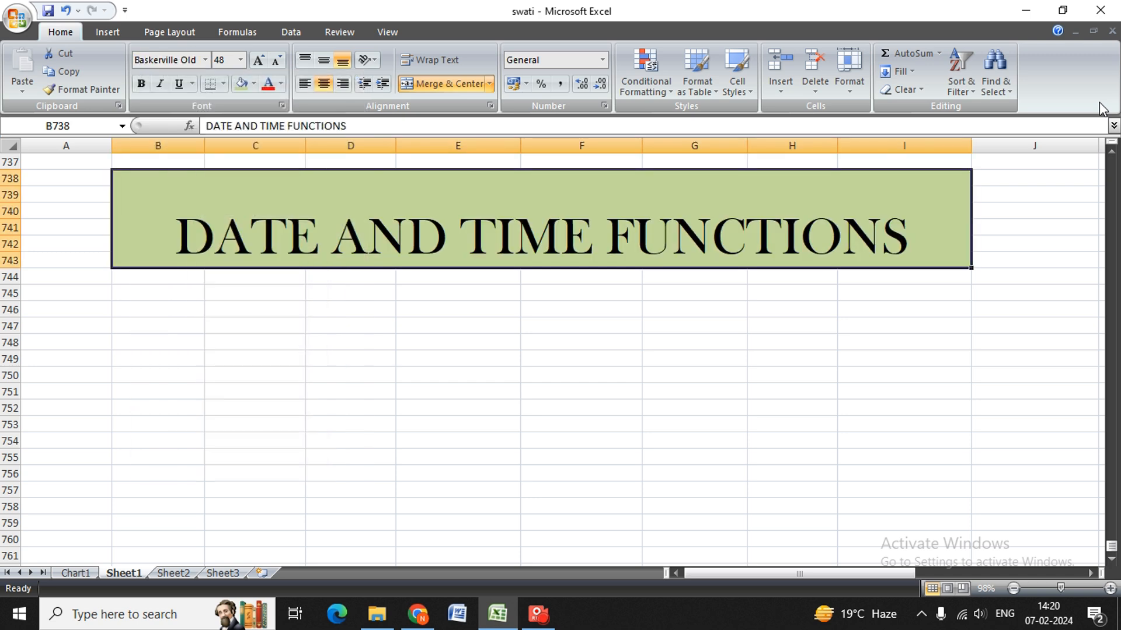
# With cell A746 selected, examine the available Text functions and the Date & Time functions in the function library.
pyautogui.press('Down')
pyautogui.press('Down')
pyautogui.press('Left')
pyautogui.press('Down')
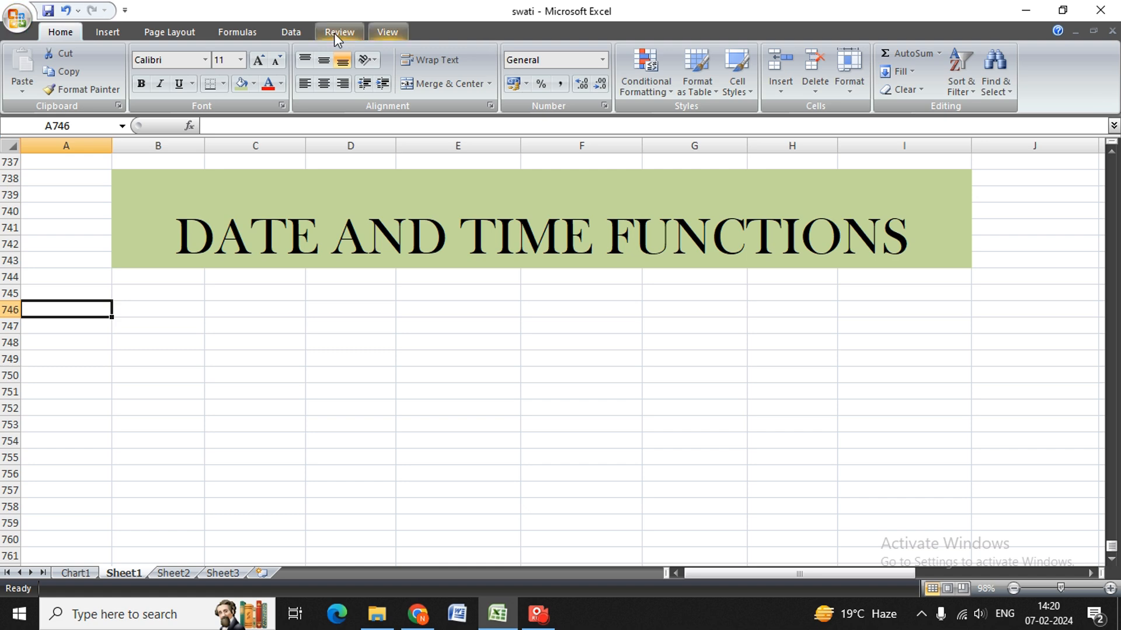
pyautogui.click(238, 36)
pyautogui.click(232, 85)
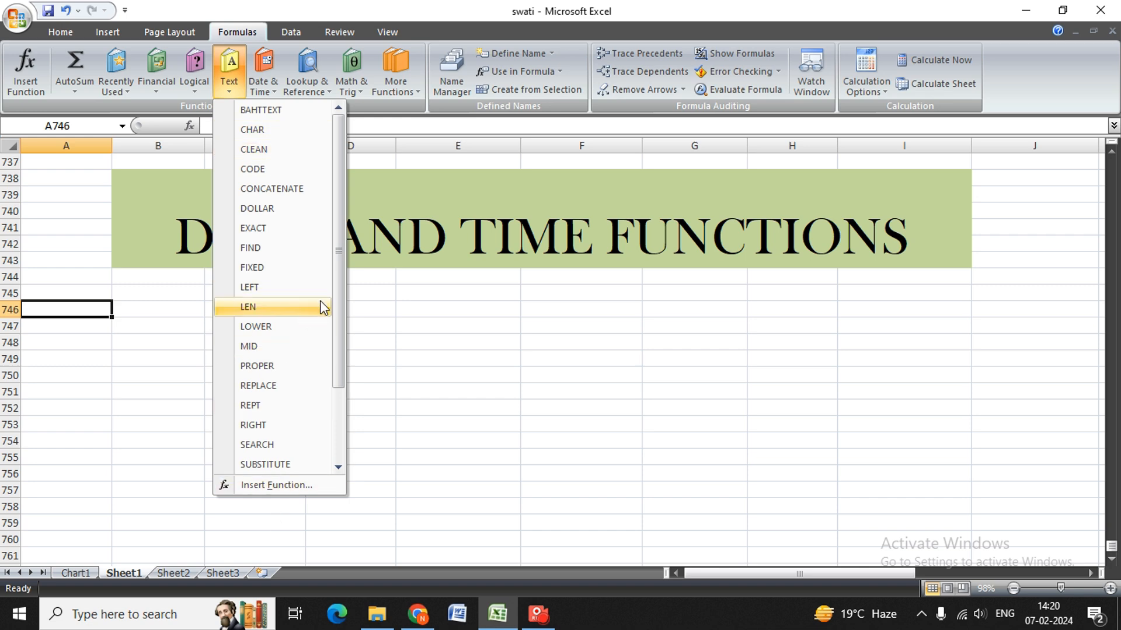
pyautogui.moveTo(338, 310); pyautogui.dragTo(335, 161)
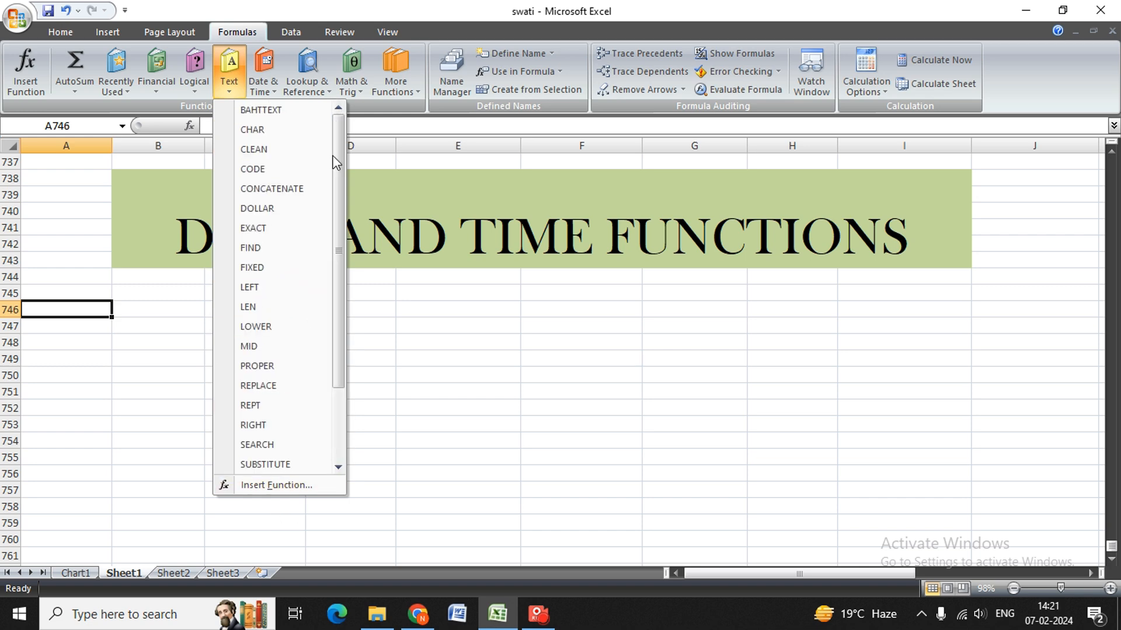
pyautogui.click(272, 91)
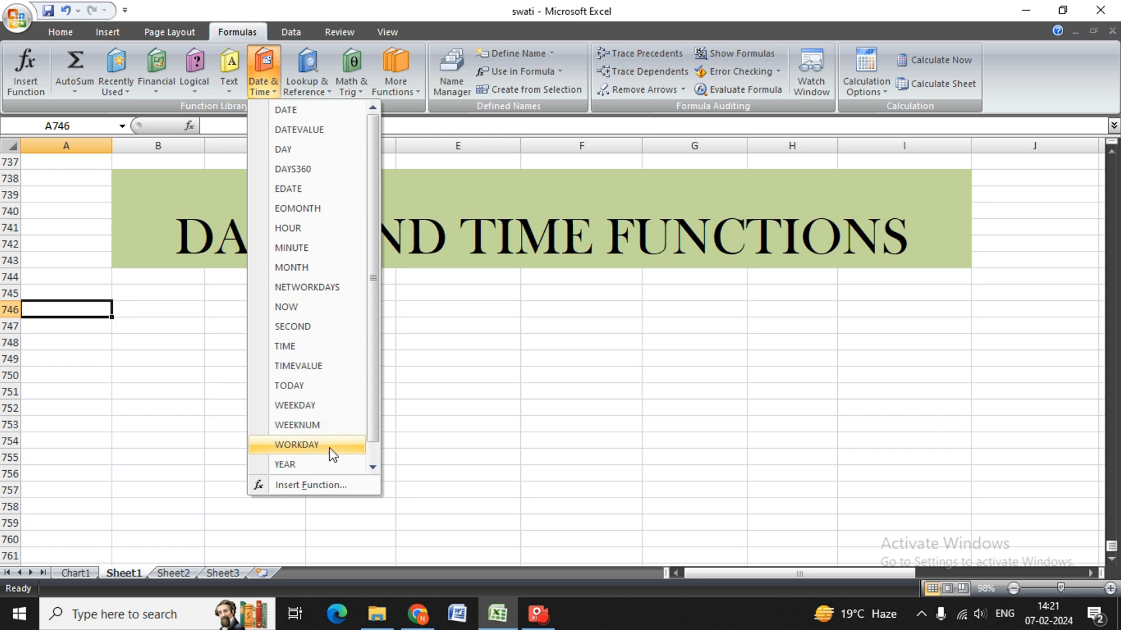
pyautogui.click(372, 466)
pyautogui.click(447, 395)
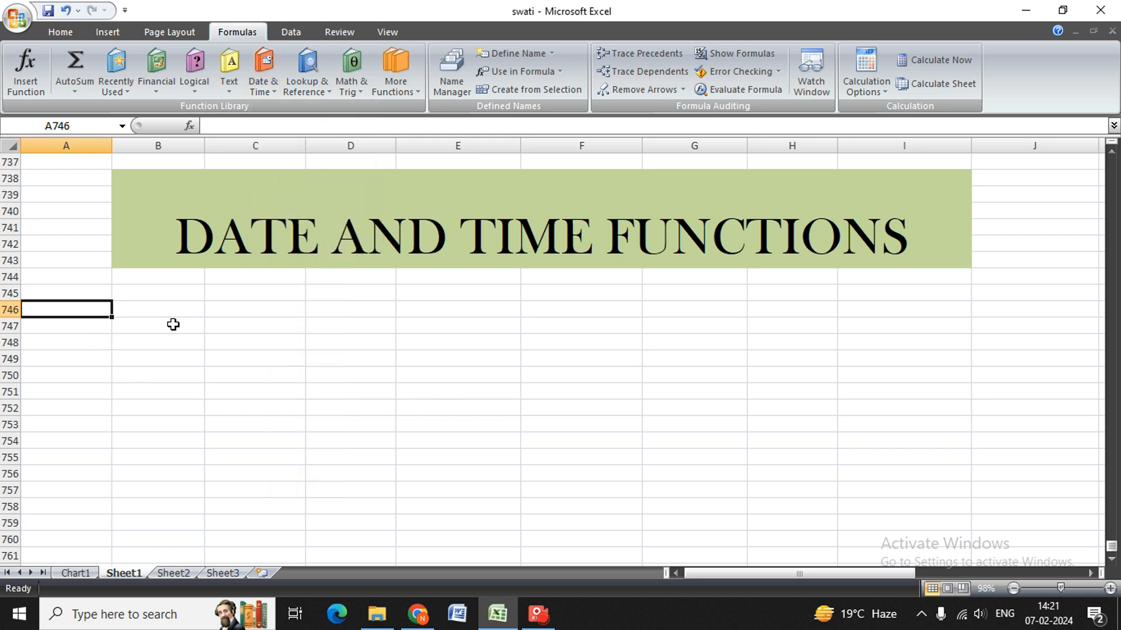
pyautogui.click(267, 91)
# Select the range A746:C748 below the title for the first function label.
pyautogui.hotkey('shift', 'Right')
pyautogui.hotkey('shift', 'Left')
pyautogui.hotkey('shift', 'Down')
pyautogui.hotkey('shift', 'Down')
pyautogui.hotkey('shift', 'Right')
pyautogui.hotkey('shift', 'Right')
pyautogui.hotkey('shift', 'Left')
pyautogui.hotkey('shift', 'Right')
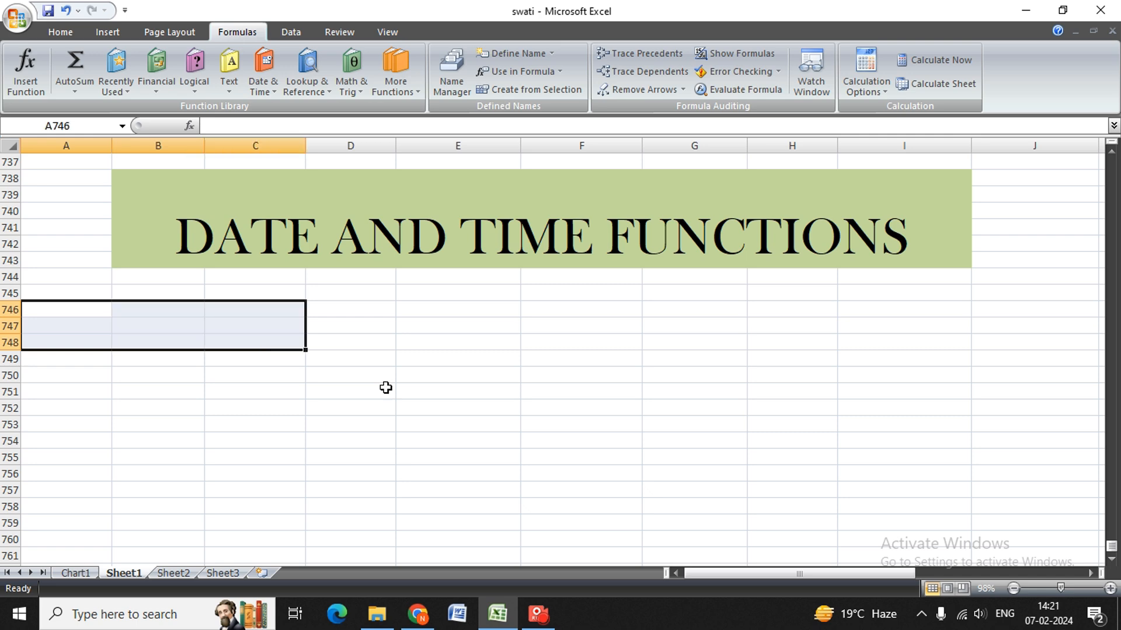
pyautogui.hotkey('alt', 'h')
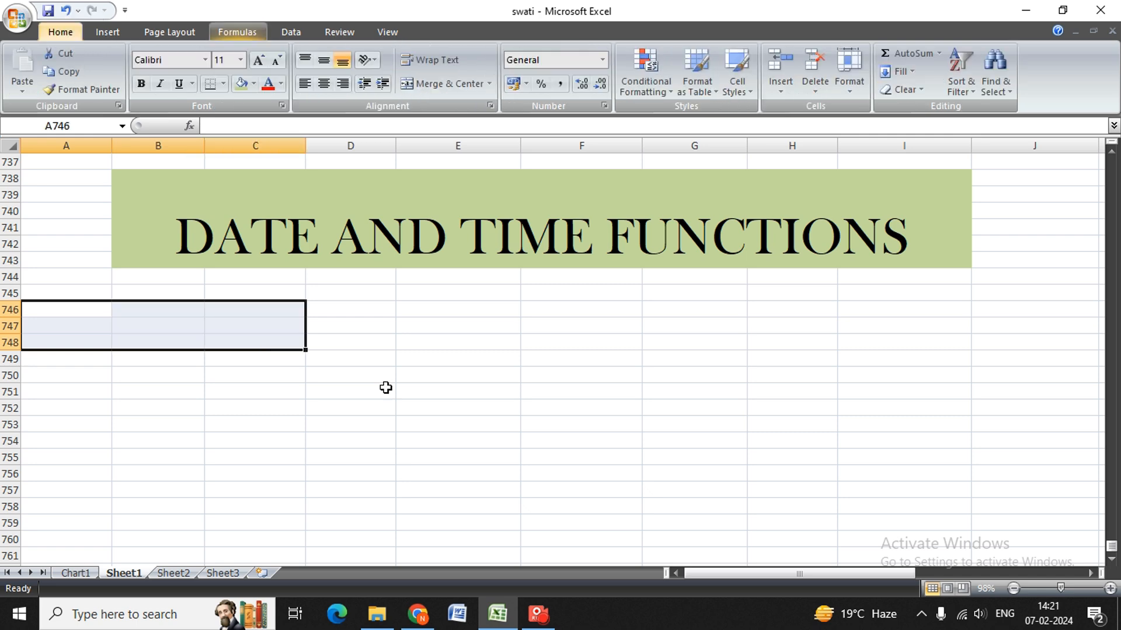
pyautogui.press('Right')
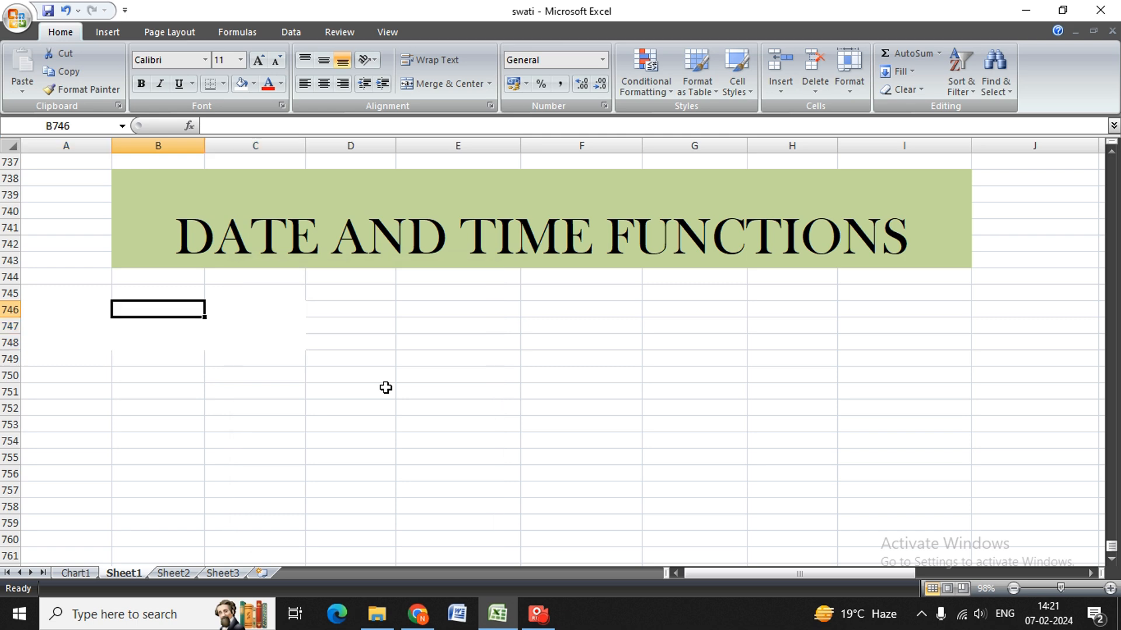
pyautogui.press('Left')
pyautogui.press('Up')
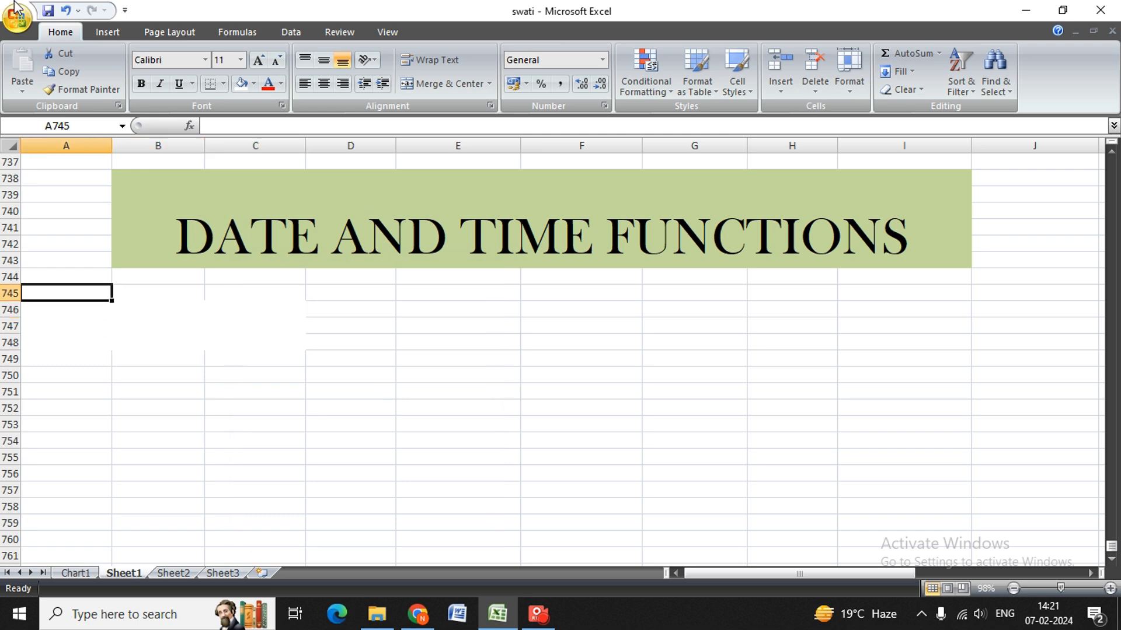
pyautogui.click(65, 9)
# Merge and center A746:C748 and enter the label "DATE" in it.
pyautogui.hotkey('alt', 'h')
pyautogui.press('m')
pyautogui.press('c')
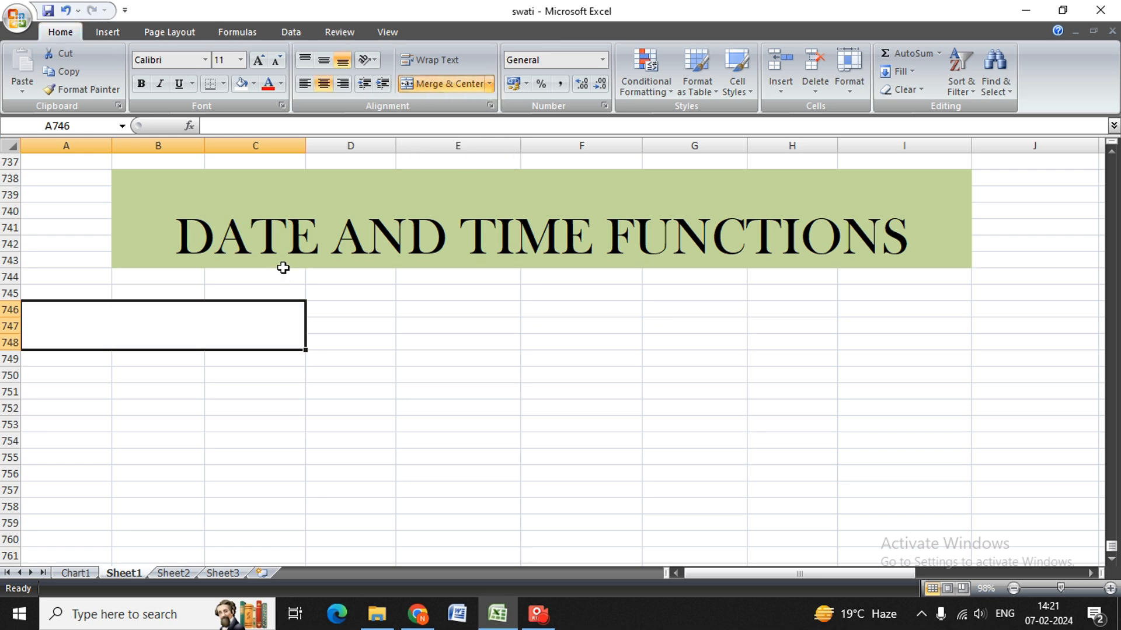
pyautogui.write('DTS')
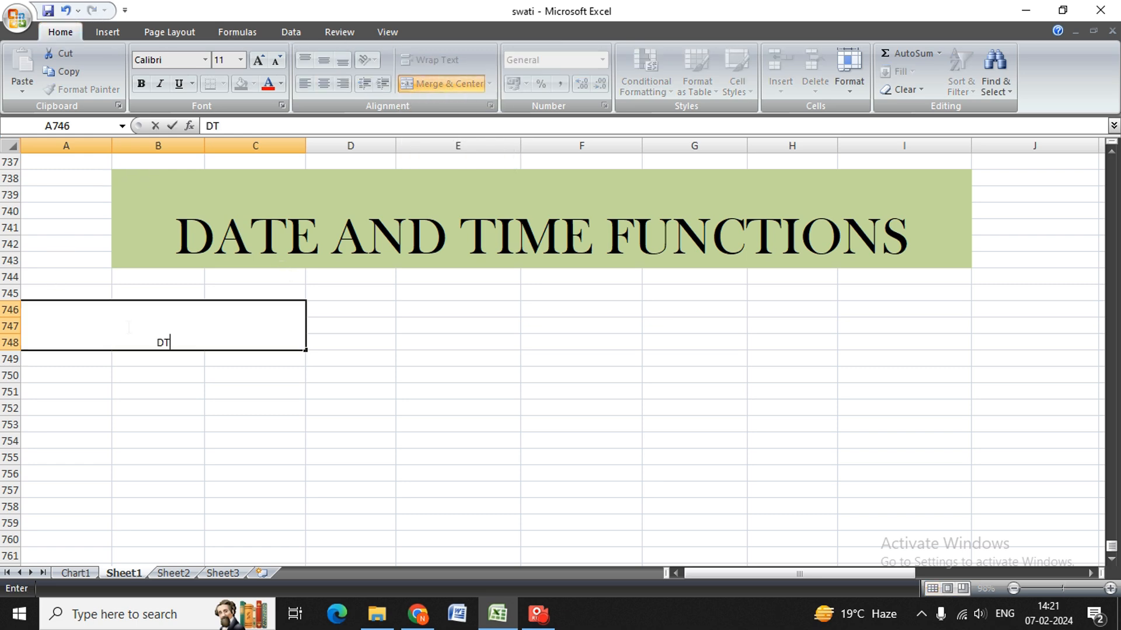
pyautogui.press('BackSpace')
pyautogui.press('BackSpace')
pyautogui.press('BackSpace')
pyautogui.write('DATE')
pyautogui.press('Return')
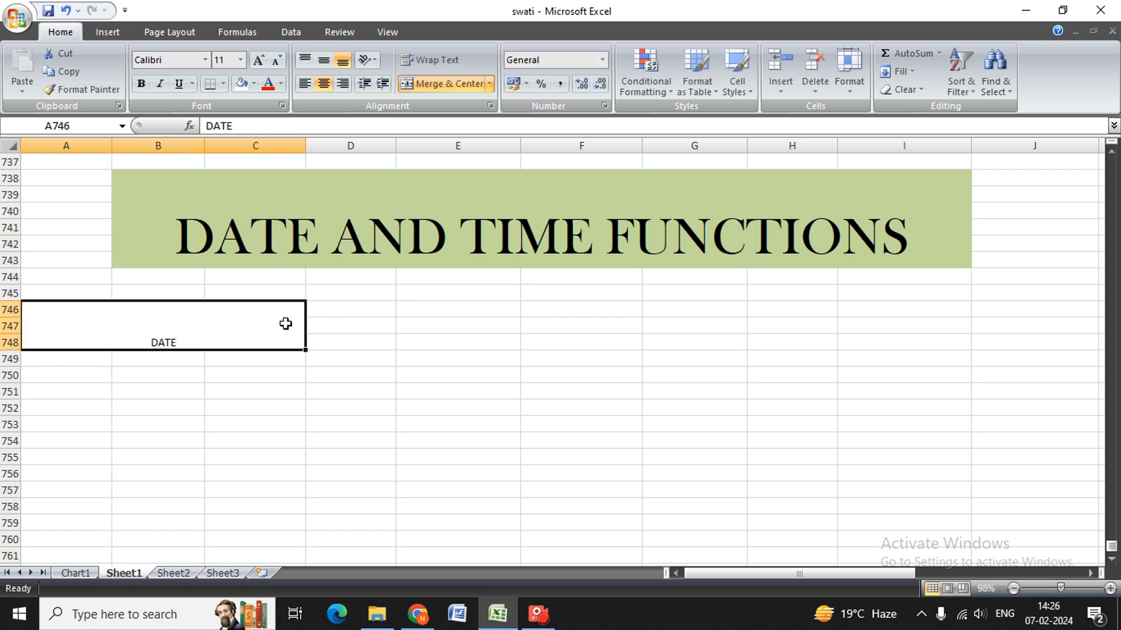
# Copy the merged DATE cell to E746:G748 and replace the copied text with "DATE VALUE".
pyautogui.hotkey('ctrl', 'c')
pyautogui.press('Right')
pyautogui.press('Right')
pyautogui.press('Up')
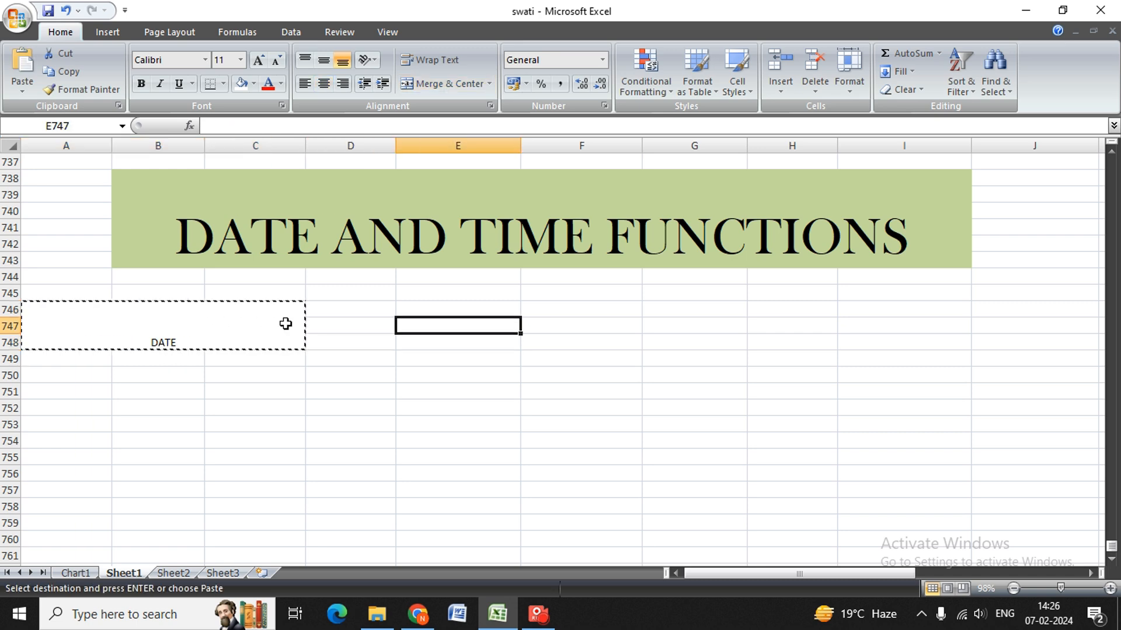
pyautogui.press('Return')
pyautogui.press('BackSpace')
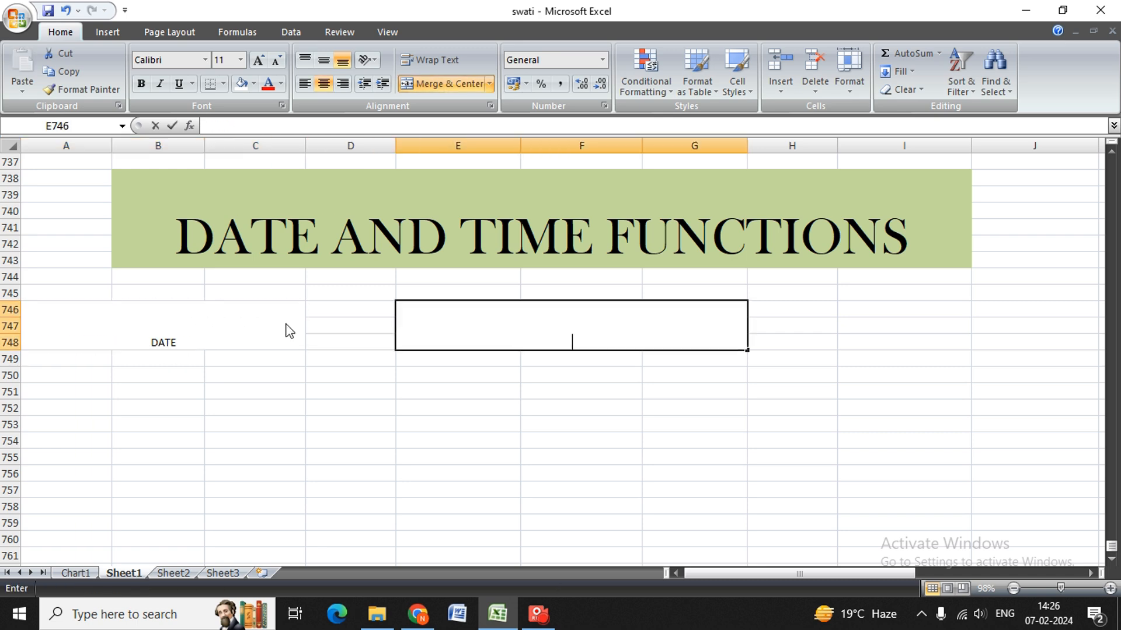
pyautogui.write('DATE V')
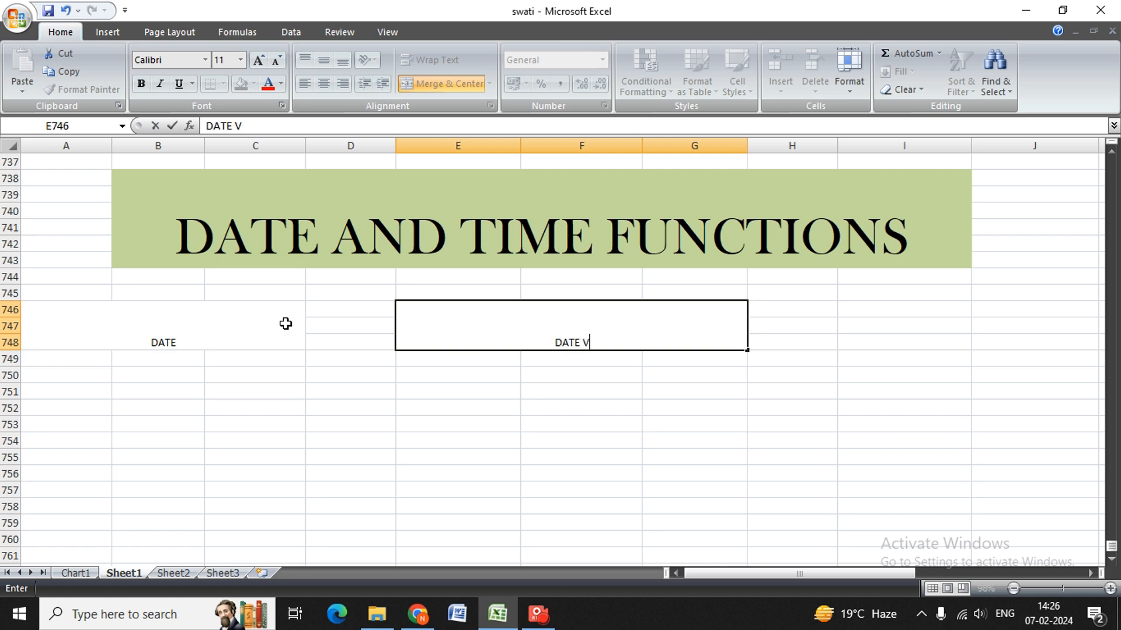
pyautogui.write('ALUE')
pyautogui.press('Tab')
# Copy the merged DATE VALUE cell to I746:K748 and replace the copied text with "NOW".
pyautogui.press('Left')
pyautogui.hotkey('ctrl', 'c')
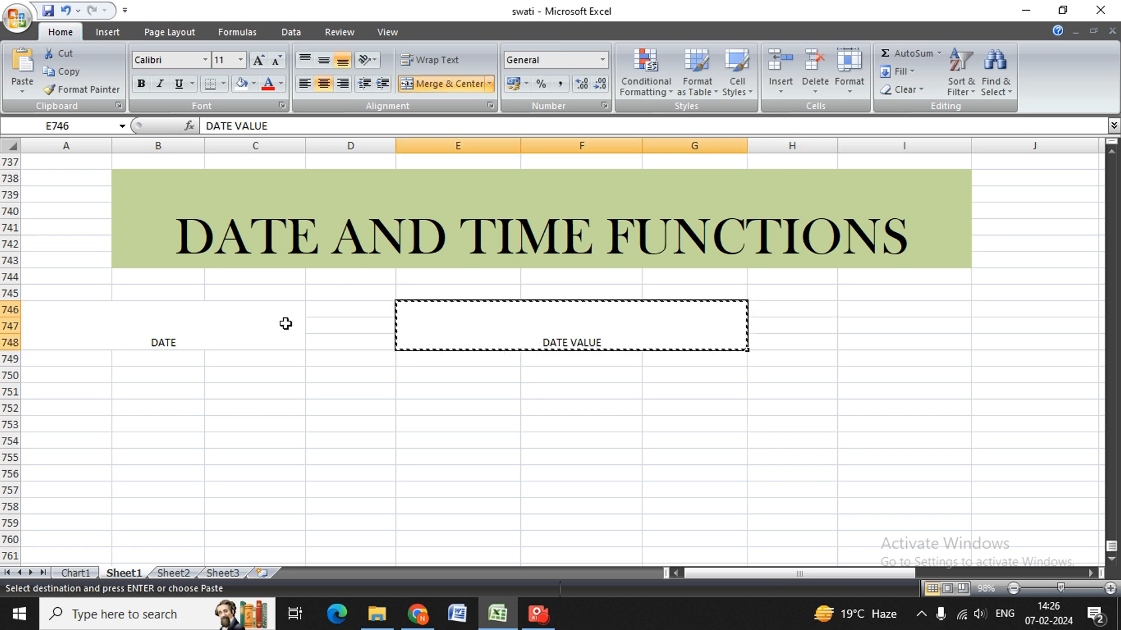
pyautogui.press('Right')
pyautogui.press('Right')
pyautogui.press('Return')
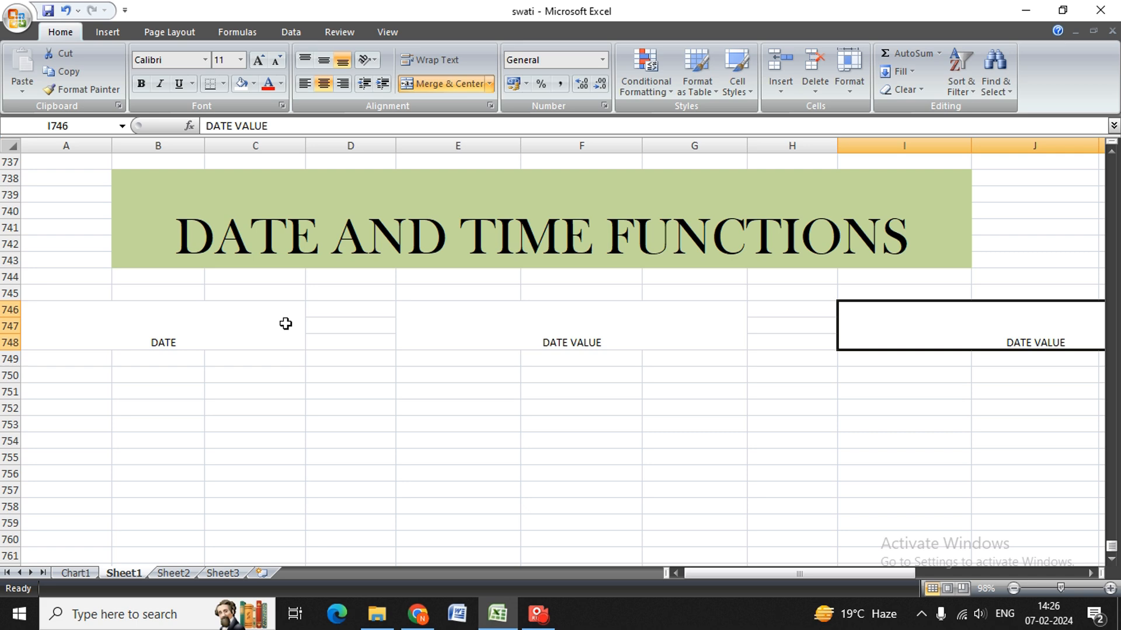
pyautogui.press('BackSpace')
pyautogui.write('M')
pyautogui.press('BackSpace')
pyautogui.write('NOW')
pyautogui.press('Right')
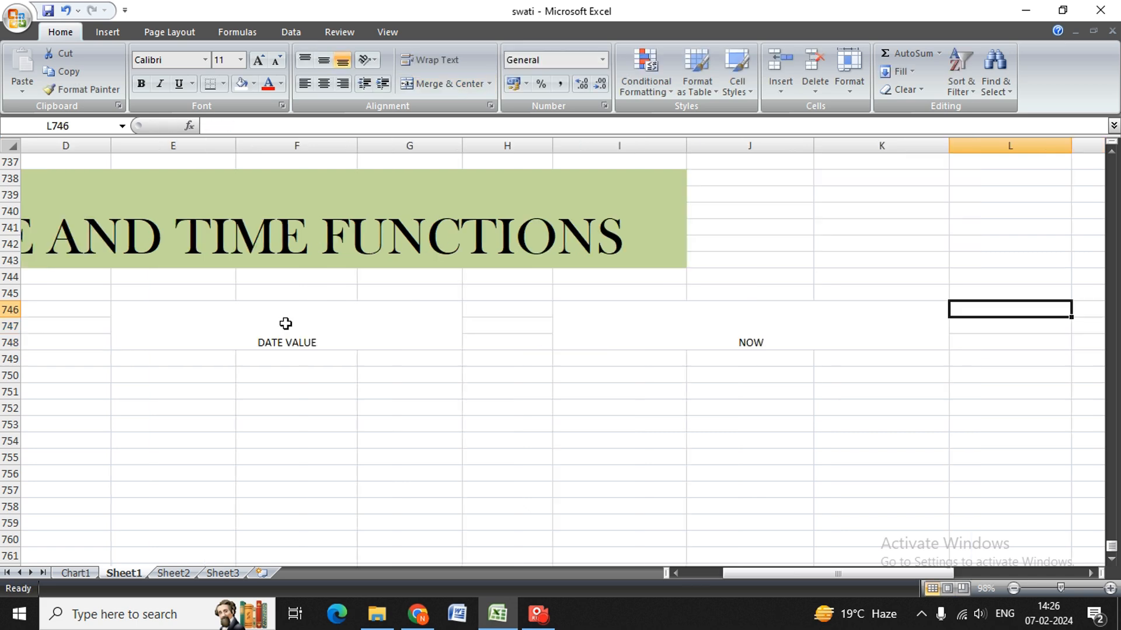
# Copy the merged NOW cell and paste it at M746, leaving column L empty between them.
pyautogui.press('Left')
pyautogui.hotkey('ctrl', 'c')
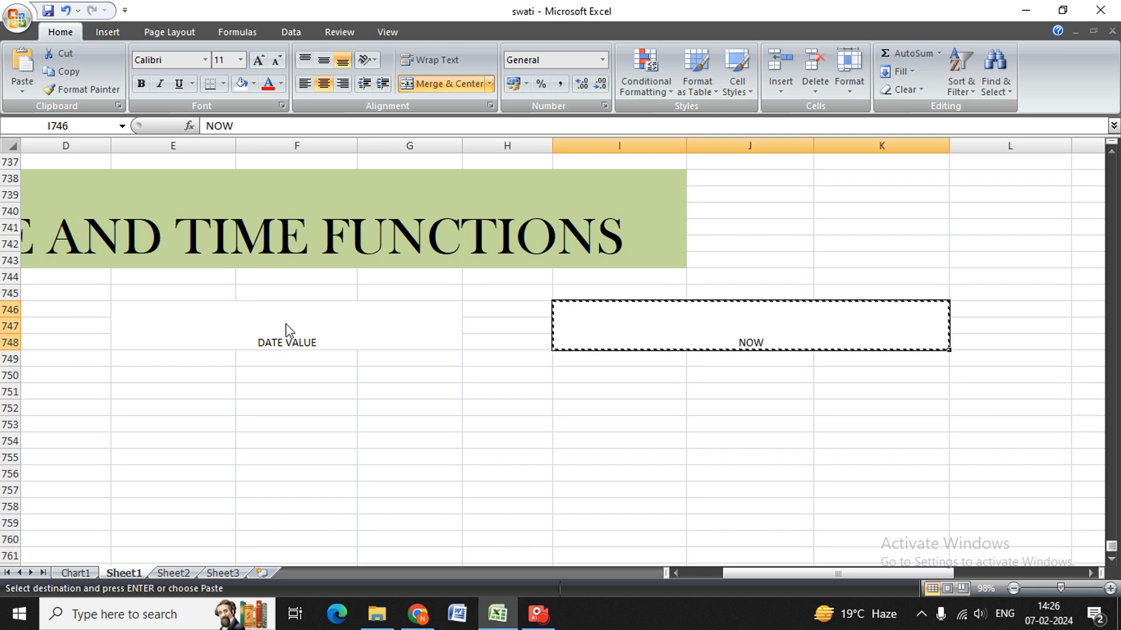
pyautogui.press('Right')
pyautogui.press('Right')
pyautogui.press('Return')
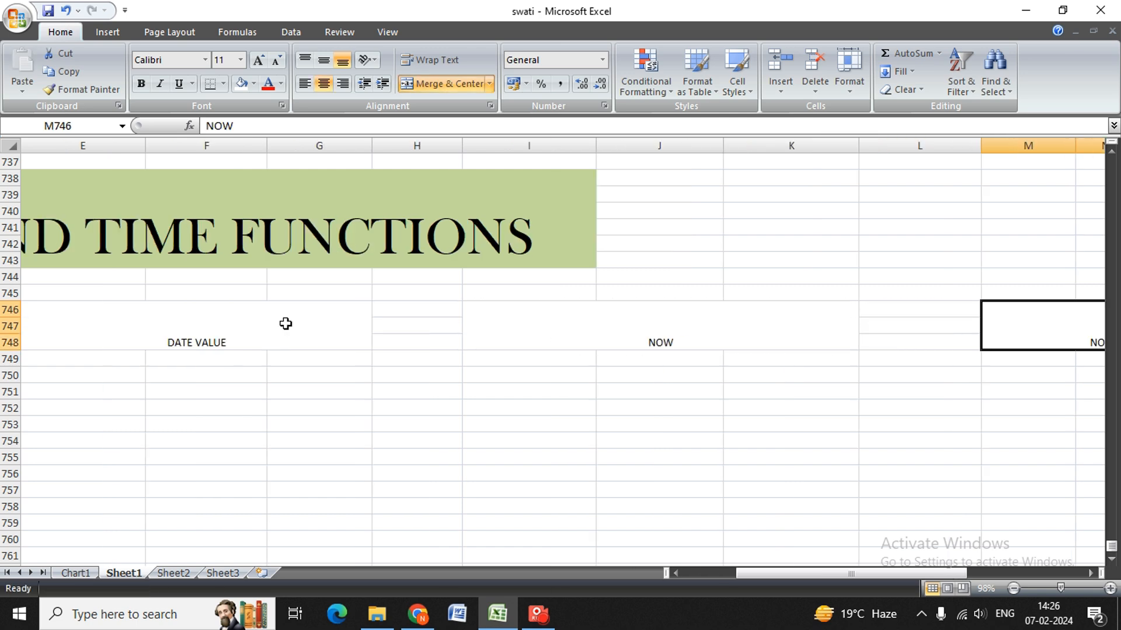
# Set the font size of the merged DATE label in A746:C748 to 36.
pyautogui.press('Left')
pyautogui.press('Left')
pyautogui.press('Left')
pyautogui.press('Left')
pyautogui.press('Left')
pyautogui.press('Left')
pyautogui.press('alt')
pyautogui.press('h')
pyautogui.press('f')
pyautogui.press('s')
pyautogui.press('Down')
pyautogui.press('Down')
pyautogui.press('Down')
pyautogui.press('Down')
pyautogui.press('Down')
pyautogui.press('Down')
pyautogui.press('Down')
pyautogui.press('Down')
pyautogui.press('Down')
pyautogui.press('Down')
pyautogui.press('Down')
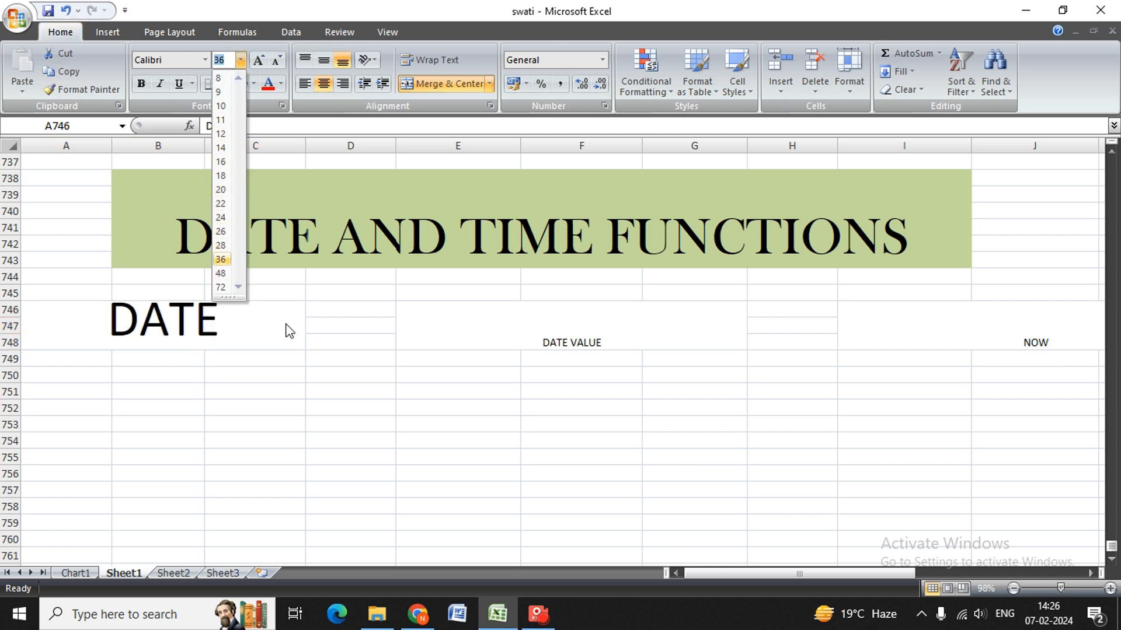
pyautogui.press('Return')
# Fill the merged DATE label cell with a light gray theme color.
pyautogui.press('alt')
pyautogui.press('h')
pyautogui.press('h')
pyautogui.press('Down')
pyautogui.press('Right')
pyautogui.press('Right')
pyautogui.press('Up')
pyautogui.press('Left')
pyautogui.press('Down')
pyautogui.press('Left')
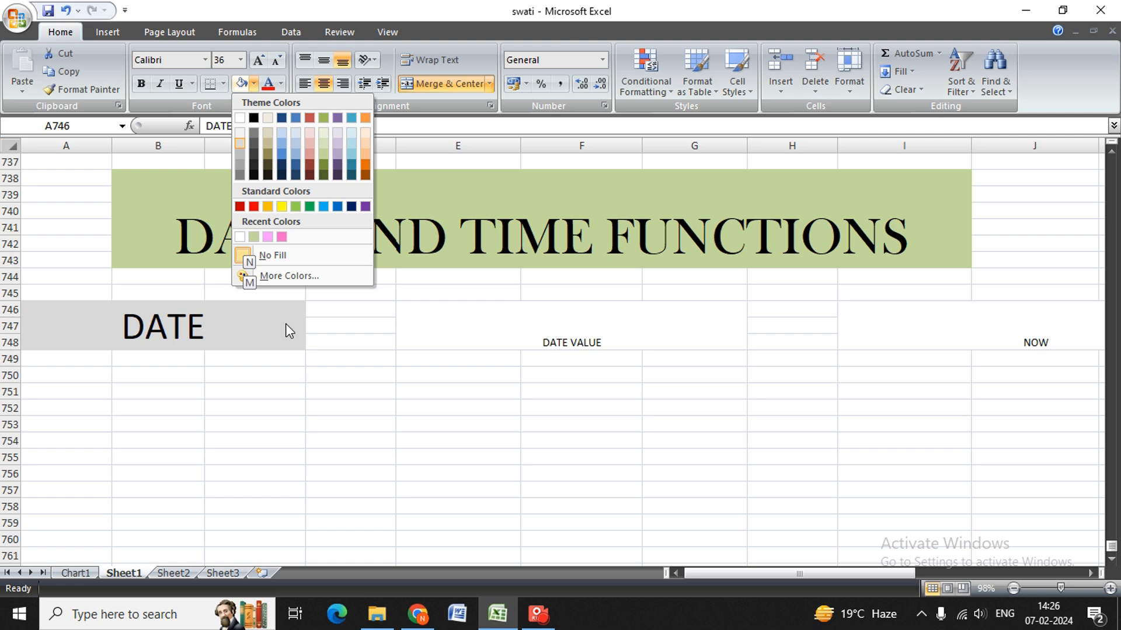
pyautogui.press('Return')
# Change the merged DATE label's font to Bradley Hand ITC and make it bold.
pyautogui.press('alt')
pyautogui.press('h')
pyautogui.press('f')
pyautogui.press('f')
pyautogui.press('Down')
pyautogui.press('Down')
pyautogui.press('Down')
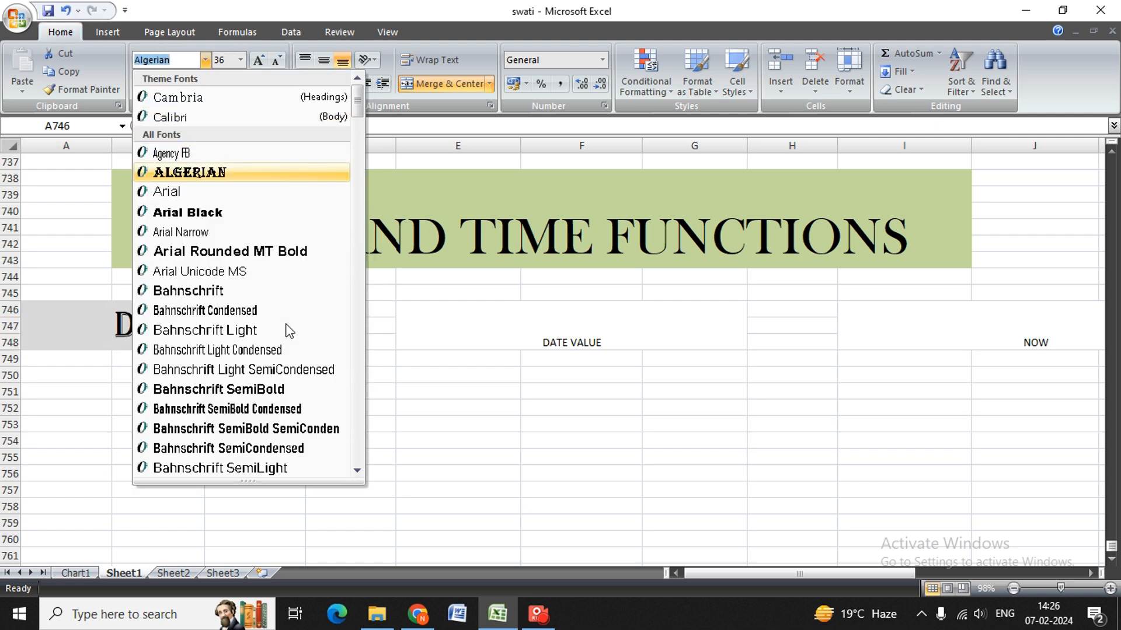
pyautogui.press('Down')
pyautogui.press('Down')
pyautogui.press('Down')
pyautogui.press('Down')
pyautogui.press('Down')
pyautogui.press('Down')
pyautogui.press('Down')
pyautogui.press('Down')
pyautogui.press('Down')
pyautogui.press('Down')
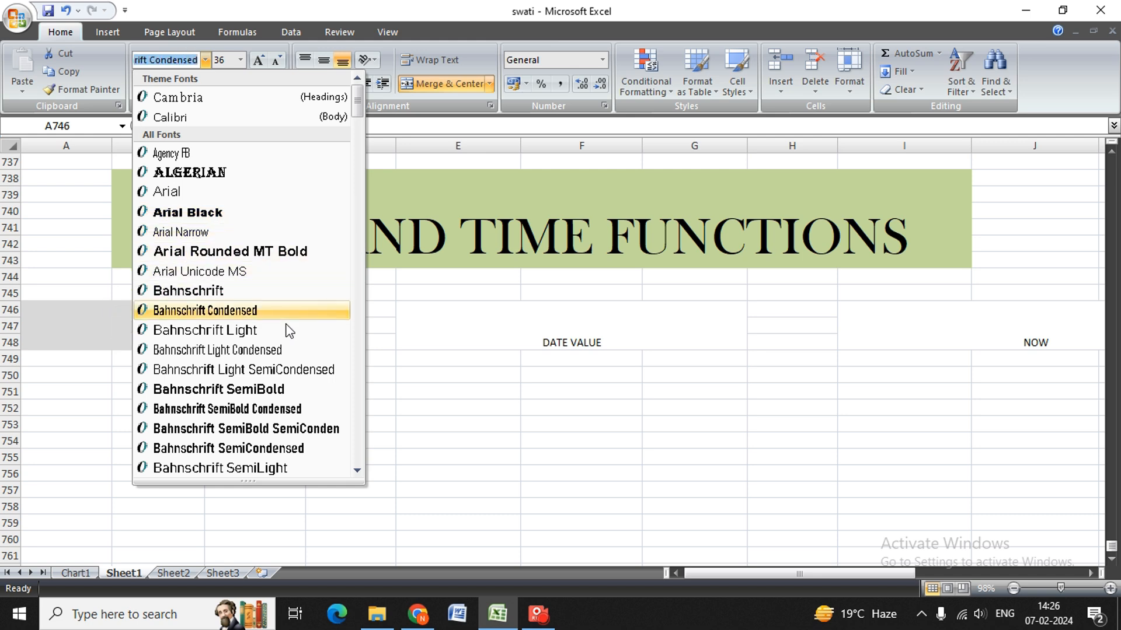
pyautogui.press('Down')
pyautogui.press('Down')
pyautogui.press('Down')
pyautogui.press('Down')
pyautogui.press('Down')
pyautogui.press('Down')
pyautogui.press('Down')
pyautogui.press('Down')
pyautogui.press('Down')
pyautogui.press('Down')
pyautogui.press('Down')
pyautogui.press('Down')
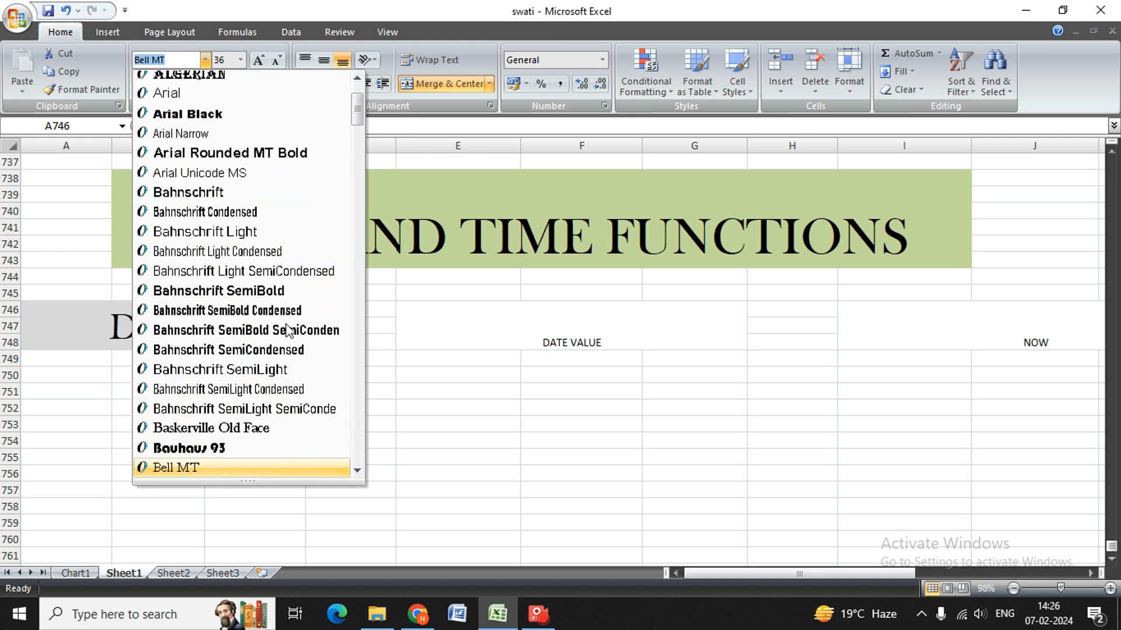
pyautogui.press('Down')
pyautogui.press('Down')
pyautogui.press('Down')
pyautogui.press('Down')
pyautogui.press('Down')
pyautogui.press('Down')
pyautogui.press('Down')
pyautogui.press('Down')
pyautogui.press('Down')
pyautogui.press('Down')
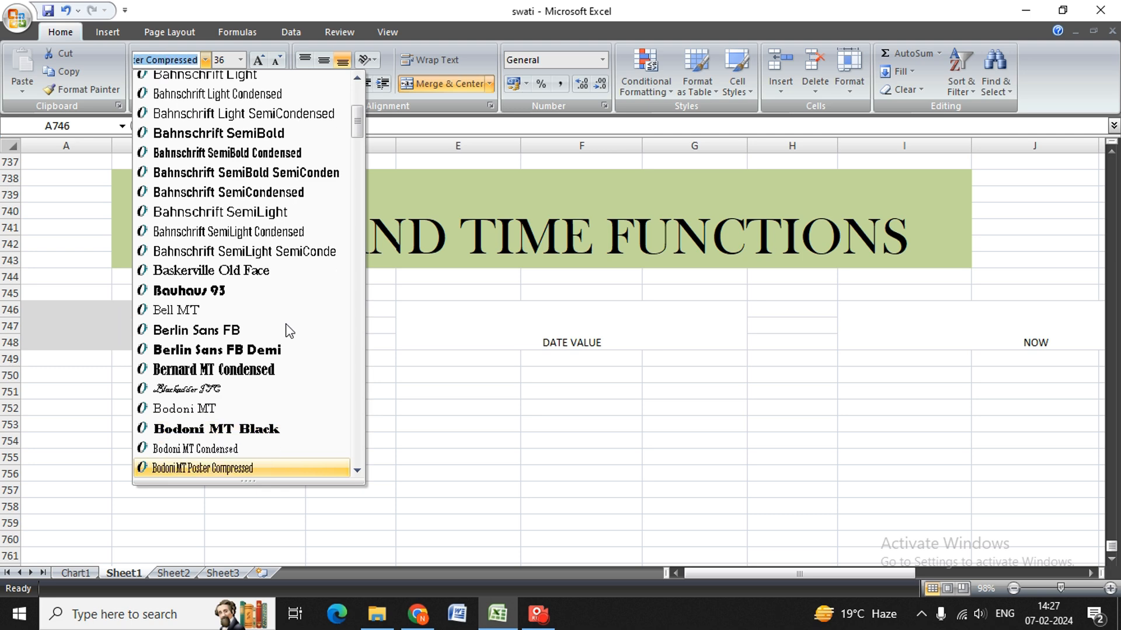
pyautogui.press('Up')
pyautogui.press('Down')
pyautogui.press('Return')
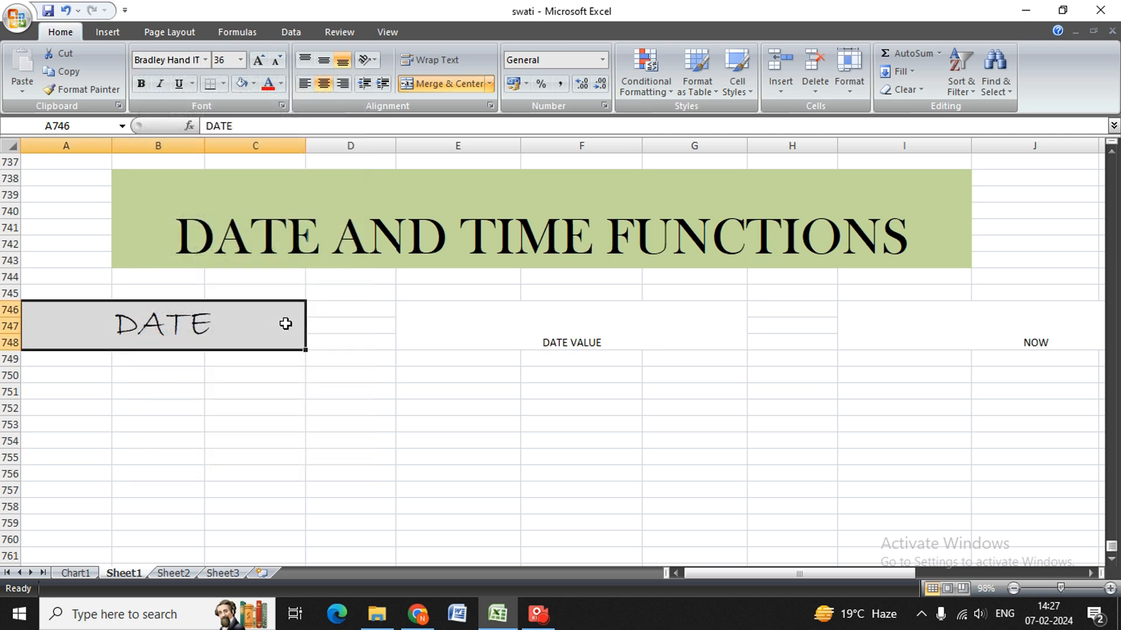
pyautogui.hotkey('ctrl', 'b')
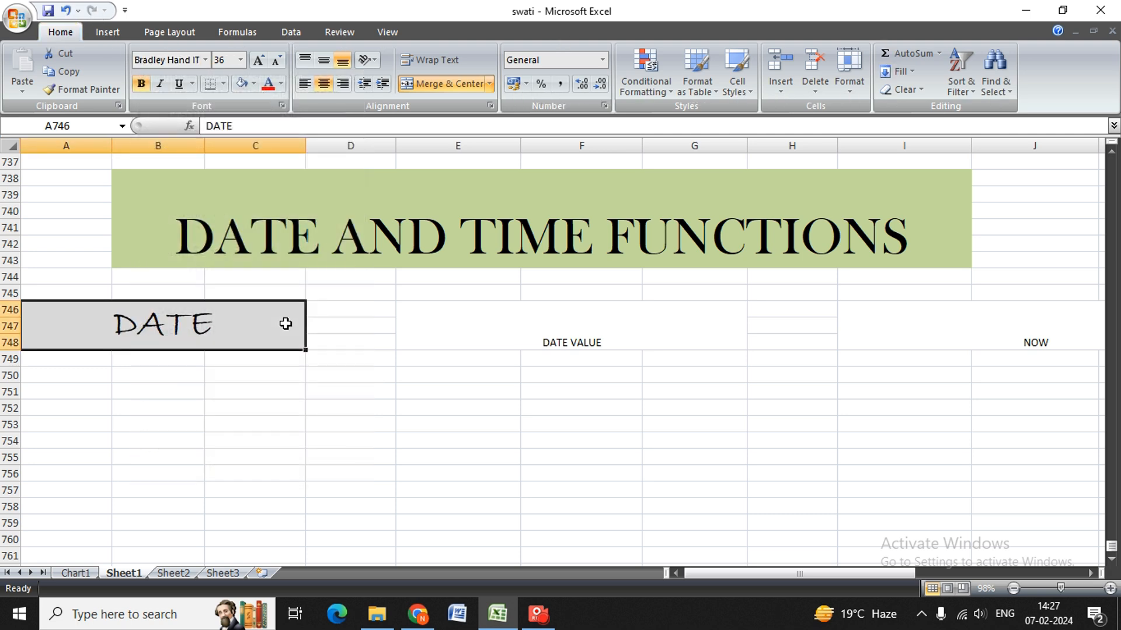
pyautogui.press('Down')
pyautogui.press('Left')
pyautogui.press('Down')
pyautogui.press('Left')
pyautogui.press('Up')
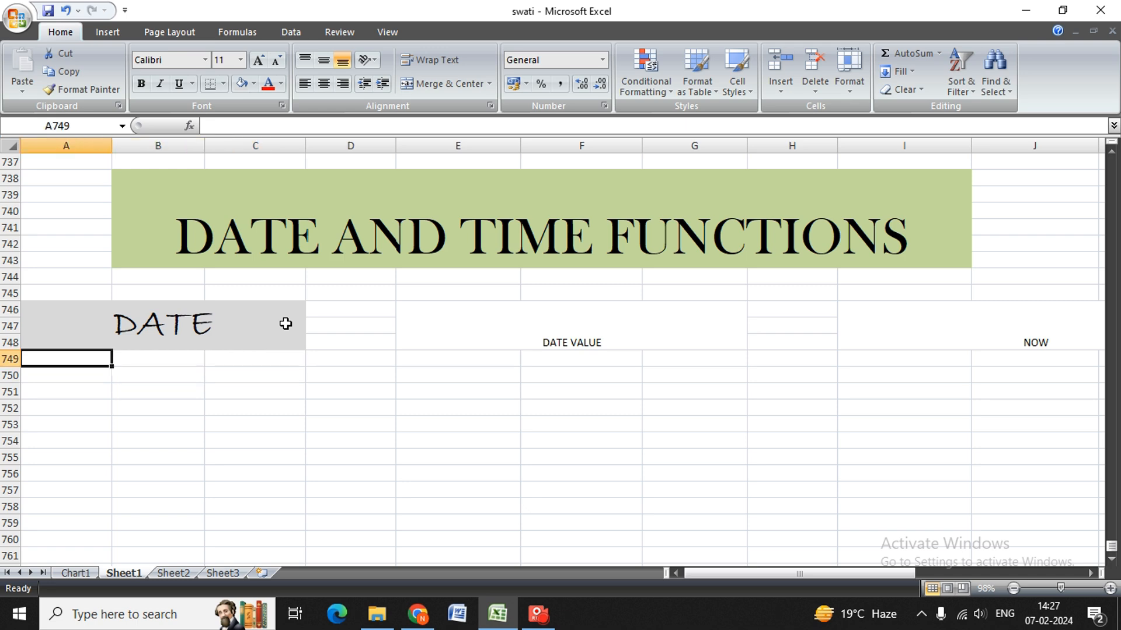
pyautogui.write('DAY')
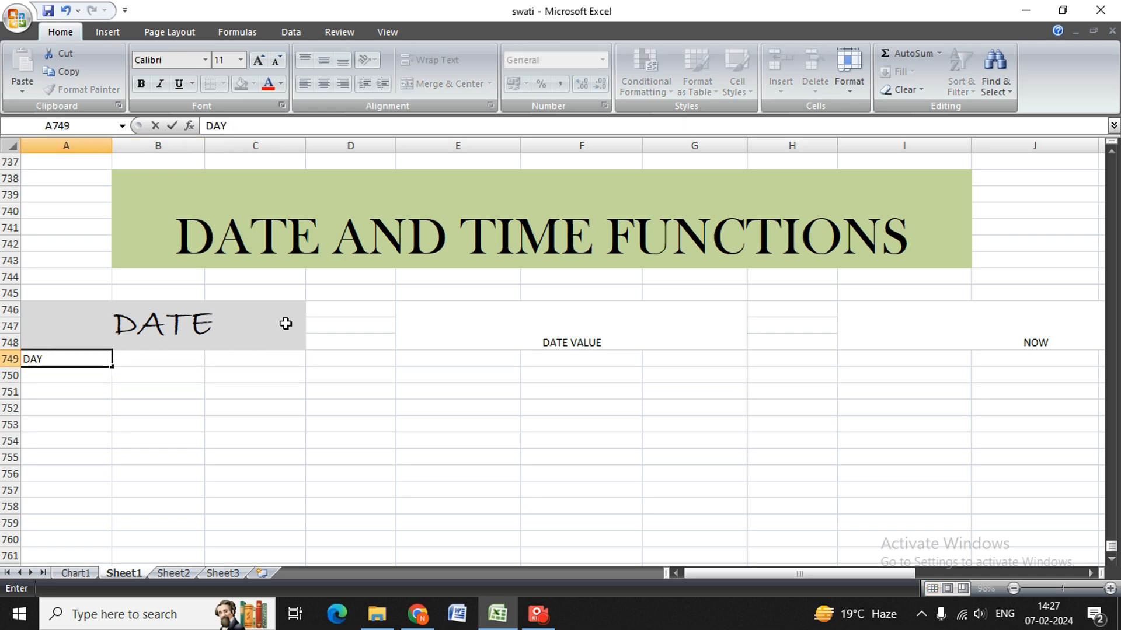
pyautogui.press('Return')
pyautogui.press('Up')
pyautogui.press('Down')
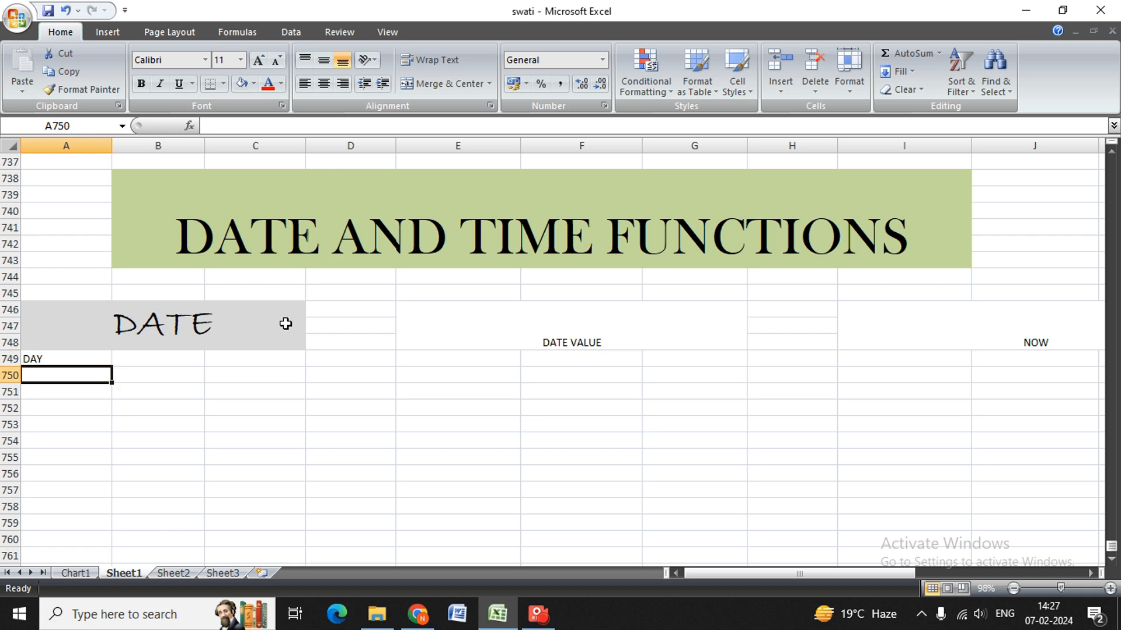
pyautogui.press('Up')
pyautogui.press('BackSpace')
# Enter the row labels DATE, MONTH and YEAR in A749:A751 beneath the DATE heading.
pyautogui.write('DATE')
pyautogui.press('Return')
pyautogui.write('MON')
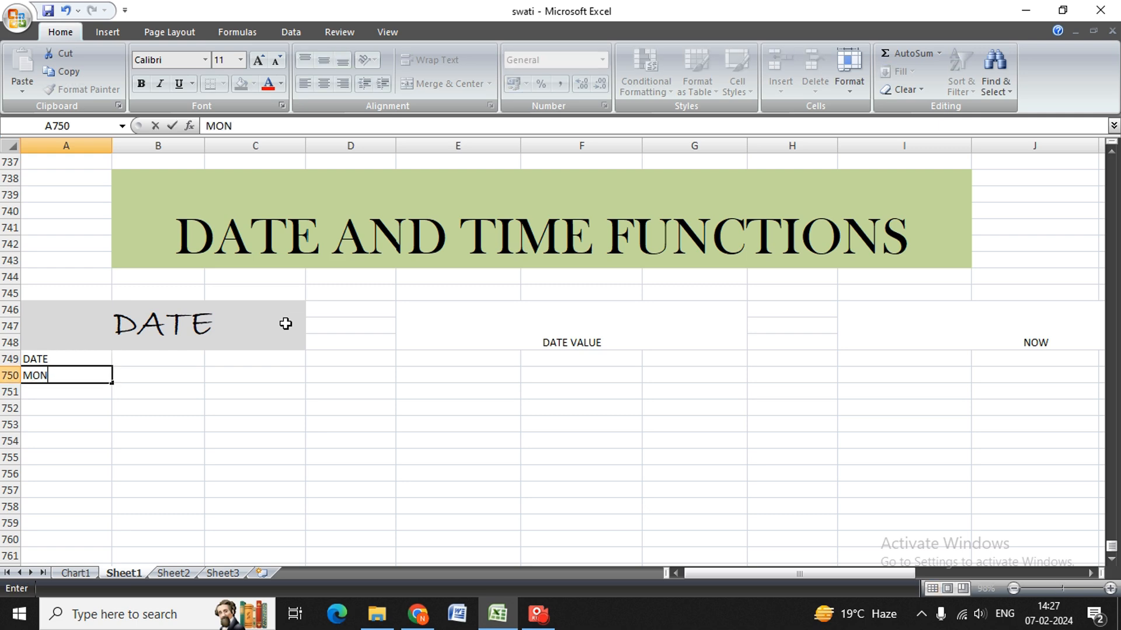
pyautogui.write('TH')
pyautogui.press('Return')
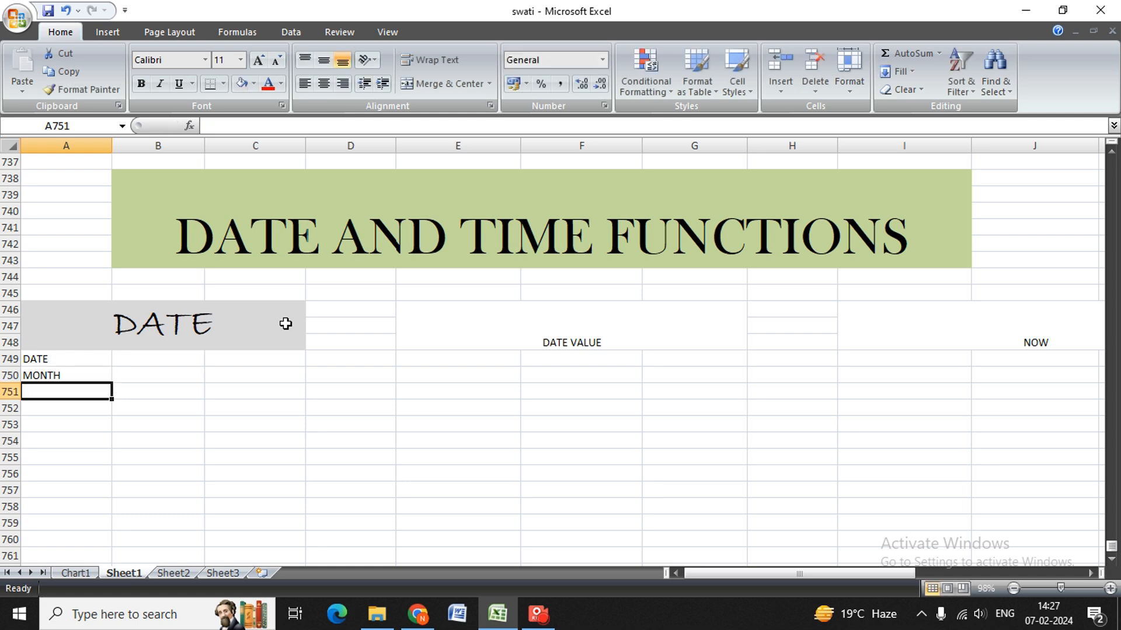
pyautogui.write('YEAR')
pyautogui.press('Tab')
# Enter 7, 2 and 2024 in B749:B751 beside their labels, and add the label DATE in A752.
pyautogui.click(285, 324)
pyautogui.press('Down')
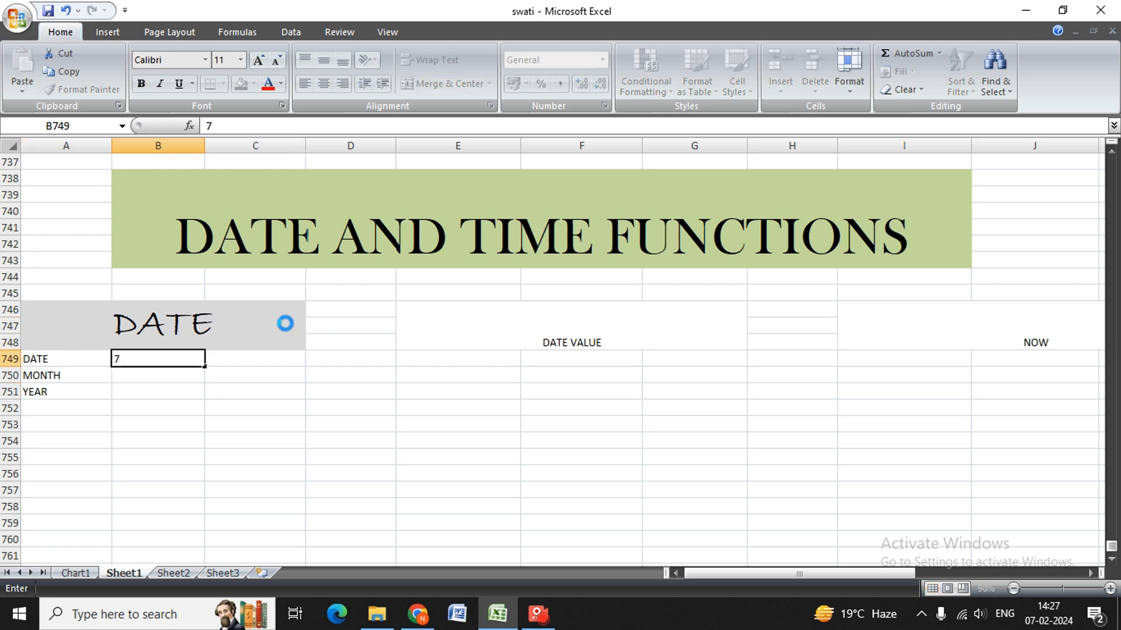
pyautogui.press('Return')
pyautogui.write('2')
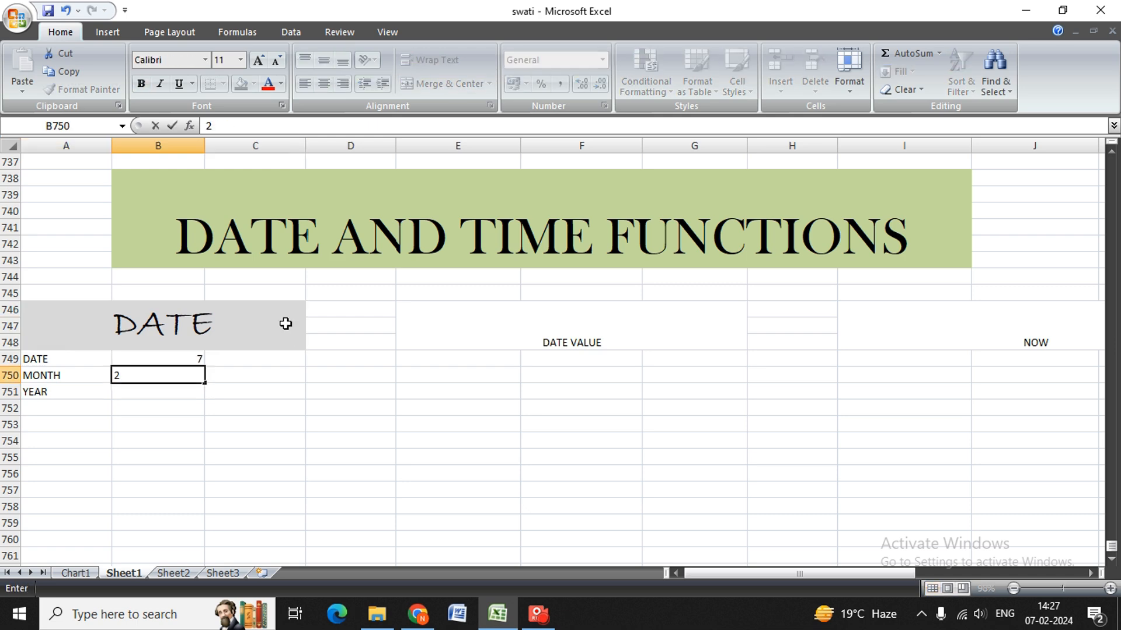
pyautogui.press('Return')
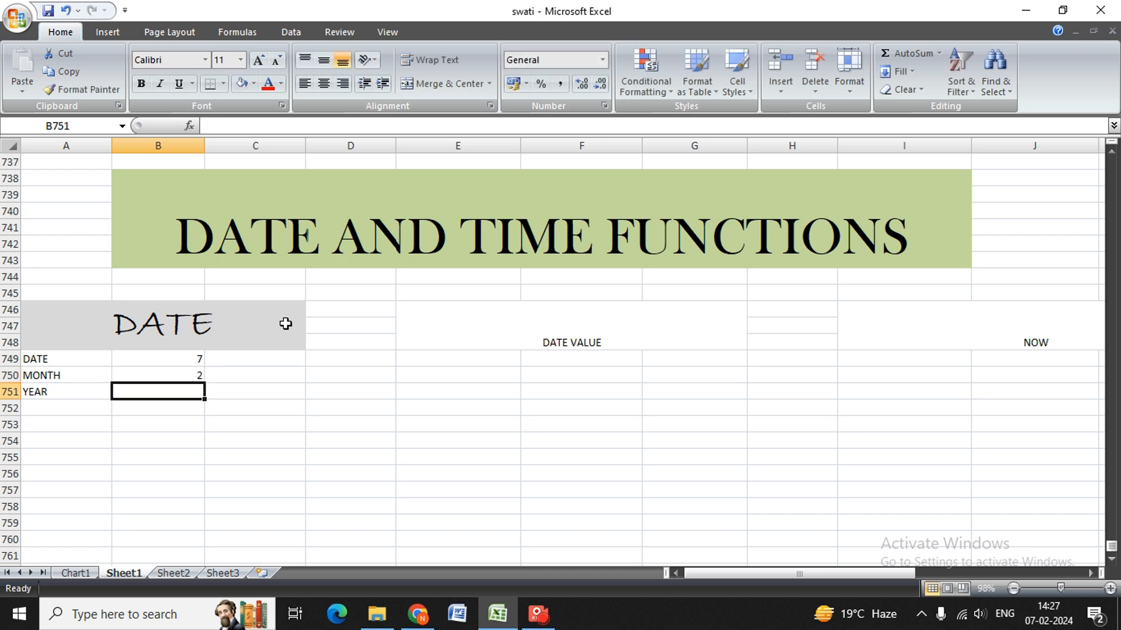
pyautogui.write('2024')
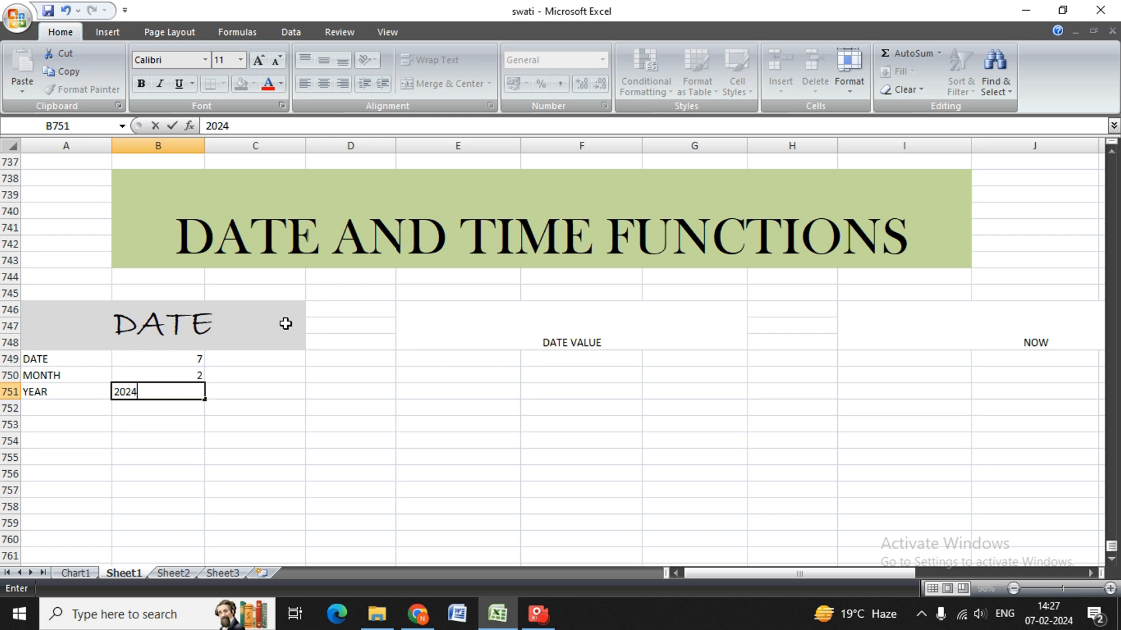
pyautogui.press('Return')
pyautogui.press('Left')
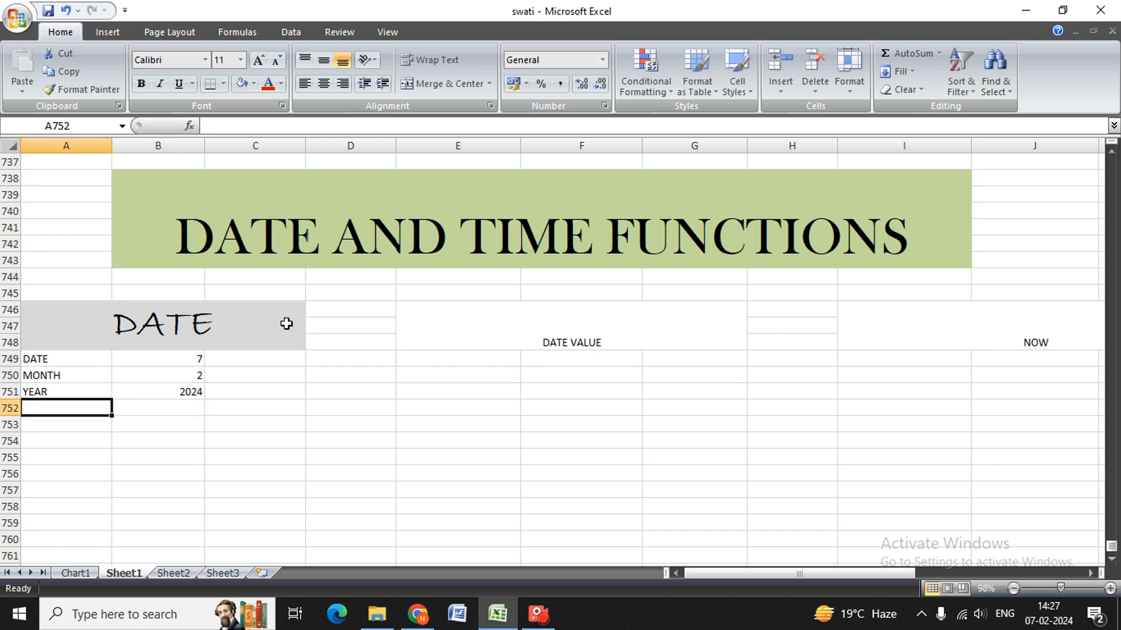
pyautogui.write('DATE')
pyautogui.press('Right')
pyautogui.press('Left')
pyautogui.press('Right')
pyautogui.press('Up')
pyautogui.press('Up')
pyautogui.press('Right')
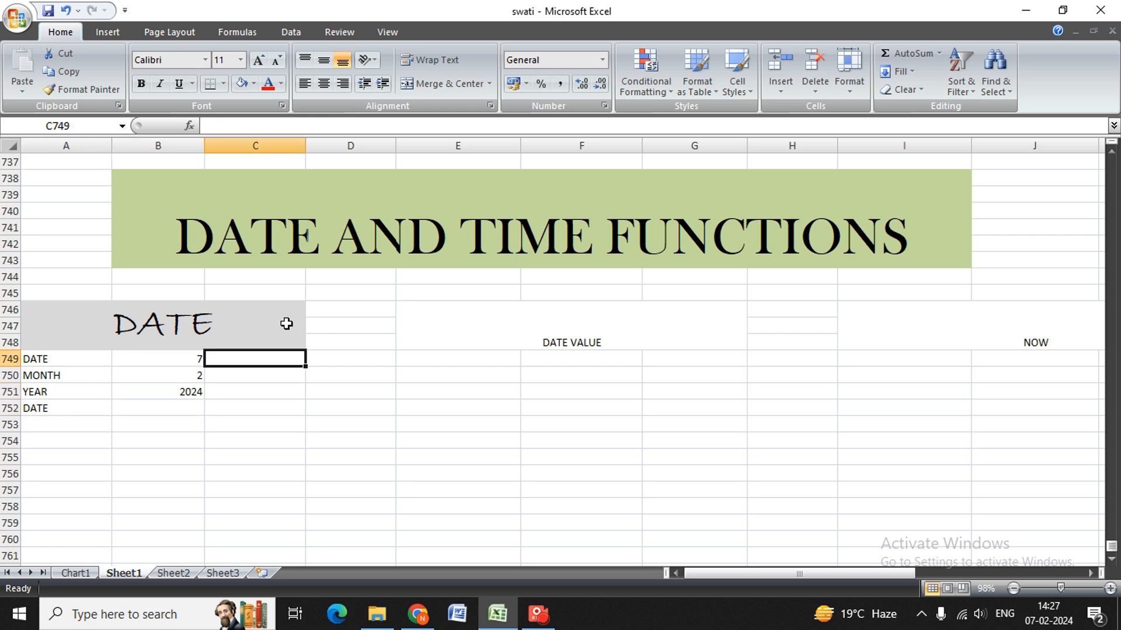
pyautogui.press('Up')
pyautogui.write('7-')
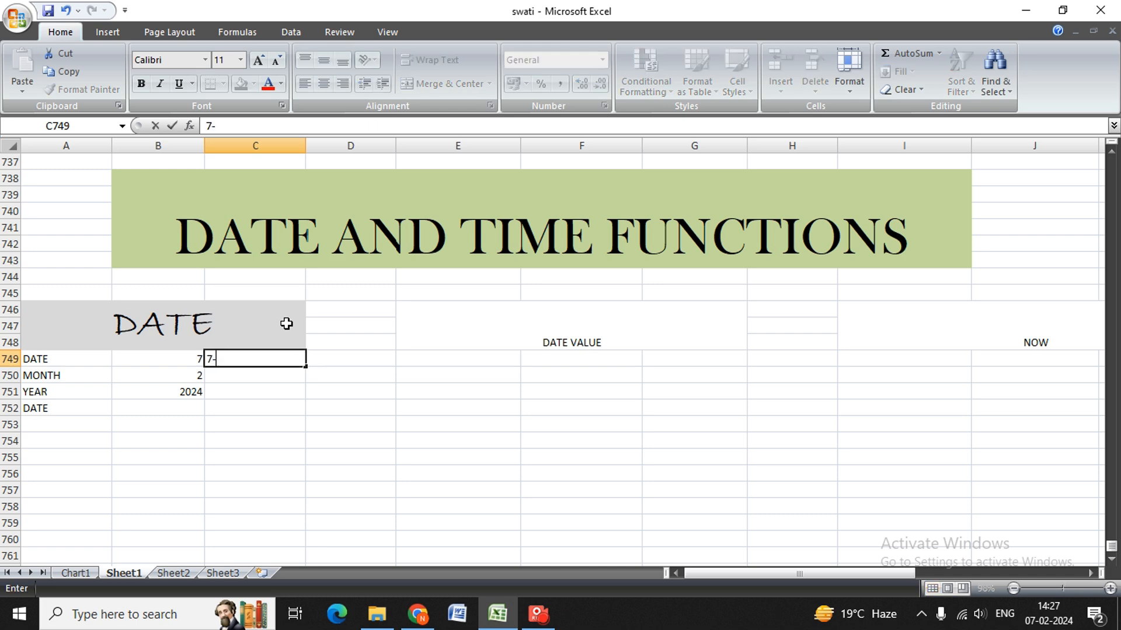
pyautogui.write('02-2024')
pyautogui.press('BackSpace')
pyautogui.press('BackSpace')
pyautogui.press('BackSpace')
pyautogui.press('BackSpace')
pyautogui.press('BackSpace')
pyautogui.press('BackSpace')
pyautogui.press('BackSpace')
pyautogui.press('BackSpace')
pyautogui.press('BackSpace')
pyautogui.press('Return')
pyautogui.press('Down')
pyautogui.press('Left')
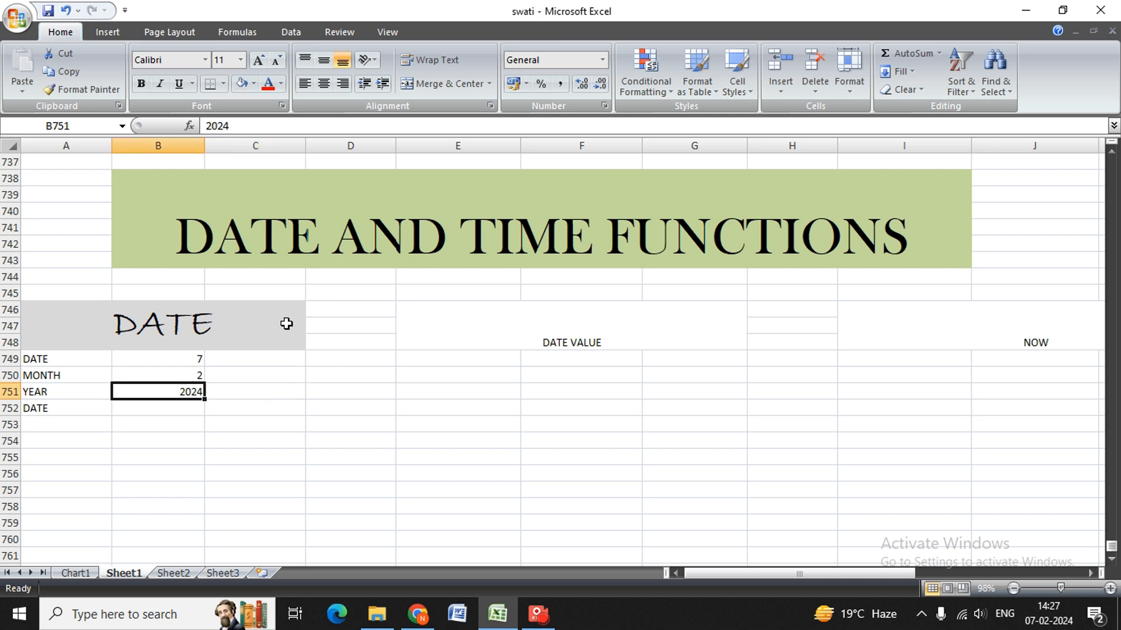
pyautogui.press('Up')
pyautogui.press('Up')
pyautogui.press('Down')
pyautogui.press('Down')
pyautogui.press('Up')
pyautogui.press('Left')
pyautogui.press('Down')
pyautogui.press('Right')
pyautogui.press('Up')
pyautogui.click(286, 323)
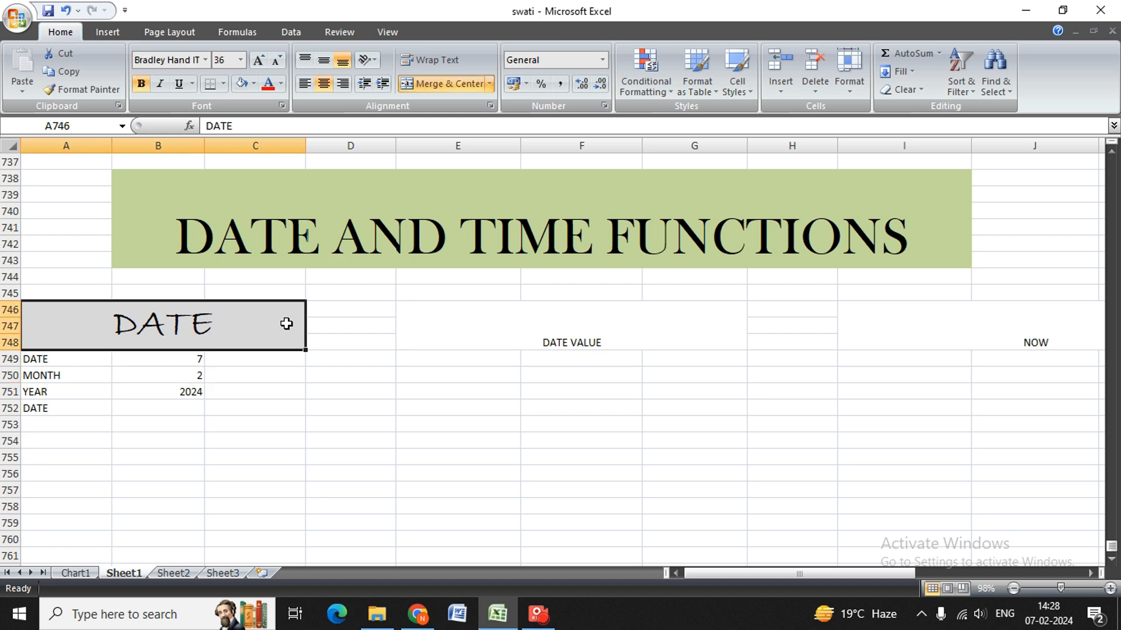
# Enter the formula =DATE(B751,B750,B749) in B752 to combine the year, month and day values.
pyautogui.press('Down')
pyautogui.press('Right')
pyautogui.press('Down')
pyautogui.press('Down')
pyautogui.press('Down')
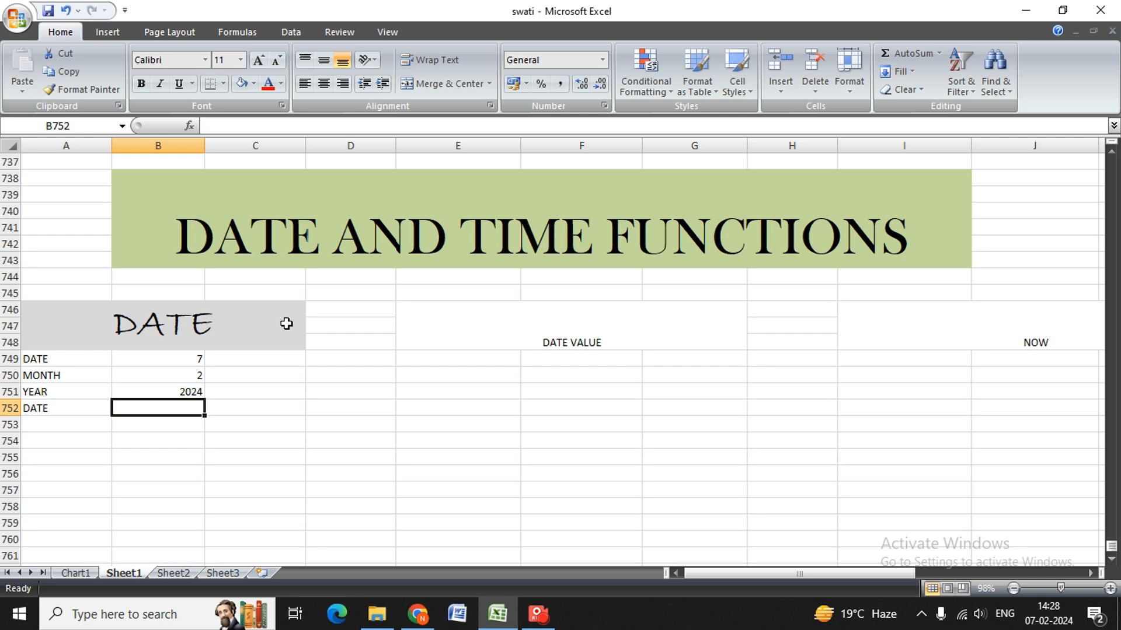
pyautogui.write('=')
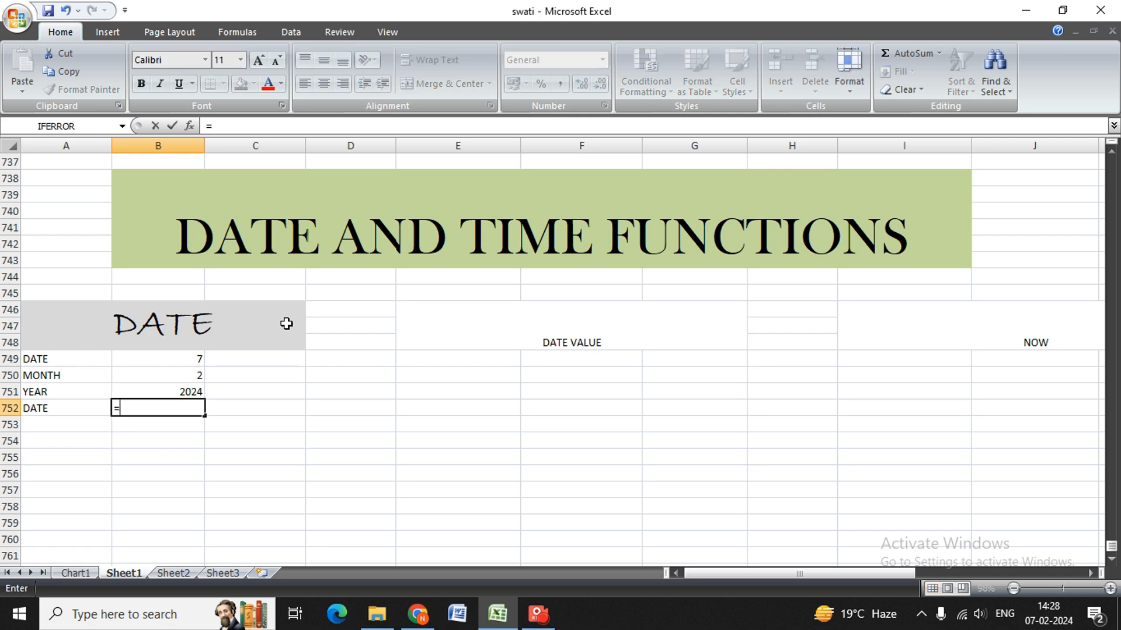
pyautogui.write('DATE(')
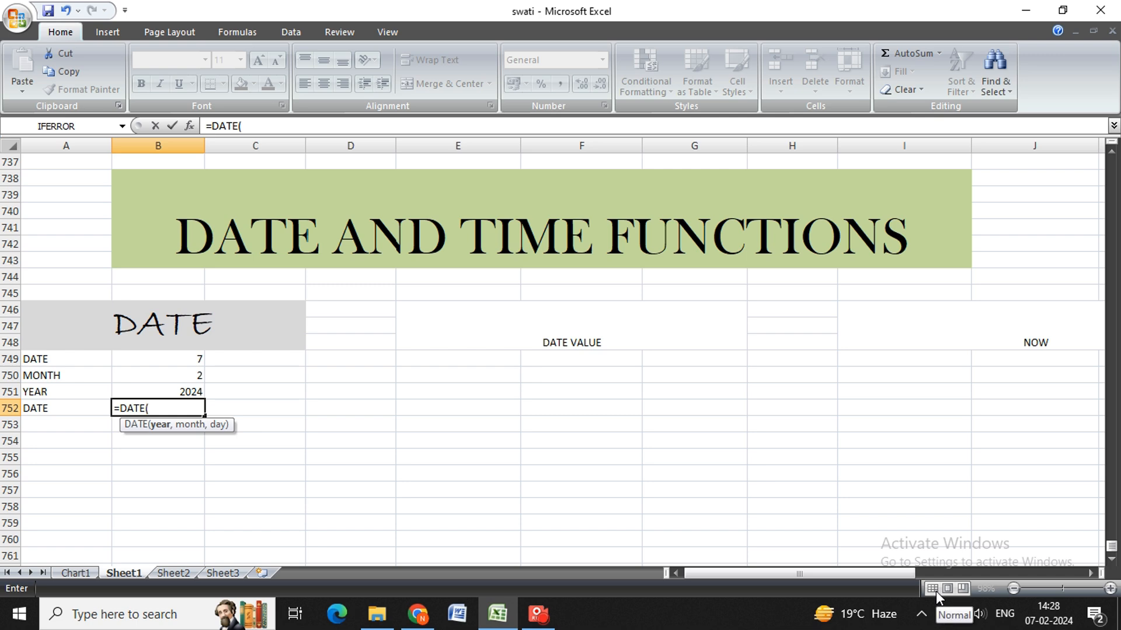
pyautogui.press('Up')
pyautogui.write(',')
pyautogui.press('Up')
pyautogui.press('Up')
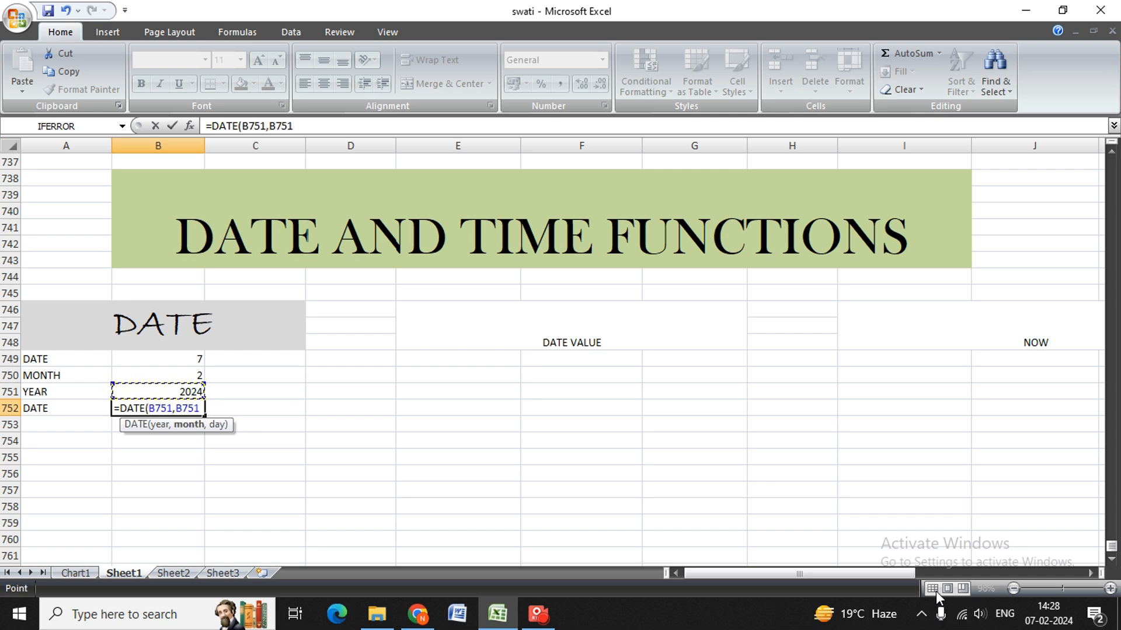
pyautogui.write(',')
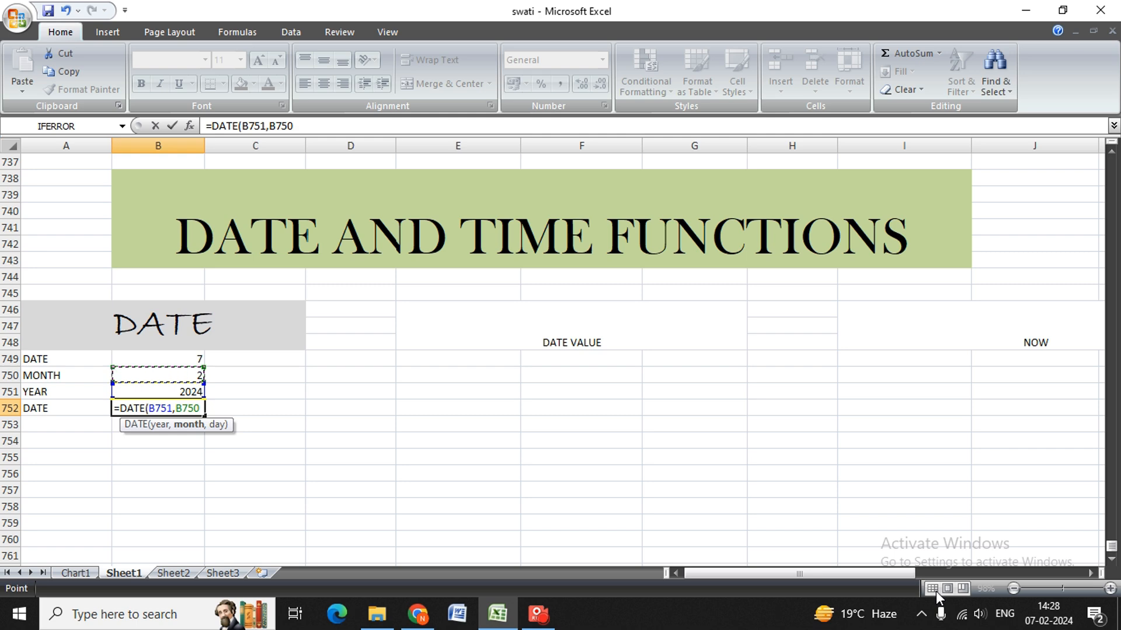
pyautogui.press('Down')
pyautogui.press('Up')
pyautogui.press('Up')
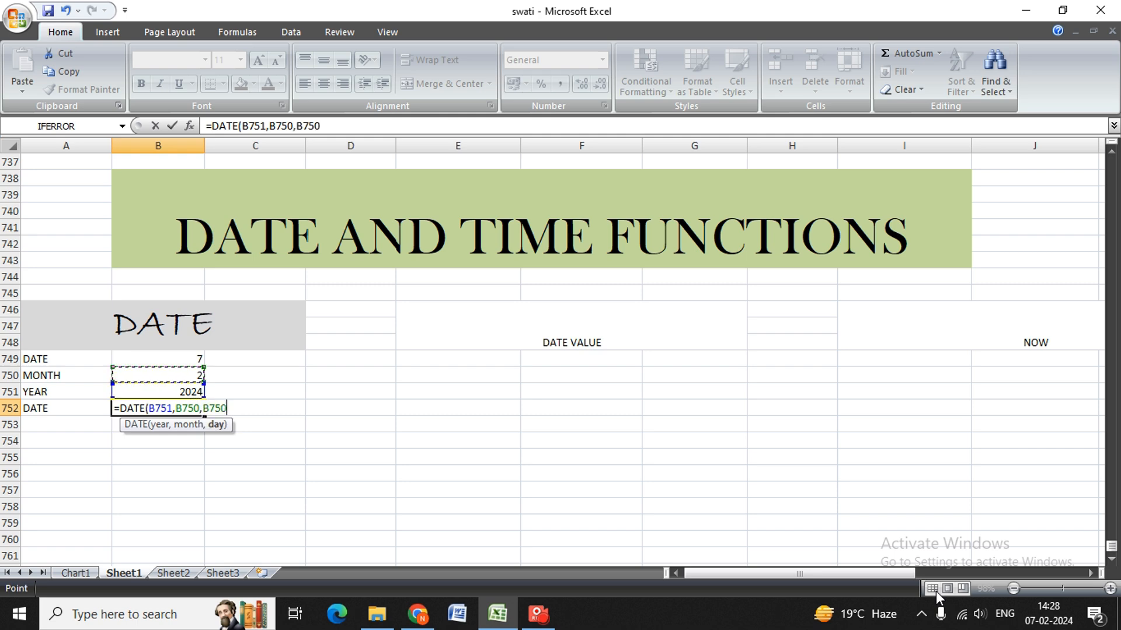
pyautogui.write(')')
pyautogui.press('Return')
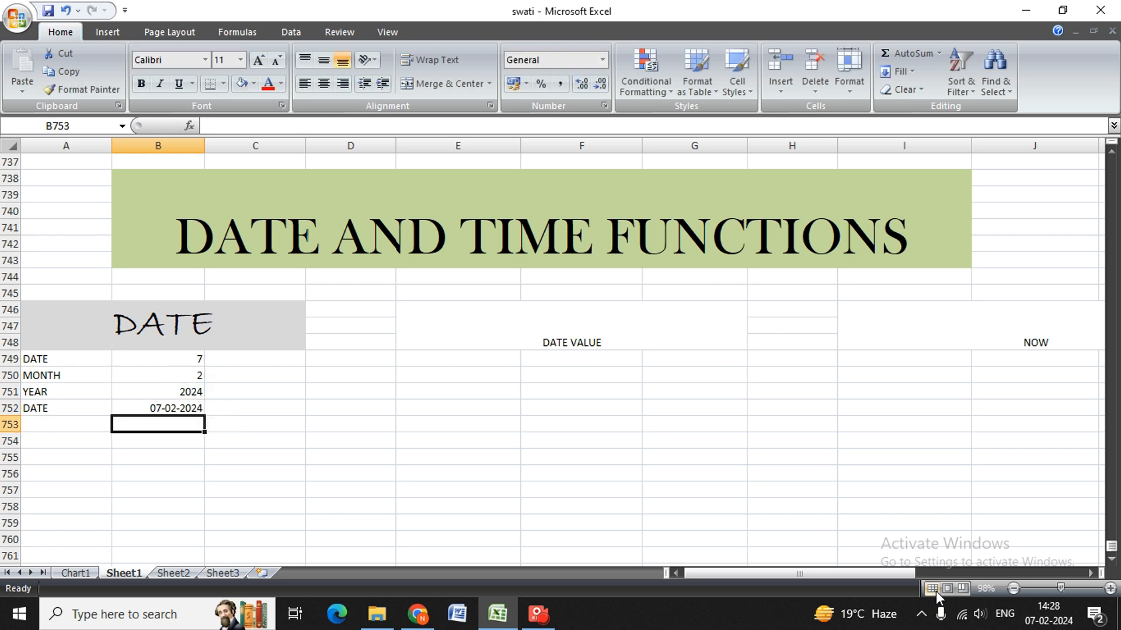
# Review the DATE formula in B752 against the labels and values it uses in A749:B751.
pyautogui.press('Up')
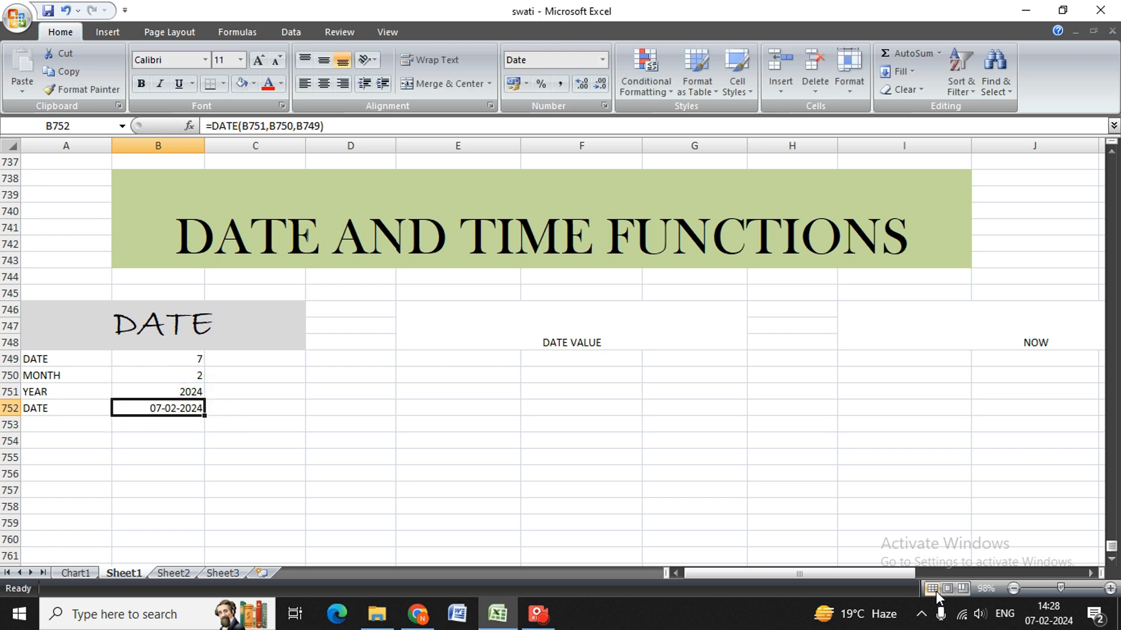
pyautogui.press('Up')
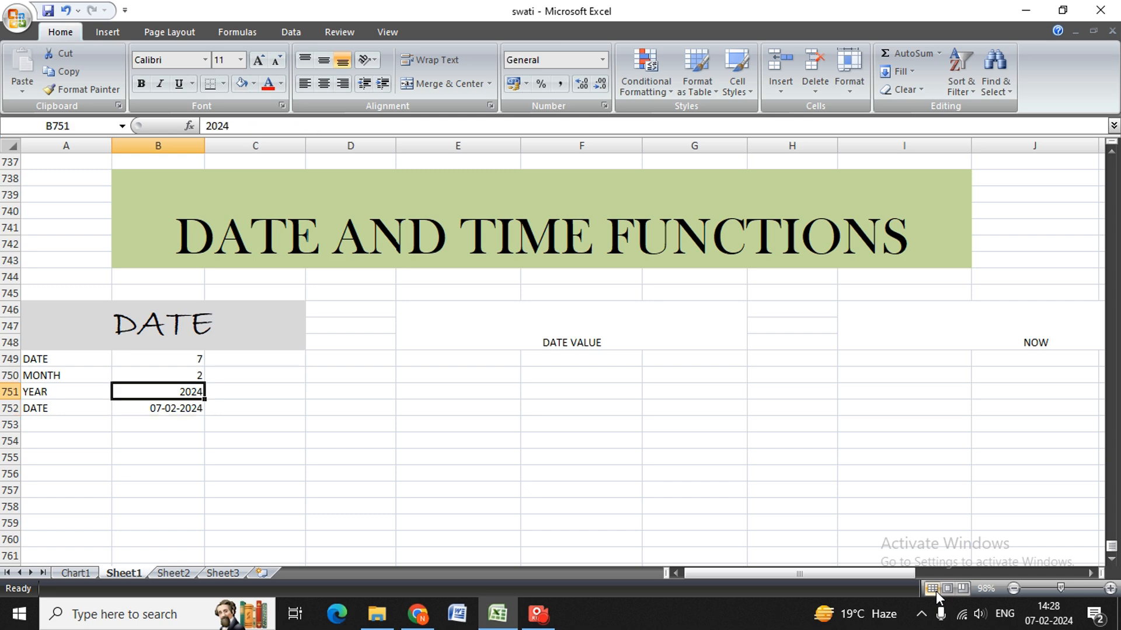
pyautogui.press('Up')
pyautogui.press('Up')
pyautogui.press('Left')
pyautogui.press('Up')
pyautogui.press('Down')
pyautogui.press('Down')
pyautogui.press('Down')
pyautogui.press('Down')
pyautogui.press('Down')
pyautogui.press('Down')
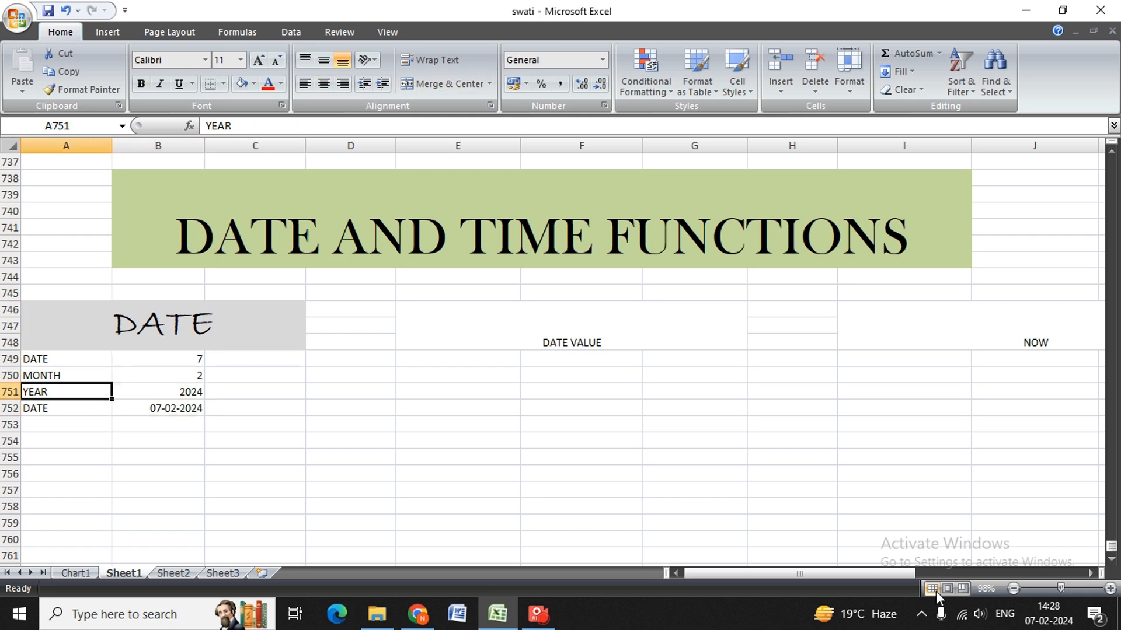
pyautogui.press('Up')
pyautogui.press('Up')
pyautogui.press('Up')
pyautogui.press('Up')
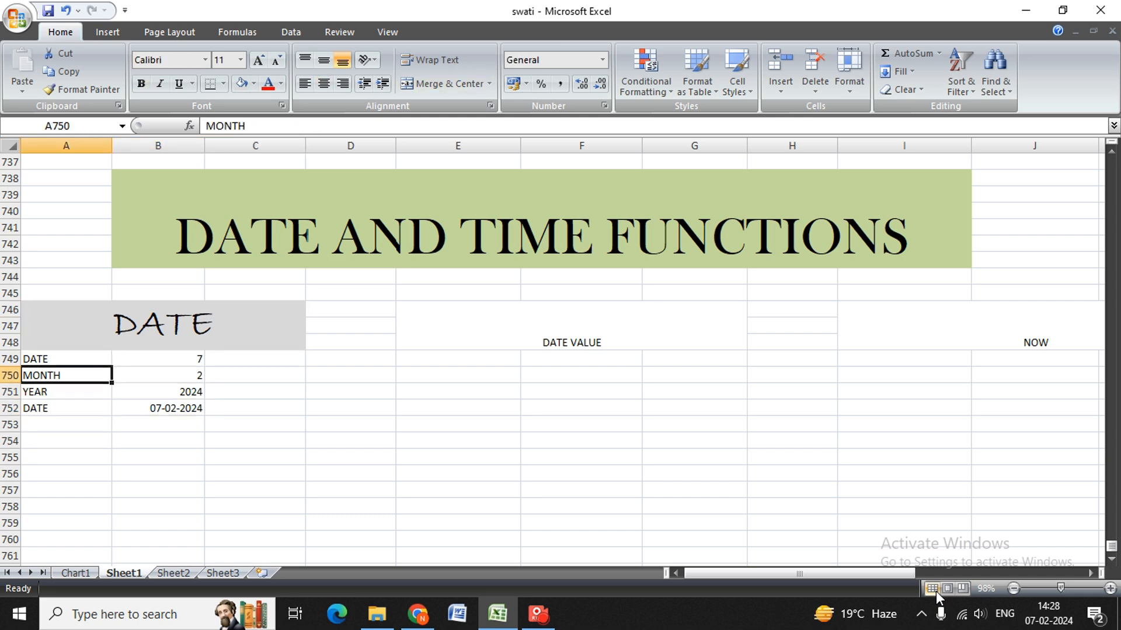
pyautogui.press('Up')
pyautogui.press('Up')
pyautogui.press('Down')
pyautogui.press('Down')
pyautogui.press('Down')
pyautogui.press('Down')
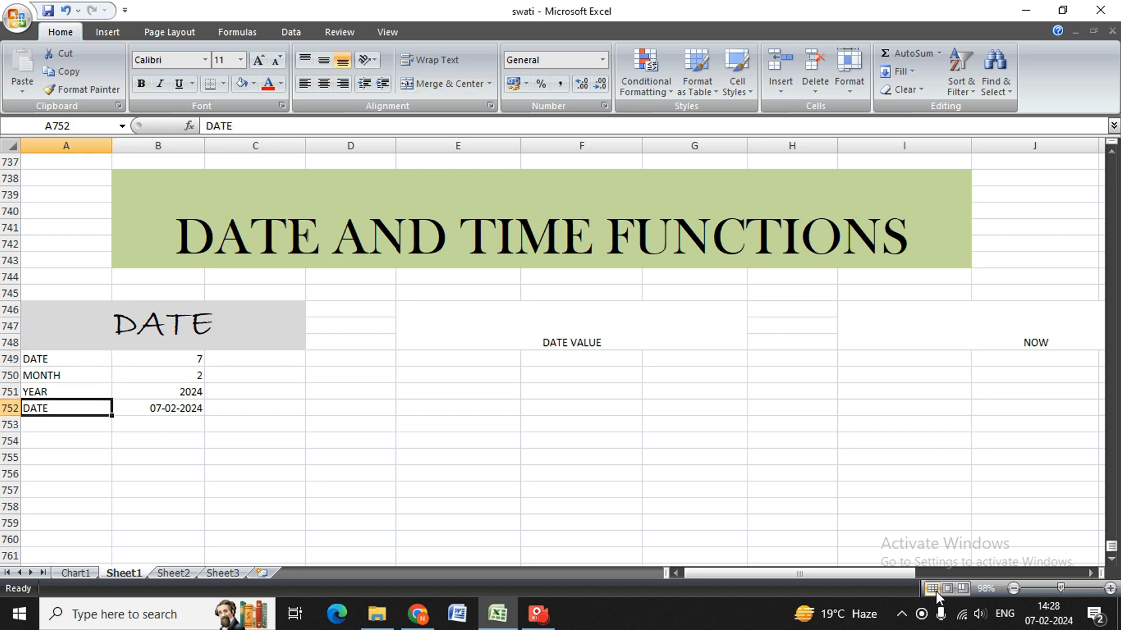
# Set the font size of the merged DATE VALUE label in E746:G748 to 36.
pyautogui.press('Right')
pyautogui.press('Right')
pyautogui.press('Right')
pyautogui.press('Up')
pyautogui.press('Up')
pyautogui.press('Up')
pyautogui.press('Up')
pyautogui.press('Right')
pyautogui.press('Left')
pyautogui.press('Left')
pyautogui.press('Right')
pyautogui.press('Right')
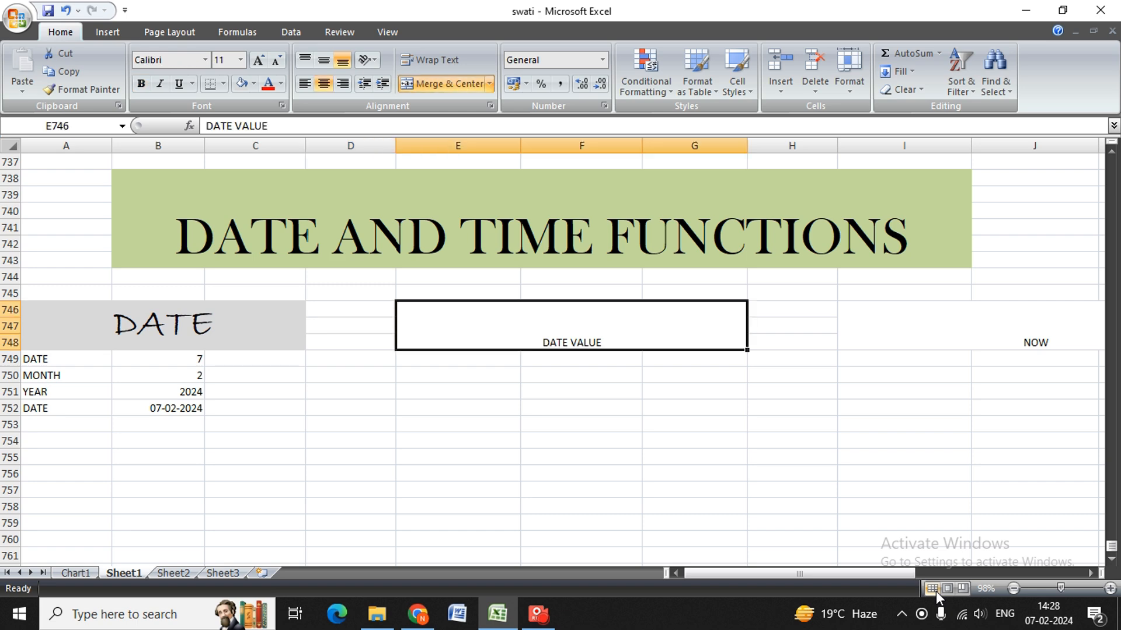
pyautogui.press('h')
pyautogui.press('f')
pyautogui.press('s')
pyautogui.press('Down')
pyautogui.press('Down')
pyautogui.press('Down')
pyautogui.press('Down')
pyautogui.press('Down')
pyautogui.press('Down')
pyautogui.press('Down')
pyautogui.press('Down')
pyautogui.press('Down')
pyautogui.press('Down')
pyautogui.press('Return')
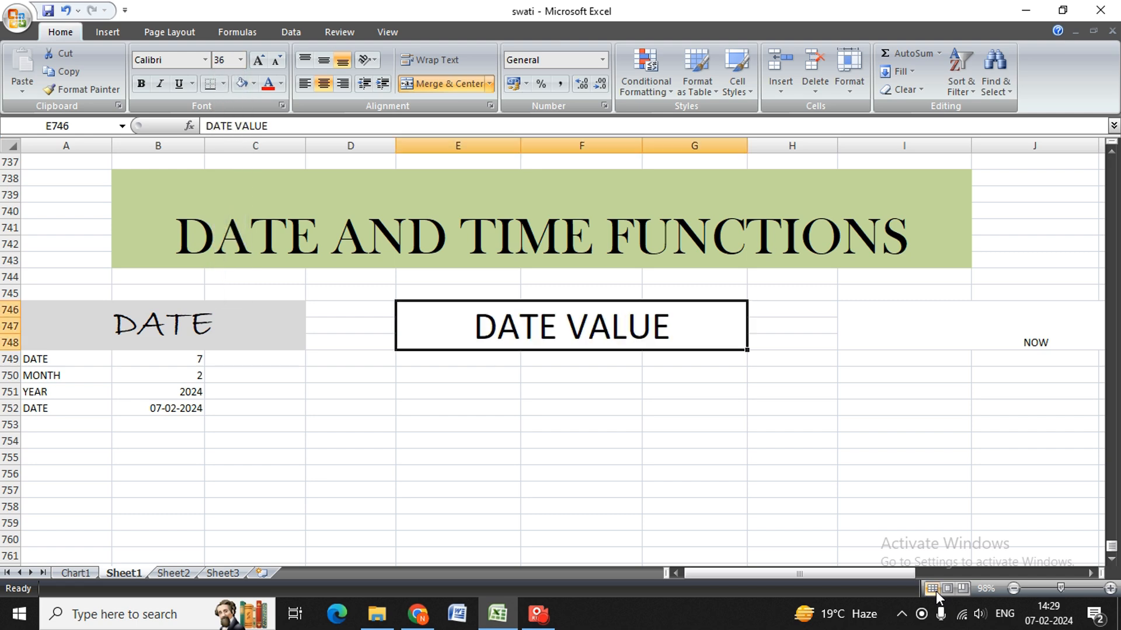
# Set the font of the merged DATE VALUE heading in E746:G748 to Bradley Hand ITC and make it bold.
pyautogui.press('alt')
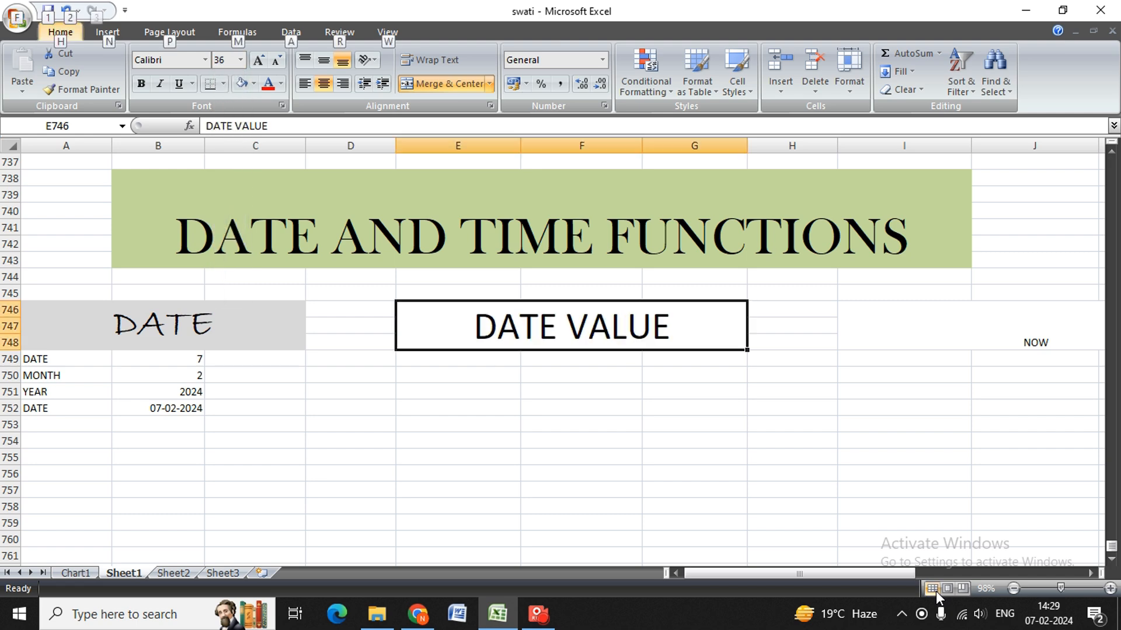
pyautogui.press('Escape')
pyautogui.hotkey('alt', 'h')
pyautogui.press('f')
pyautogui.press('f')
pyautogui.hotkey('alt', 'Down')
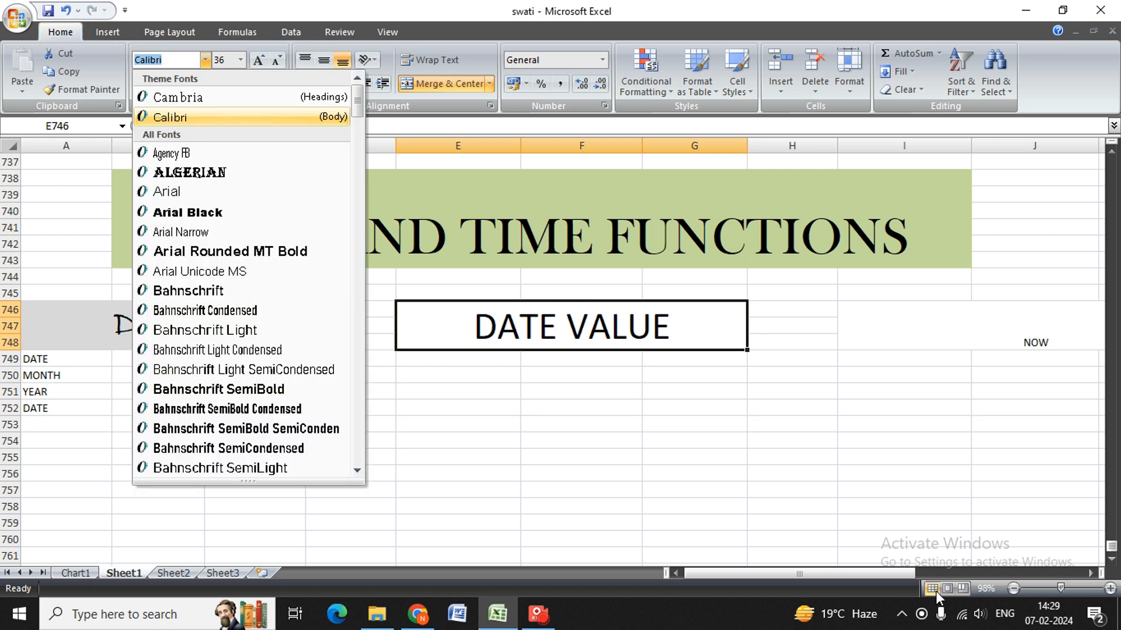
pyautogui.press('Down')
pyautogui.press('Down')
pyautogui.press('Down')
pyautogui.press('Down')
pyautogui.press('Down')
pyautogui.press('Down')
pyautogui.press('Down')
pyautogui.press('Down')
pyautogui.press('Down')
pyautogui.press('Down')
pyautogui.press('Down')
pyautogui.press('Down')
pyautogui.press('Down')
pyautogui.press('Down')
pyautogui.press('Down')
pyautogui.press('Down')
pyautogui.press('Down')
pyautogui.press('Down')
pyautogui.press('Down')
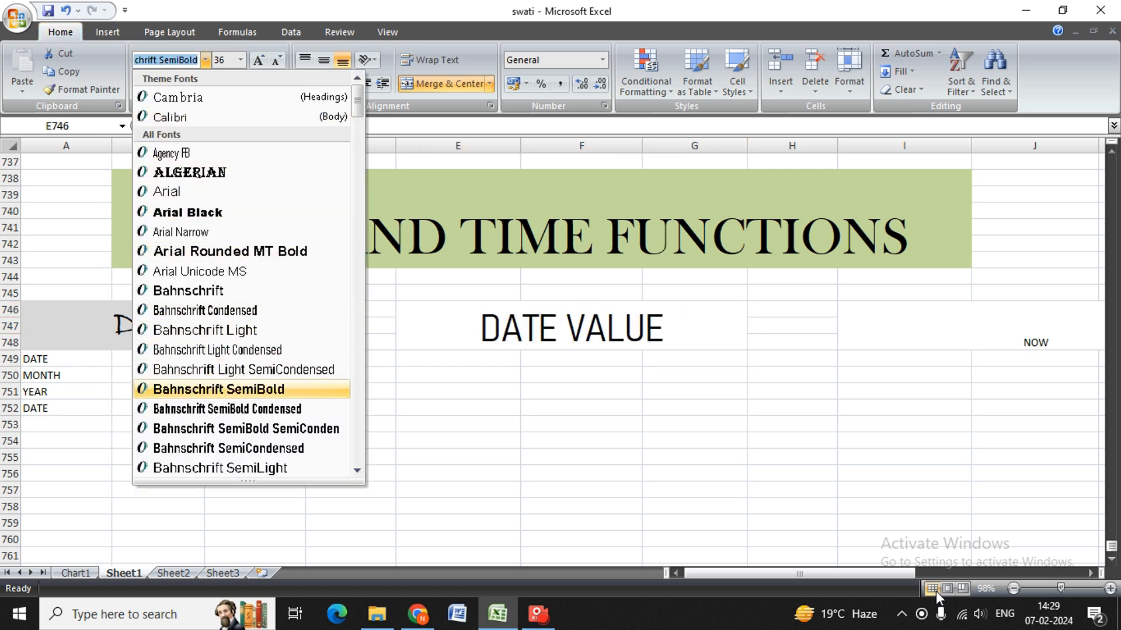
pyautogui.press('Down')
pyautogui.press('Down')
pyautogui.press('Down')
pyautogui.press('Down')
pyautogui.press('Down')
pyautogui.press('Down')
pyautogui.press('Down')
pyautogui.press('Down')
pyautogui.press('Down')
pyautogui.press('Down')
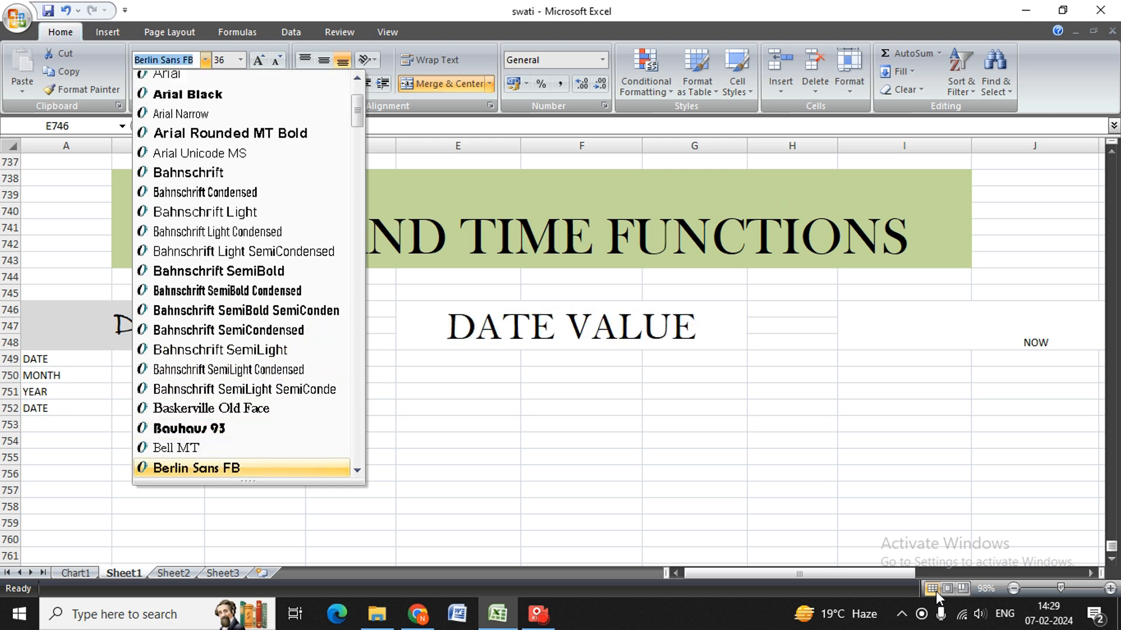
pyautogui.press('Down')
pyautogui.press('Down')
pyautogui.press('Down')
pyautogui.press('Down')
pyautogui.press('Down')
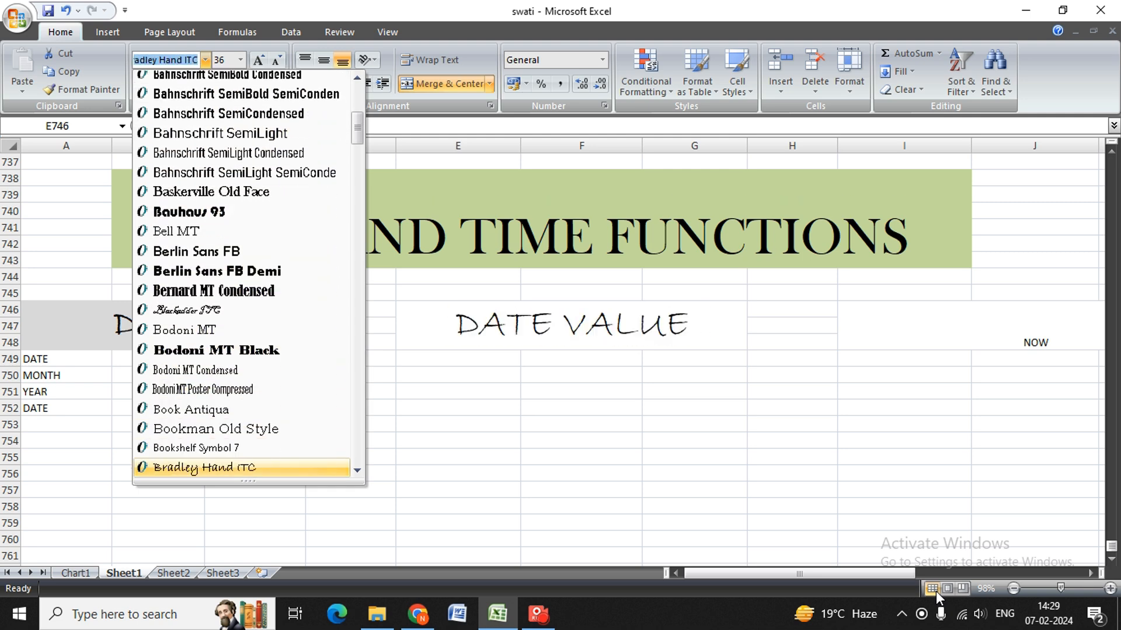
pyautogui.press('Return')
pyautogui.press('alt')
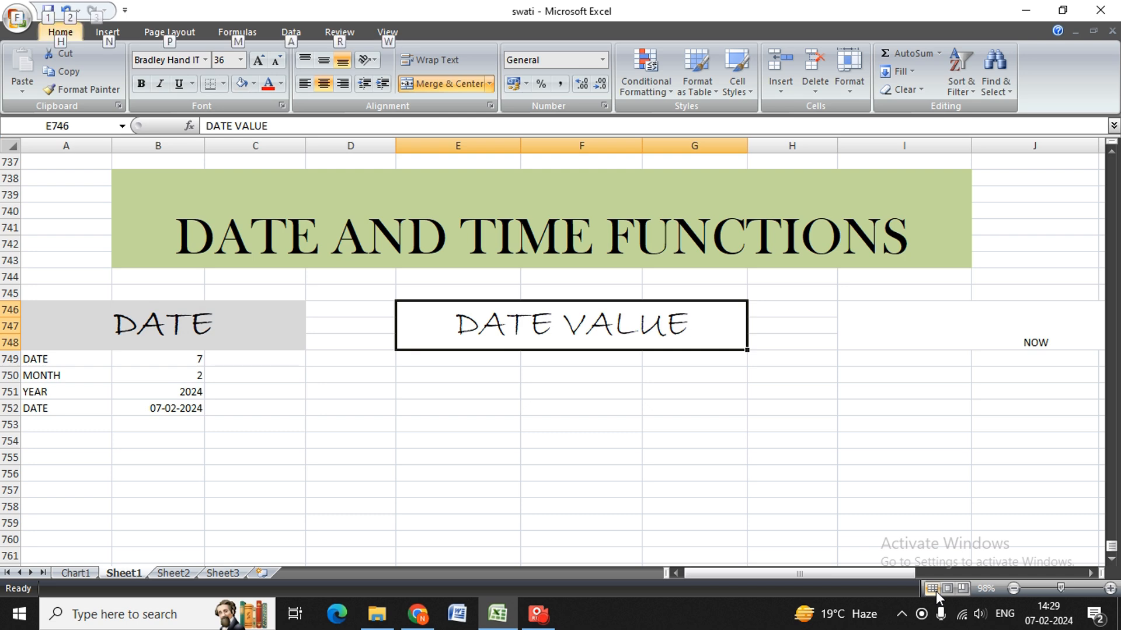
pyautogui.press('alt')
pyautogui.press('Return')
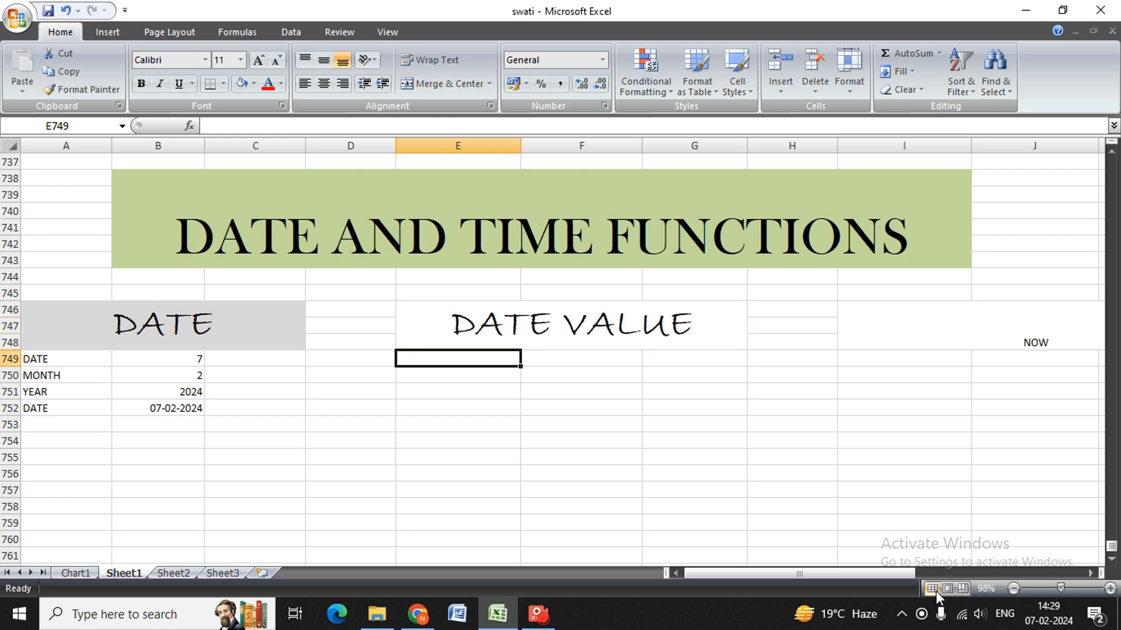
# Fill the DATE VALUE heading with the lightest purple theme color.
pyautogui.press('Up')
pyautogui.press('alt')
pyautogui.press('h')
pyautogui.press('h')
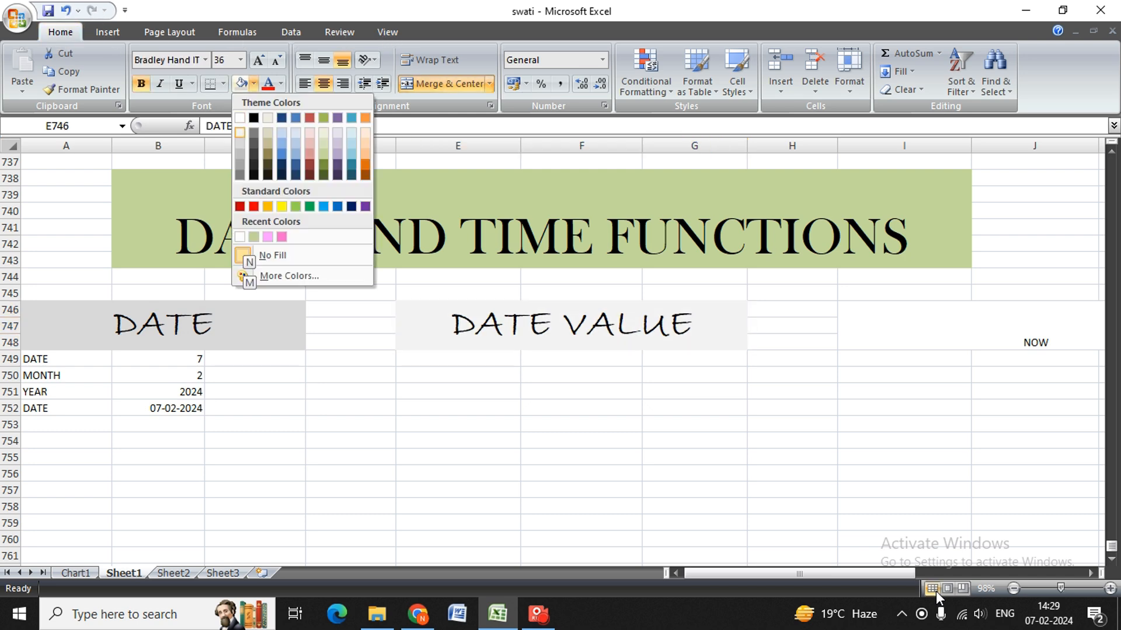
pyautogui.press('Right')
pyautogui.press('Right')
pyautogui.press('Right')
pyautogui.press('Right')
pyautogui.press('Right')
pyautogui.press('Right')
pyautogui.press('Right')
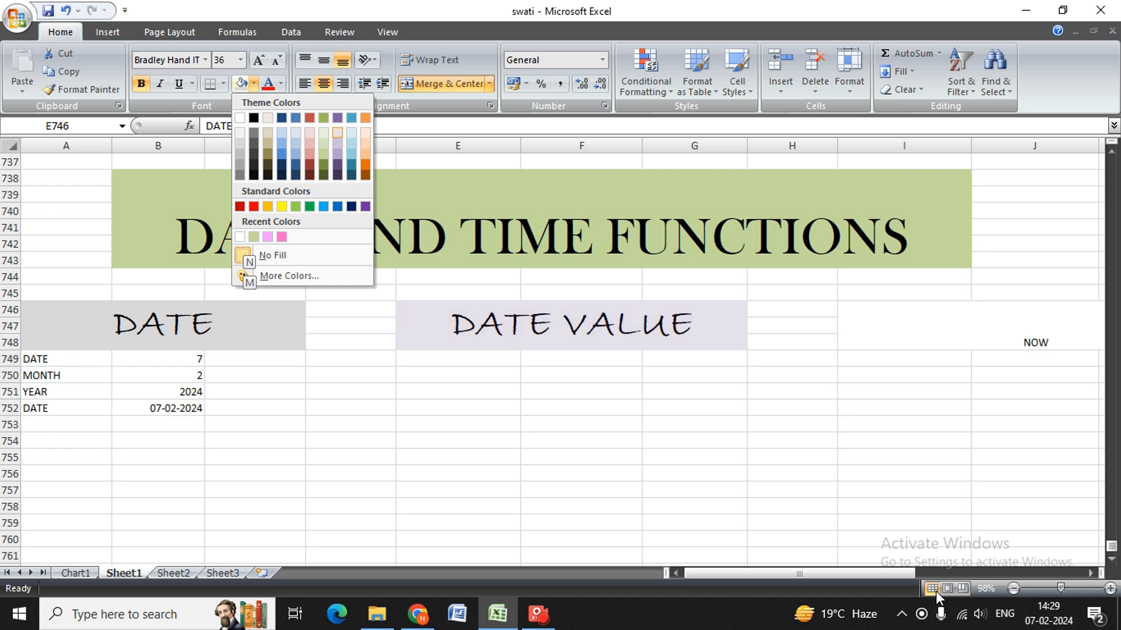
pyautogui.press('Return')
pyautogui.press('Return')
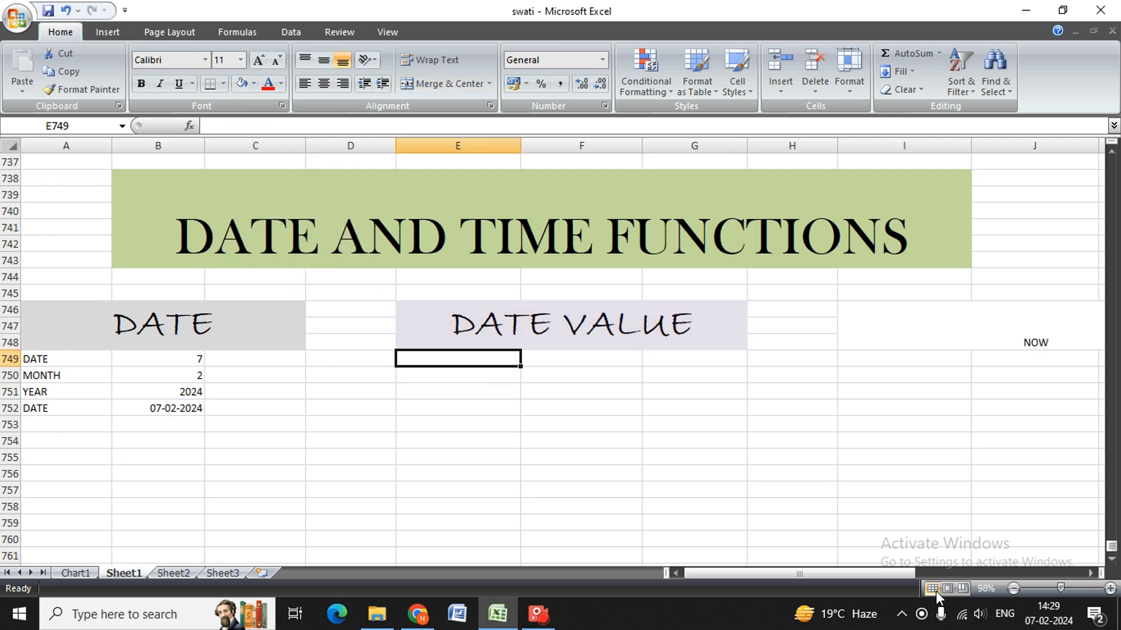
# Review the worked DATE example and its values in A749:B752.
pyautogui.press('Down')
pyautogui.press('Down')
pyautogui.press('Left')
pyautogui.press('Left')
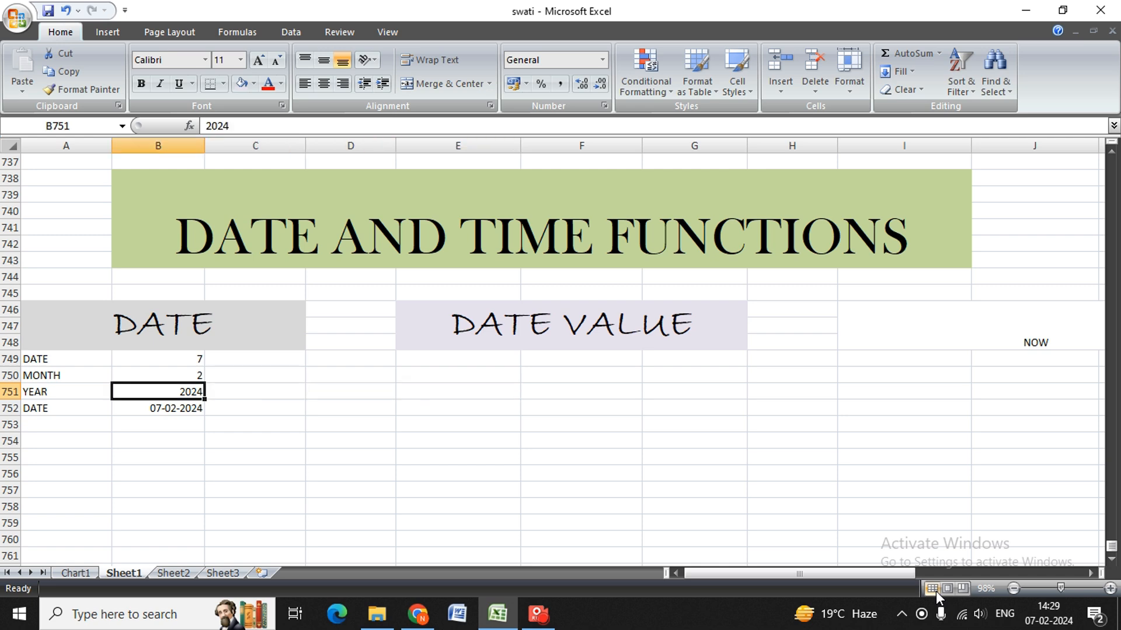
pyautogui.press('Down')
pyautogui.press('Left')
pyautogui.press('Right')
pyautogui.press('Up')
pyautogui.press('Right')
pyautogui.press('Up')
pyautogui.press('Right')
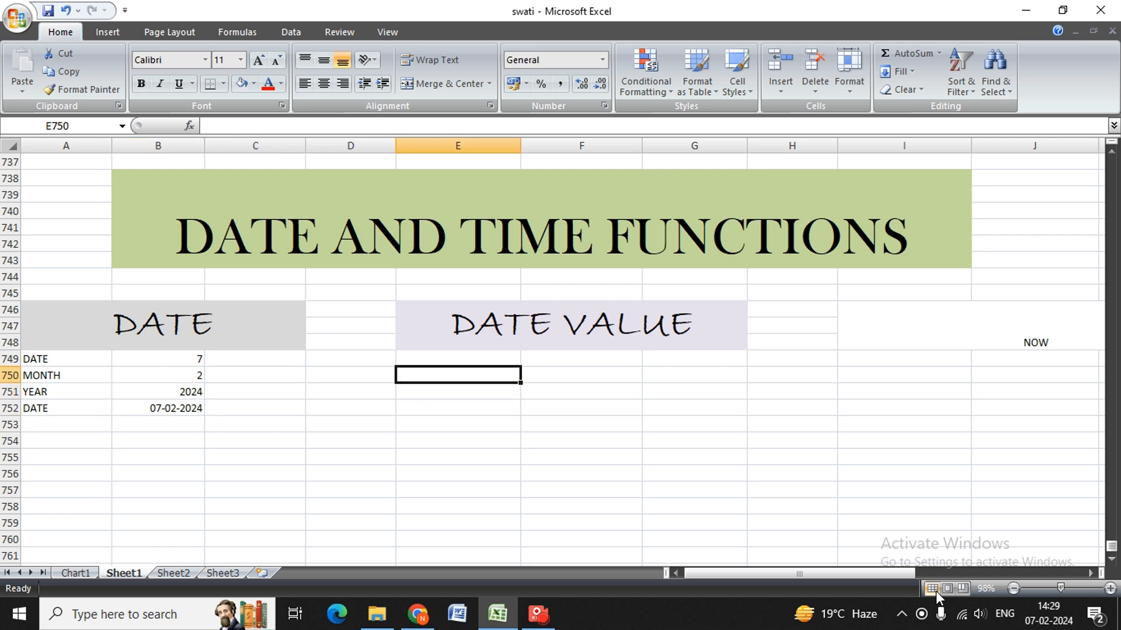
# Enter the date 7-02-2024 in E749 under the DATE VALUE heading.
pyautogui.press('Up')
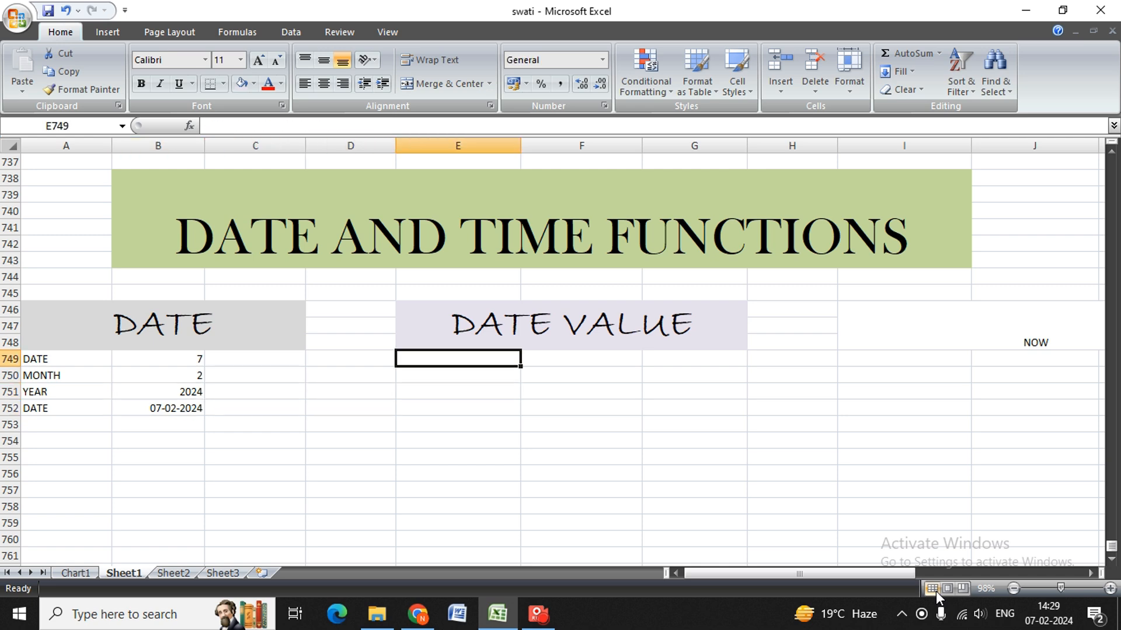
pyautogui.write('7')
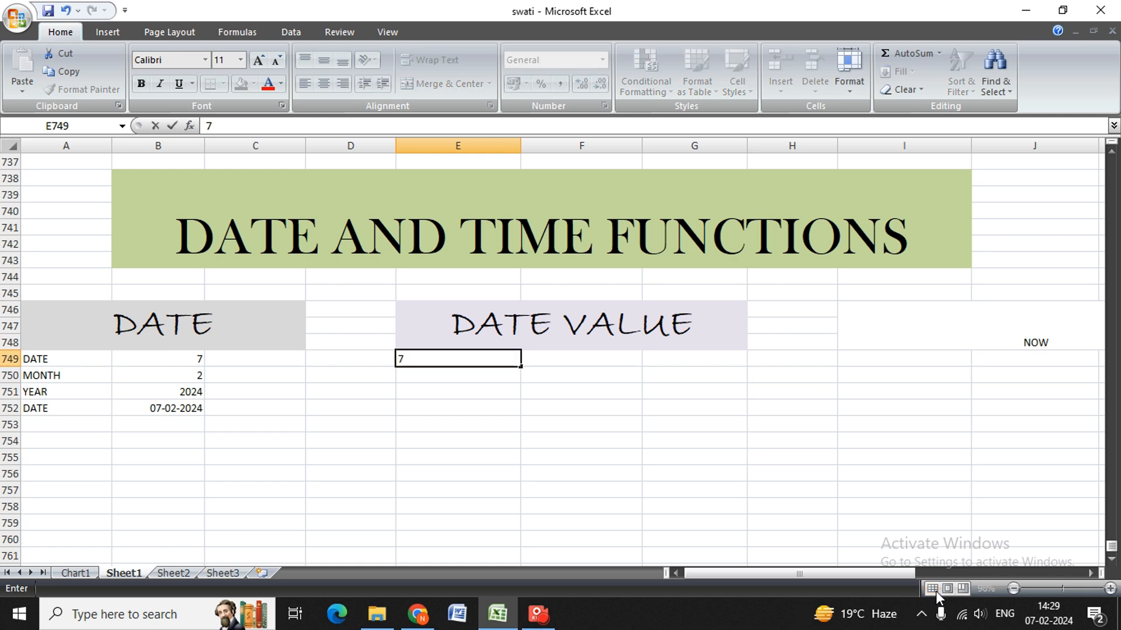
pyautogui.write('-02-2024')
pyautogui.press('Tab')
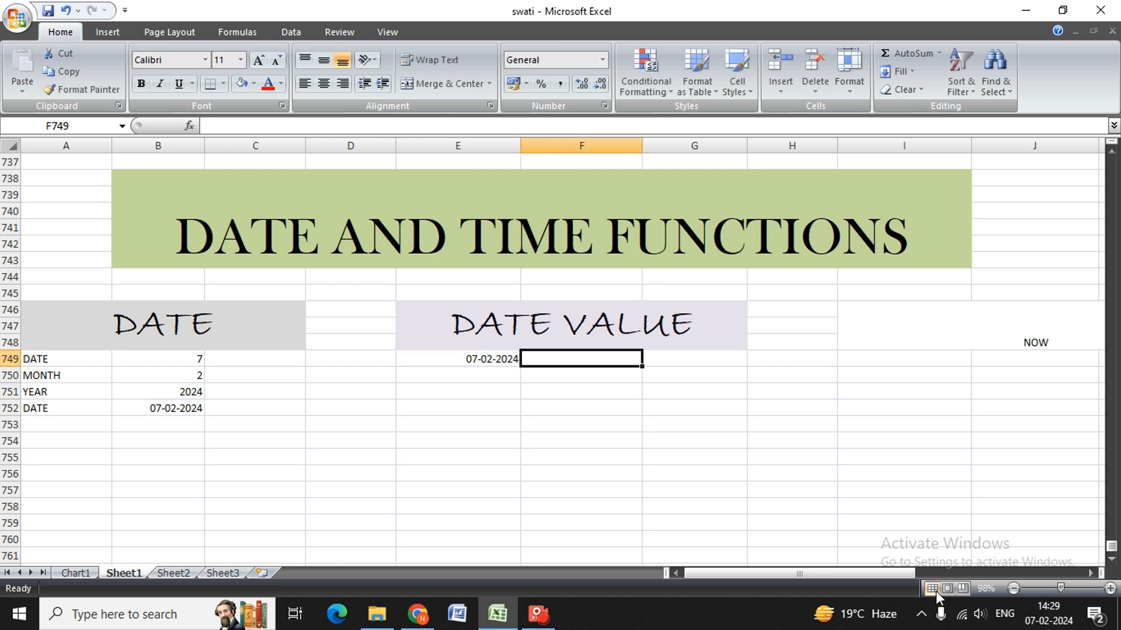
# Enter the formula =TEXT(E749,"DD,MM,YYY") in F749 to convert the date to text.
pyautogui.write('=TEXT(')
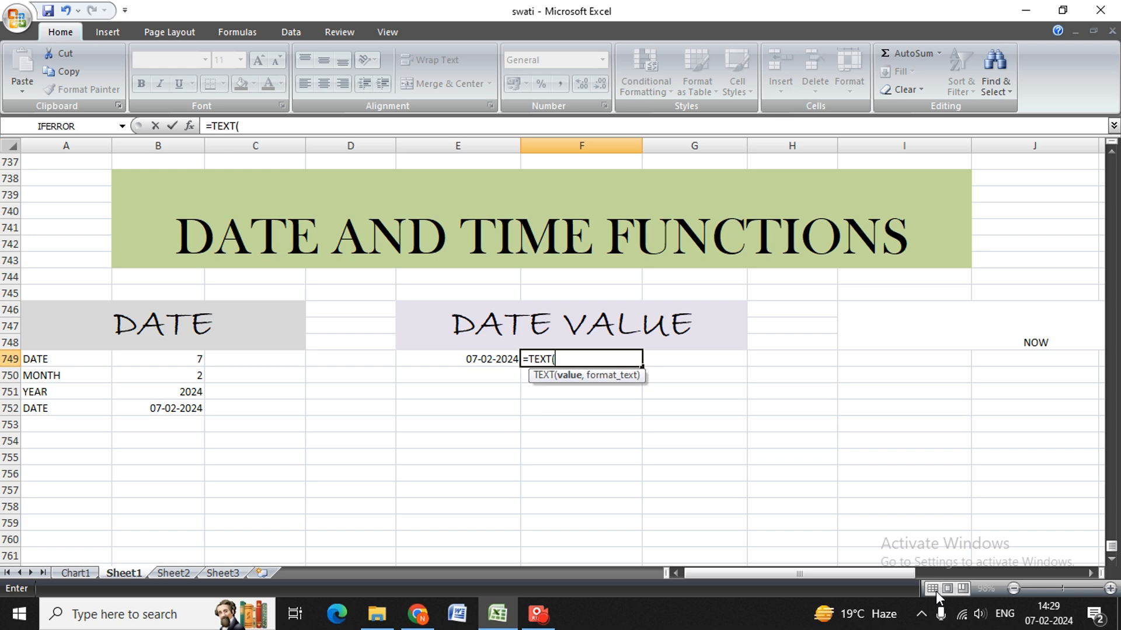
pyautogui.press('Left')
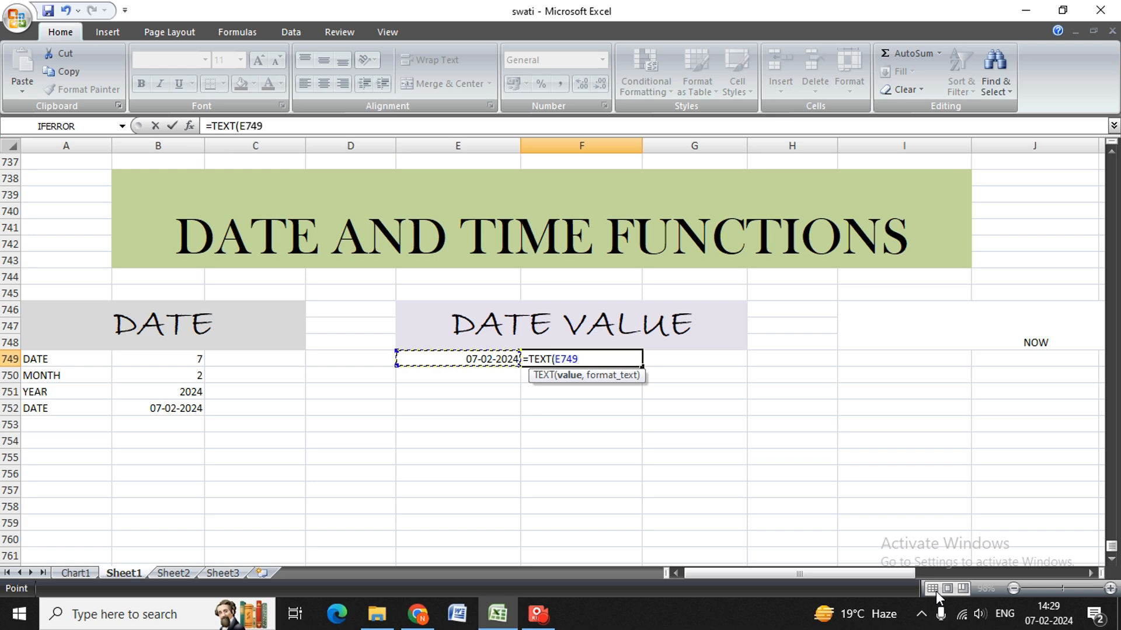
pyautogui.write(',"DD')
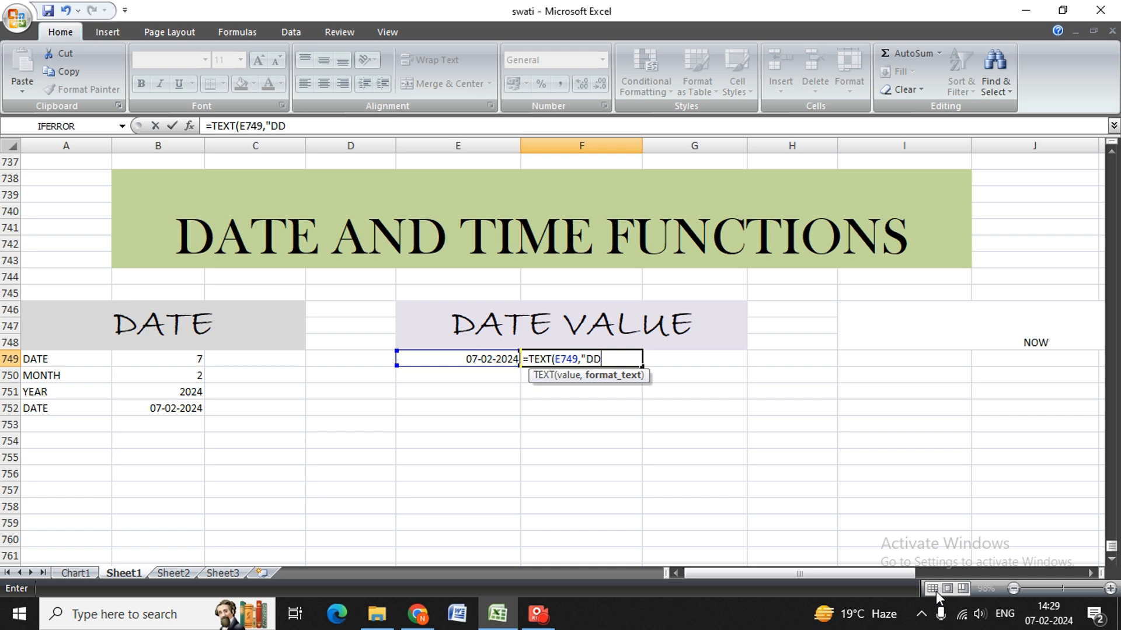
pyautogui.write(',MMM')
pyautogui.press('BackSpace')
pyautogui.write('YY')
pyautogui.press('BackSpace')
pyautogui.press('BackSpace')
pyautogui.write(',YYY")')
pyautogui.press('Return')
pyautogui.write('0')
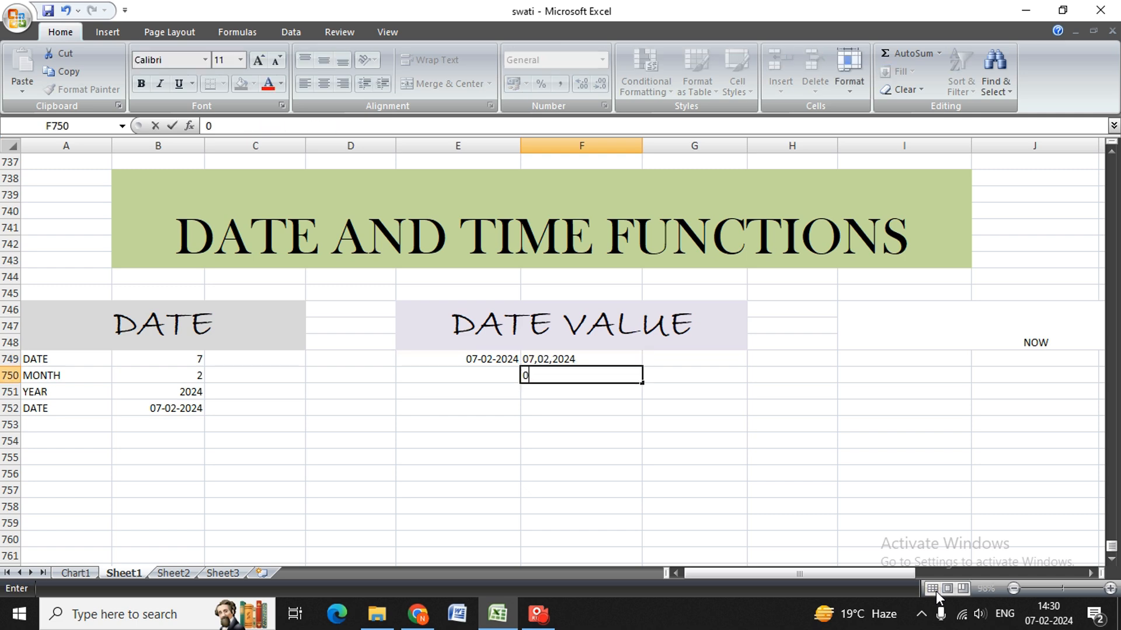
pyautogui.press('BackSpace')
pyautogui.press('Up')
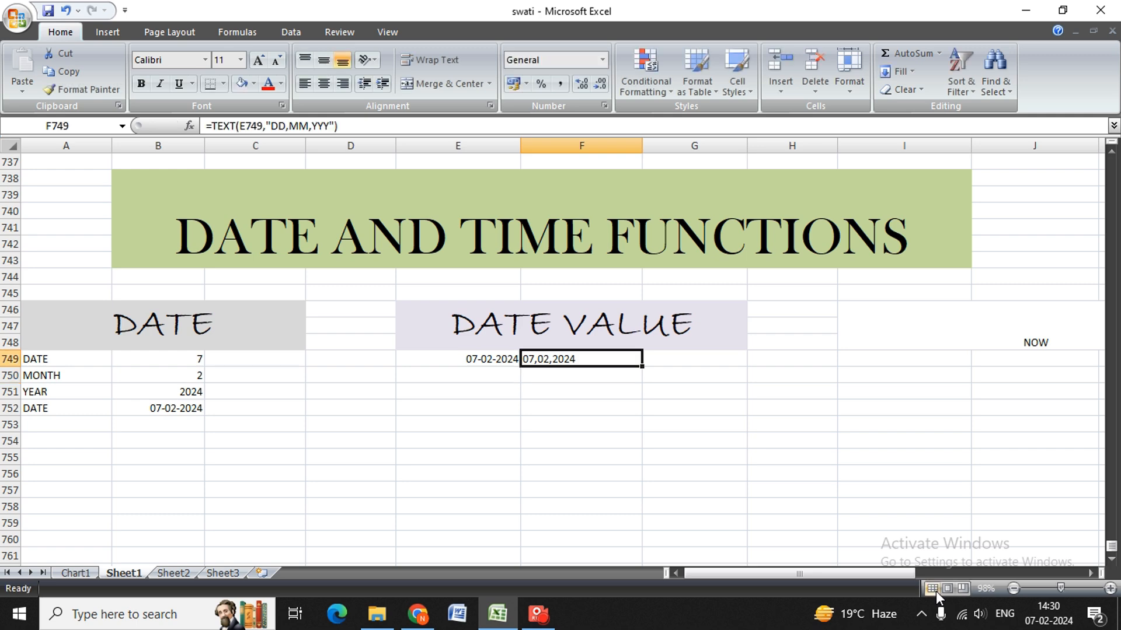
# Replace the commas in the F749 format text with hyphens so the formula reads =TEXT(E749,"DD-MM-YYY").
pyautogui.press('F2')
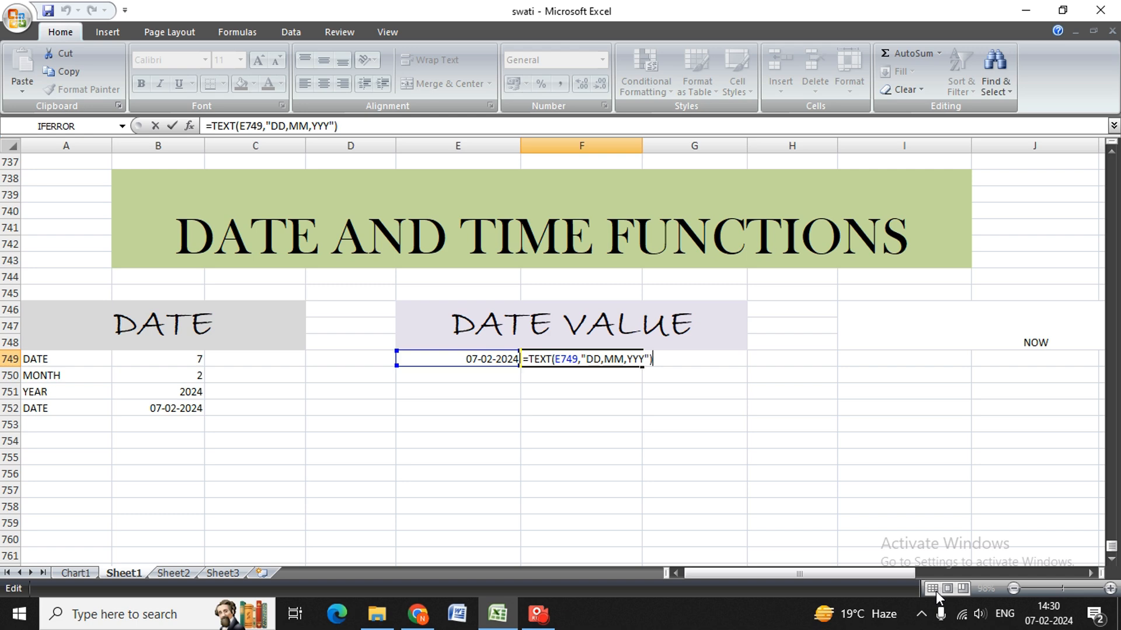
pyautogui.press('Left')
pyautogui.press('Left')
pyautogui.press('Left')
pyautogui.press('Left')
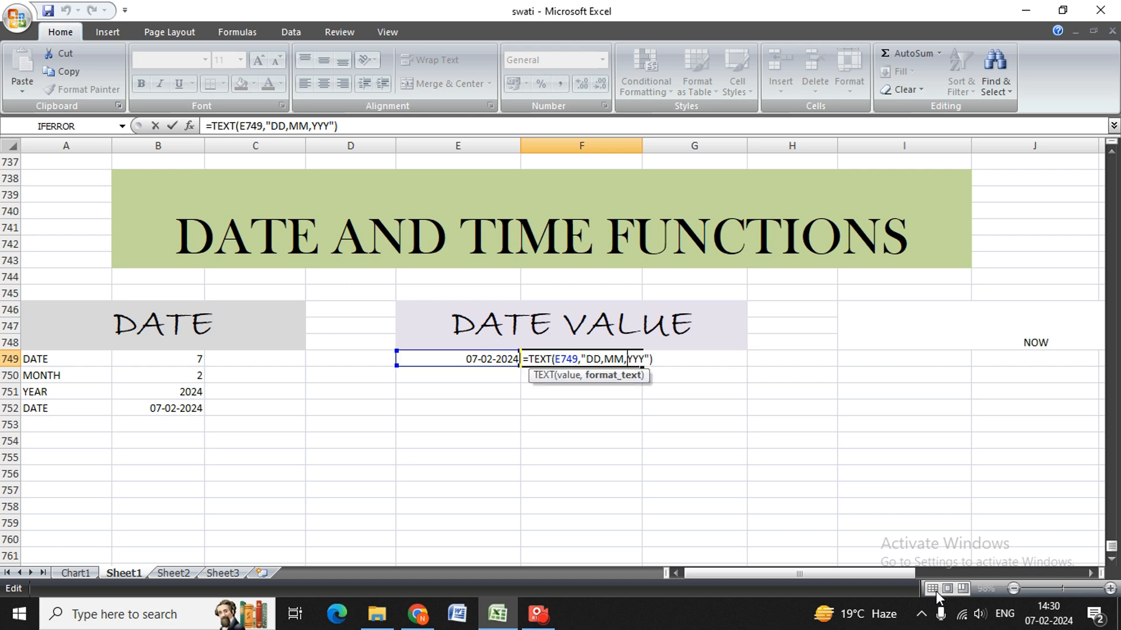
pyautogui.press('BackSpace')
pyautogui.write('-')
pyautogui.press('Left')
pyautogui.press('BackSpace')
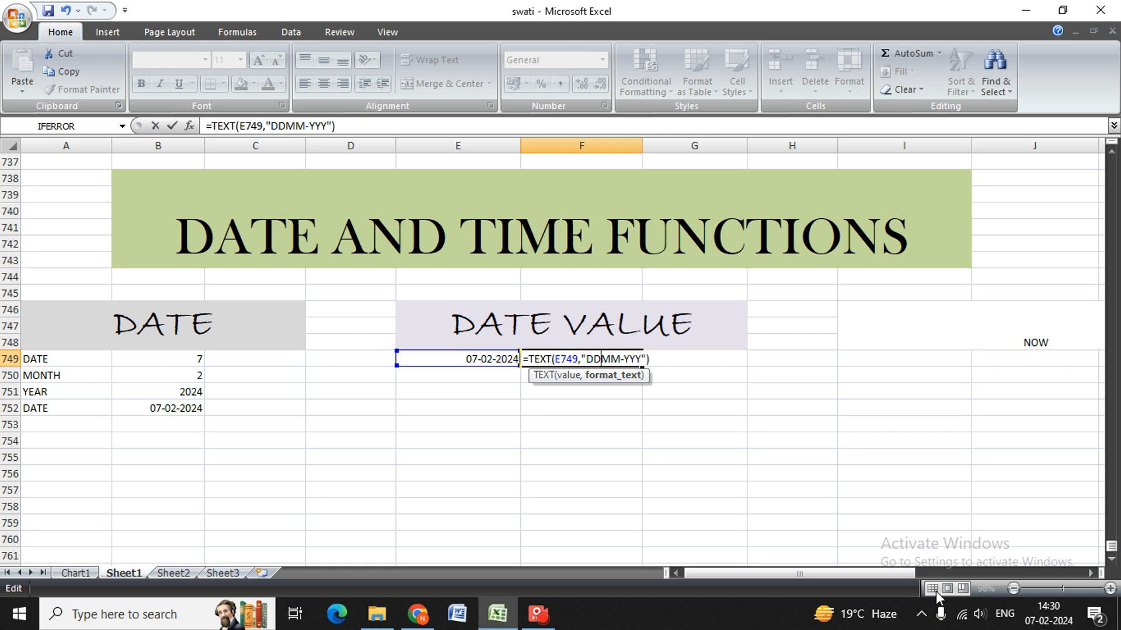
pyautogui.write('-')
pyautogui.press('Return')
pyautogui.press('Up')
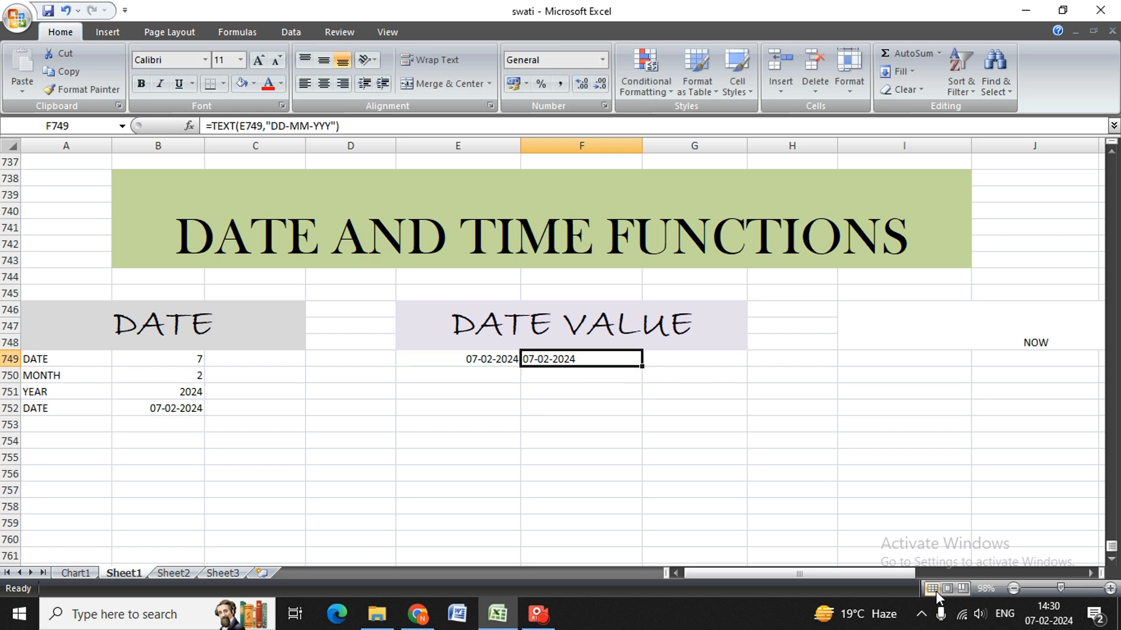
# Compare the date in E749 with its text version in F749.
pyautogui.press('Right')
pyautogui.press('Left')
pyautogui.press('Up')
pyautogui.press('Right')
pyautogui.press('Down')
pyautogui.press('Left')
pyautogui.press('Left')
pyautogui.press('Left')
# Try the formula =DATEVALUE(E749) in G749 and check what it returns.
pyautogui.press('Right')
pyautogui.press('Right')
pyautogui.write('=DATE')
pyautogui.press('Down')
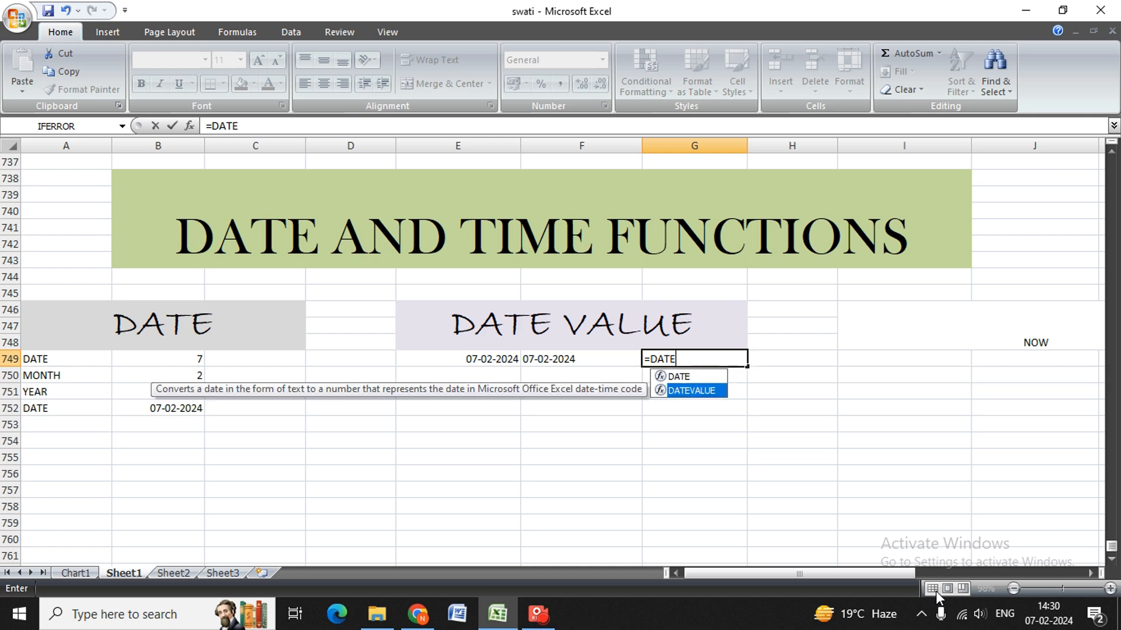
pyautogui.press('Tab')
pyautogui.press('Left')
pyautogui.press('Left')
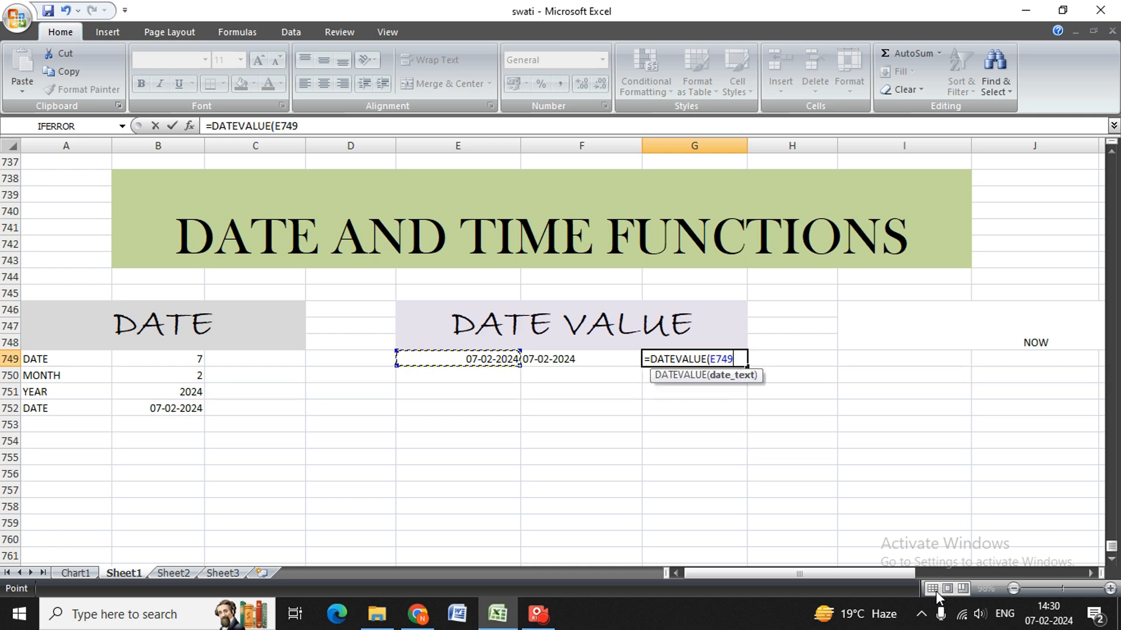
pyautogui.write(')')
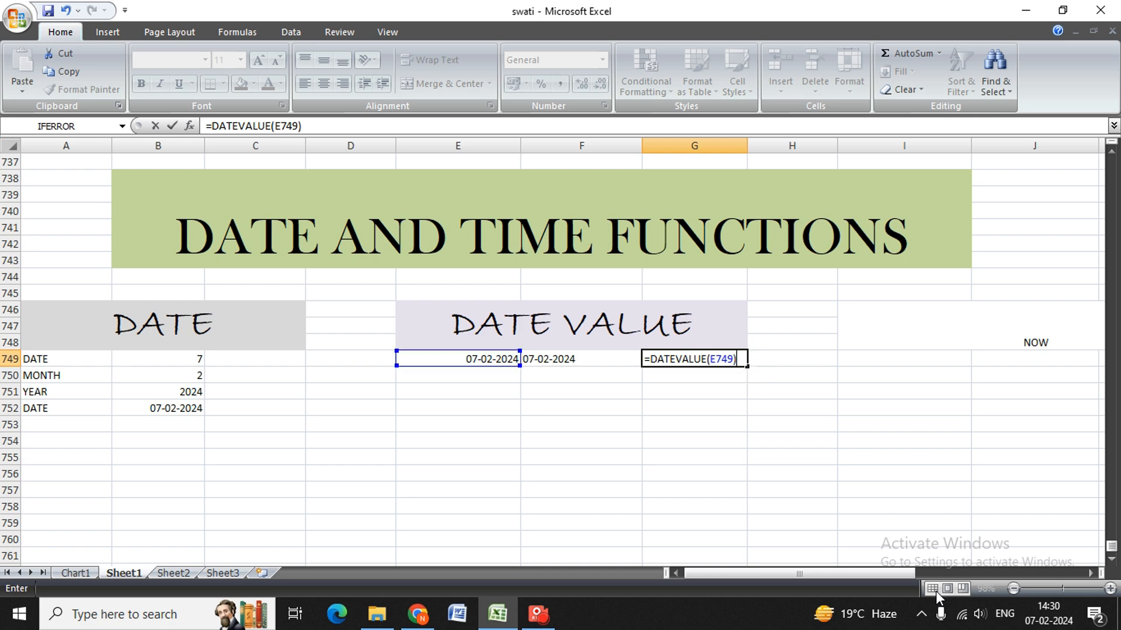
pyautogui.press('Return')
pyautogui.press('Up')
pyautogui.press('Left')
pyautogui.press('Right')
pyautogui.press('Up')
pyautogui.press('Down')
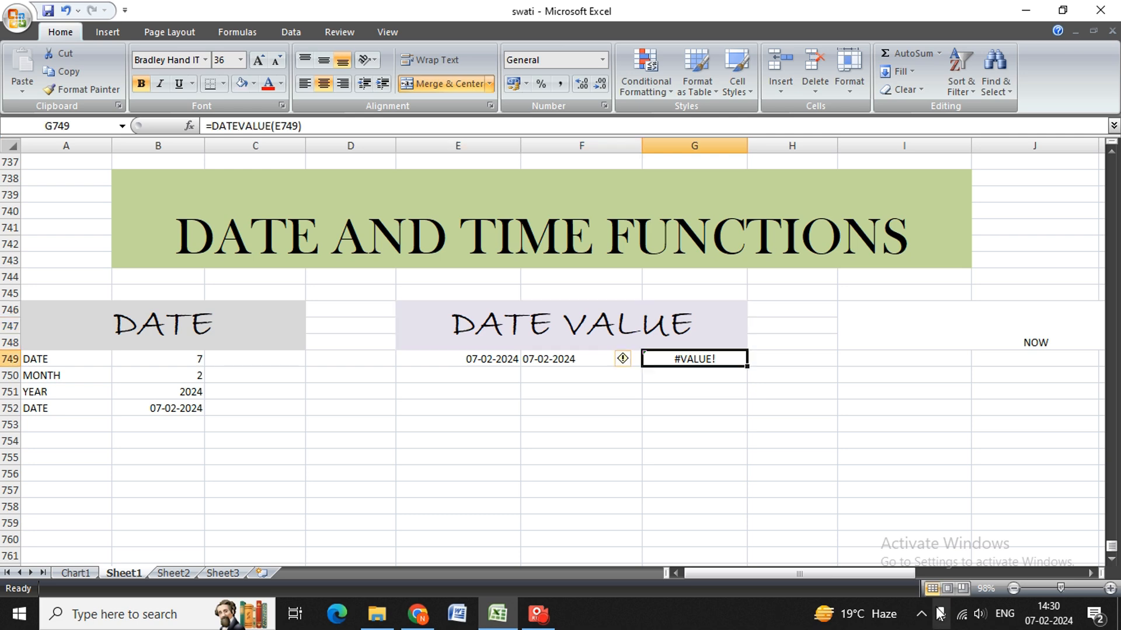
pyautogui.click(938, 613)
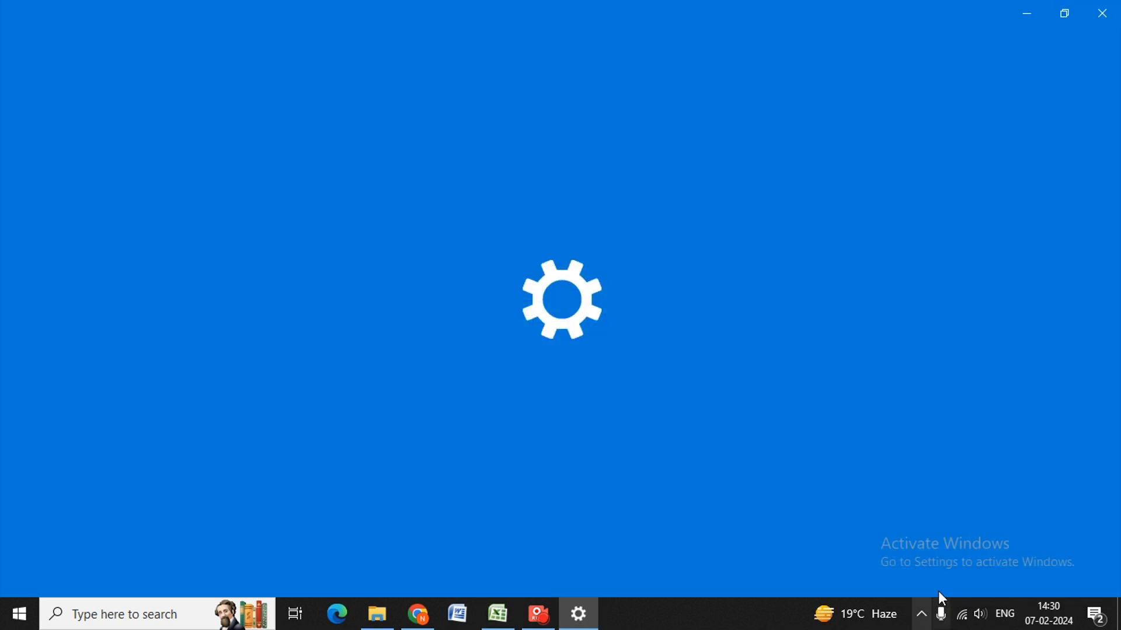
pyautogui.click(1102, 13)
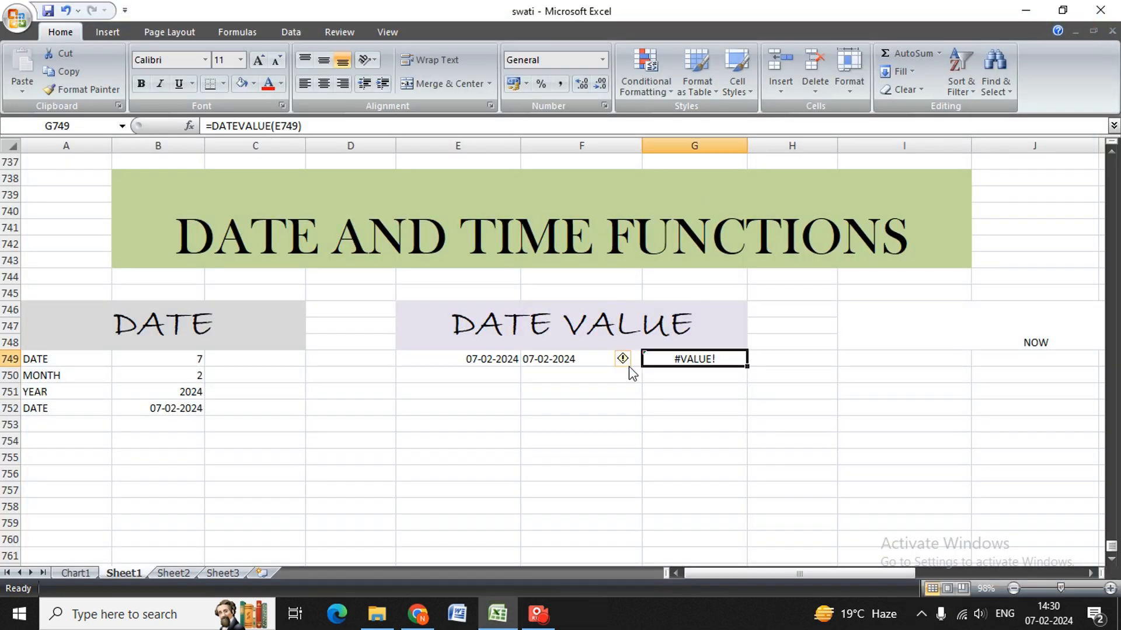
# Clear G749 and try the formula =DATEVALUE(E749,"DDD") in it.
pyautogui.press('BackSpace')
pyautogui.press('Return')
pyautogui.press('Up')
pyautogui.write('=DATE')
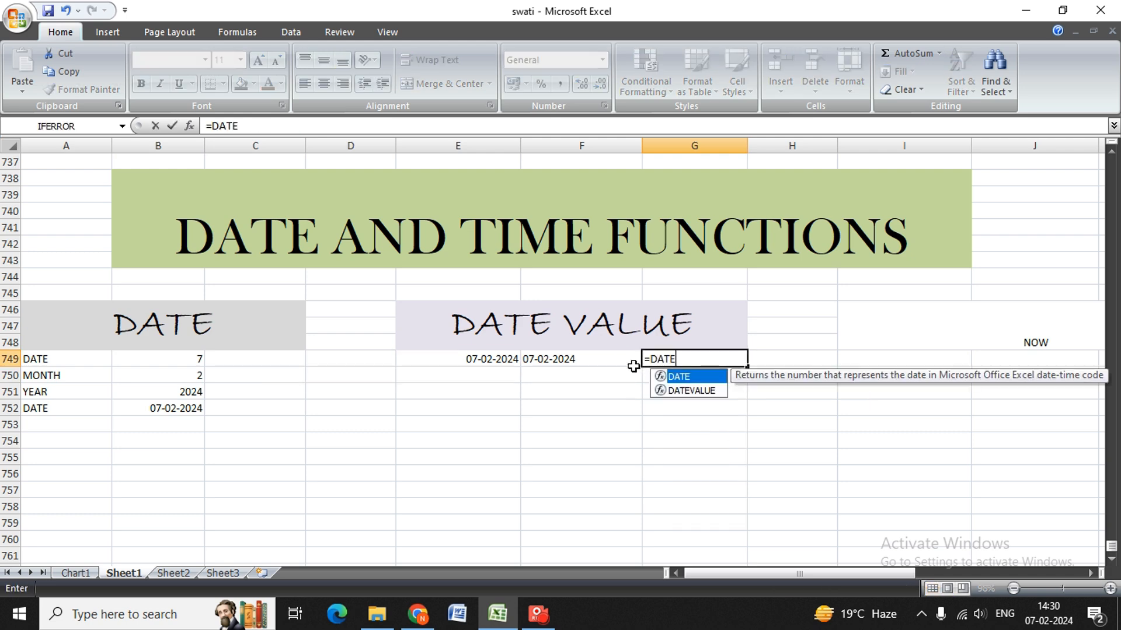
pyautogui.press('Down')
pyautogui.press('Tab')
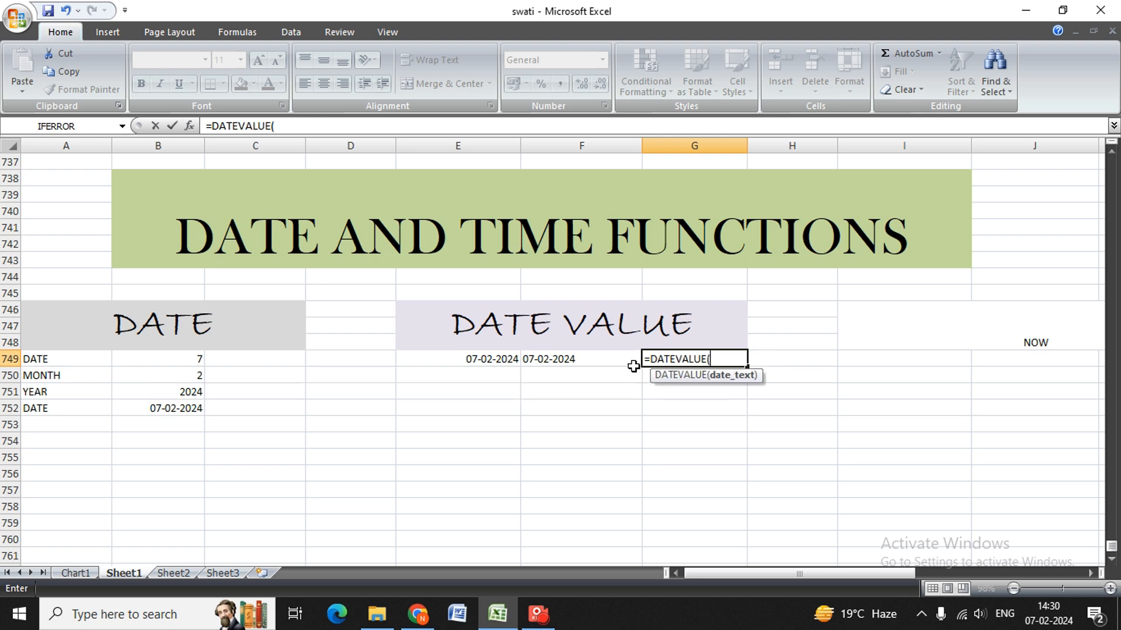
pyautogui.press('Left')
pyautogui.press('Left')
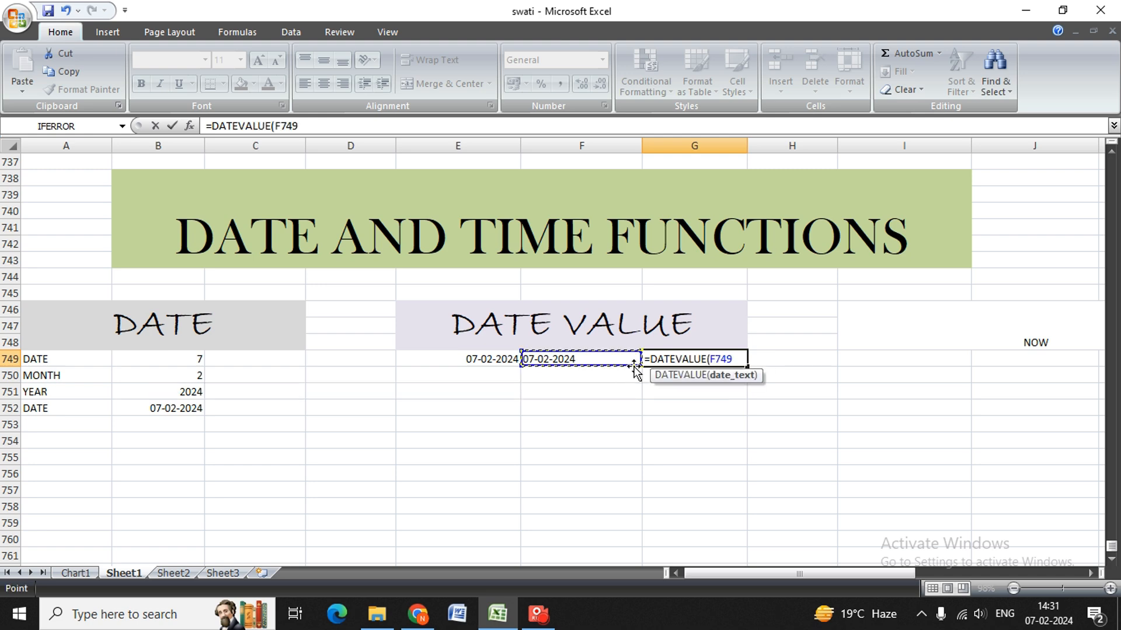
pyautogui.write(',')
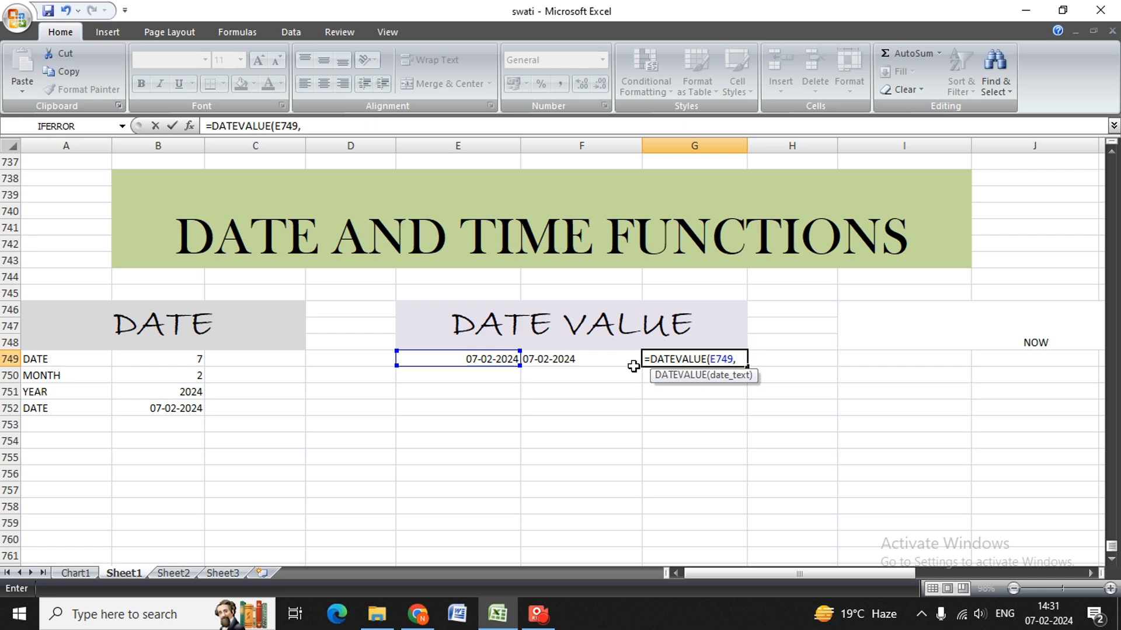
pyautogui.write('"DDD")')
pyautogui.press('Return')
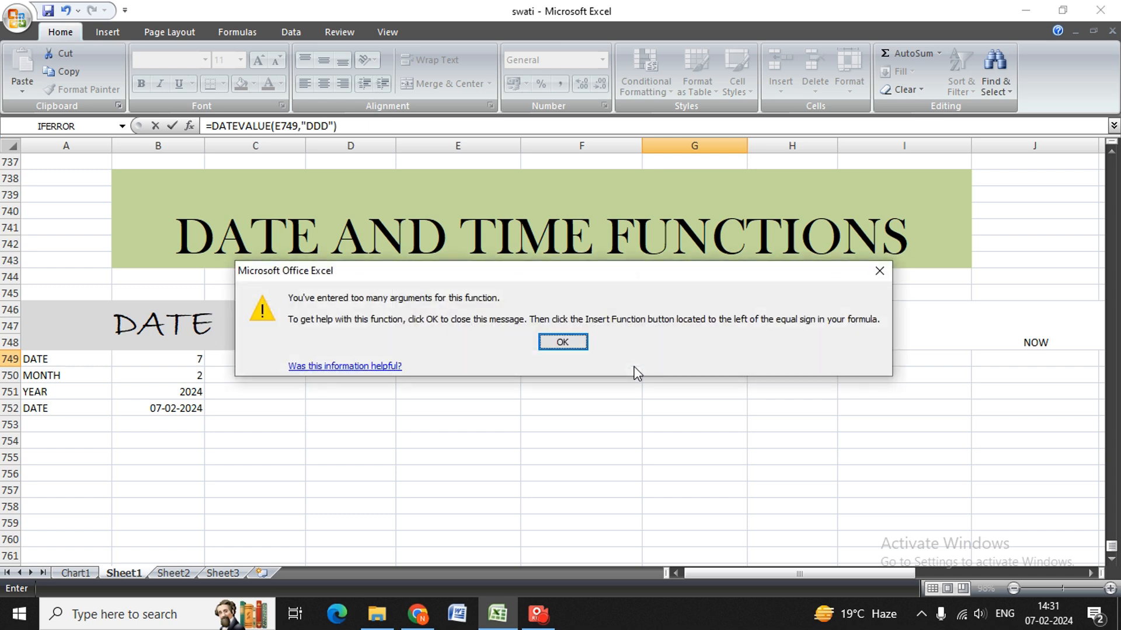
pyautogui.press('Return')
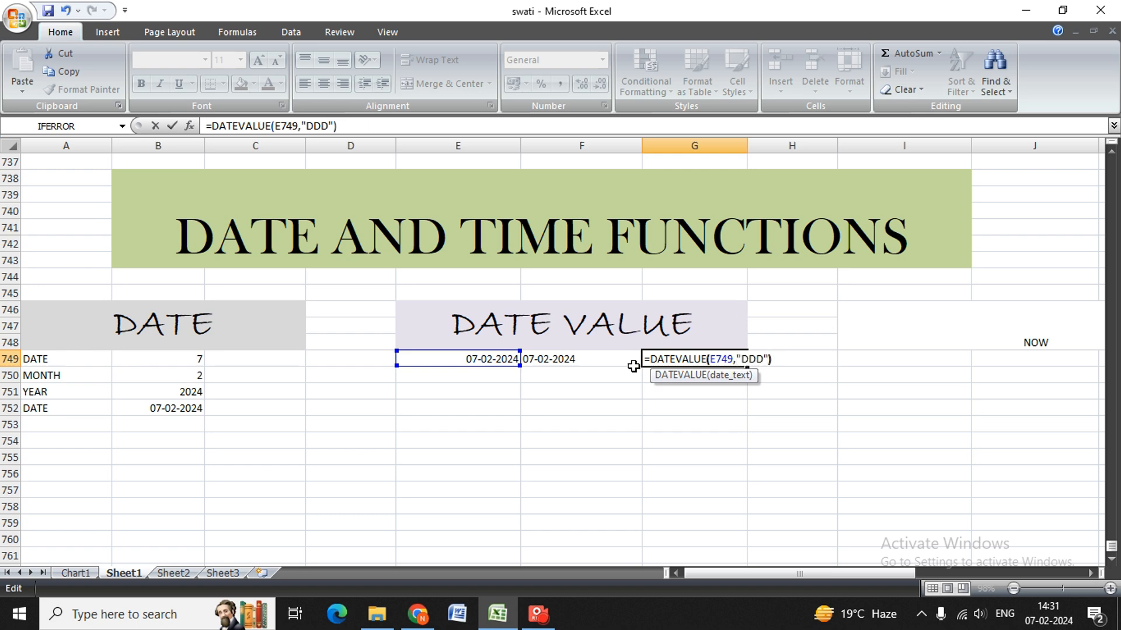
# Take the extra format argument out of the G749 formula and erase the remaining DATEVALUE entry.
pyautogui.write('0')
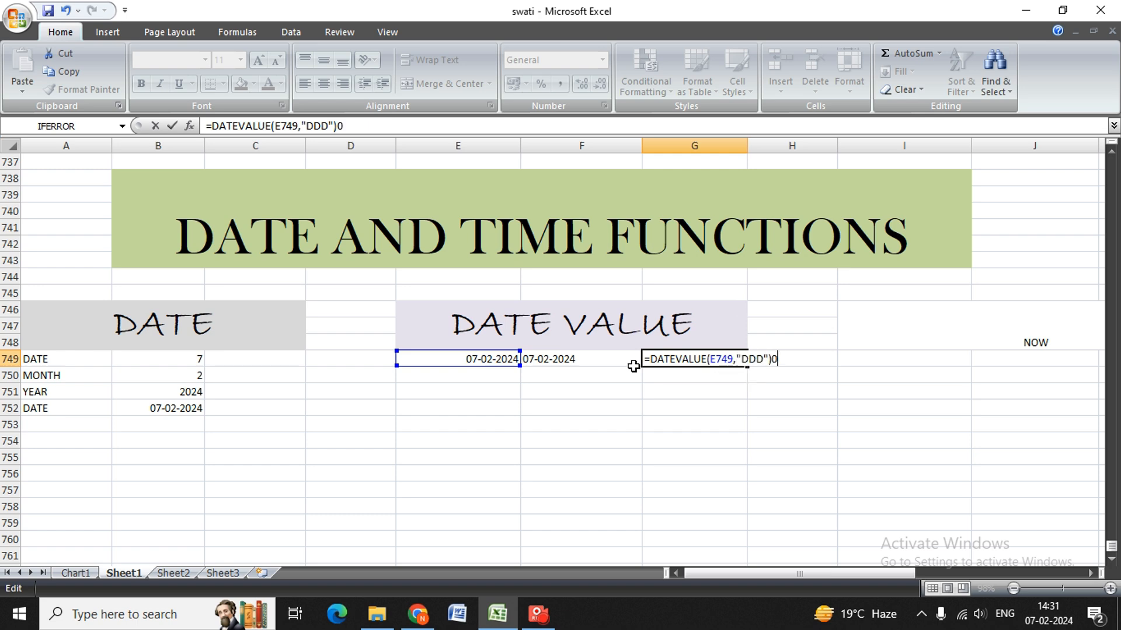
pyautogui.press('Left')
pyautogui.press('Left')
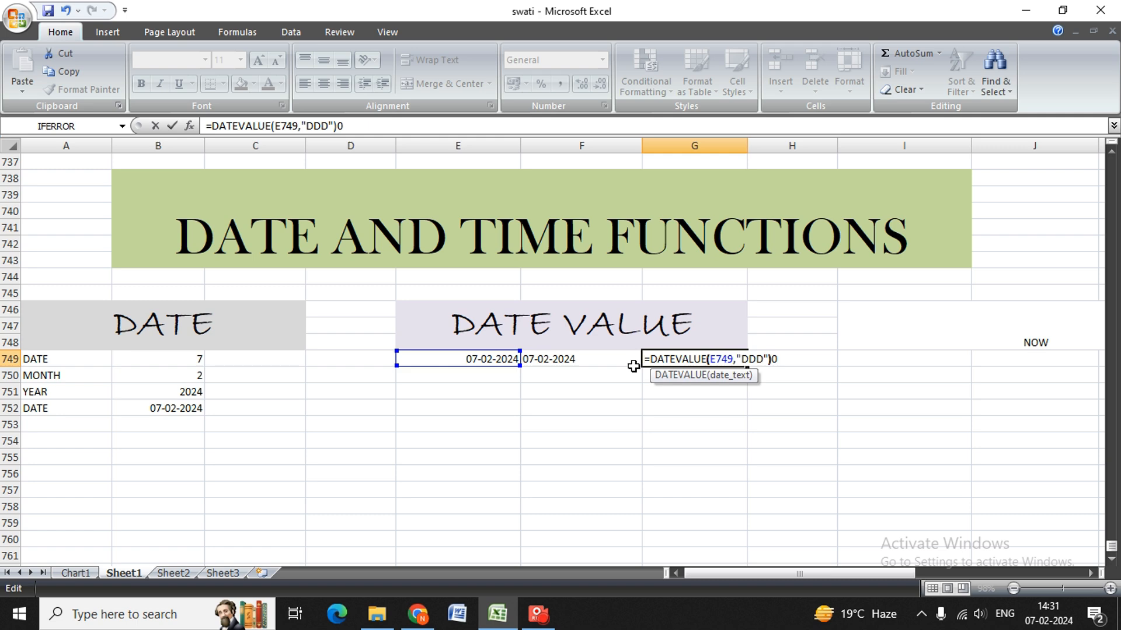
pyautogui.press('Delete')
pyautogui.press('Delete')
pyautogui.press('BackSpace')
pyautogui.write(')')
pyautogui.press('Return')
pyautogui.press('Return')
pyautogui.press('BackSpace')
pyautogui.press('BackSpace')
pyautogui.press('BackSpace')
pyautogui.press('BackSpace')
pyautogui.press('BackSpace')
pyautogui.press('BackSpace')
pyautogui.press('BackSpace')
pyautogui.press('BackSpace')
pyautogui.press('BackSpace')
pyautogui.press('BackSpace')
pyautogui.press('BackSpace')
pyautogui.press('BackSpace')
pyautogui.press('BackSpace')
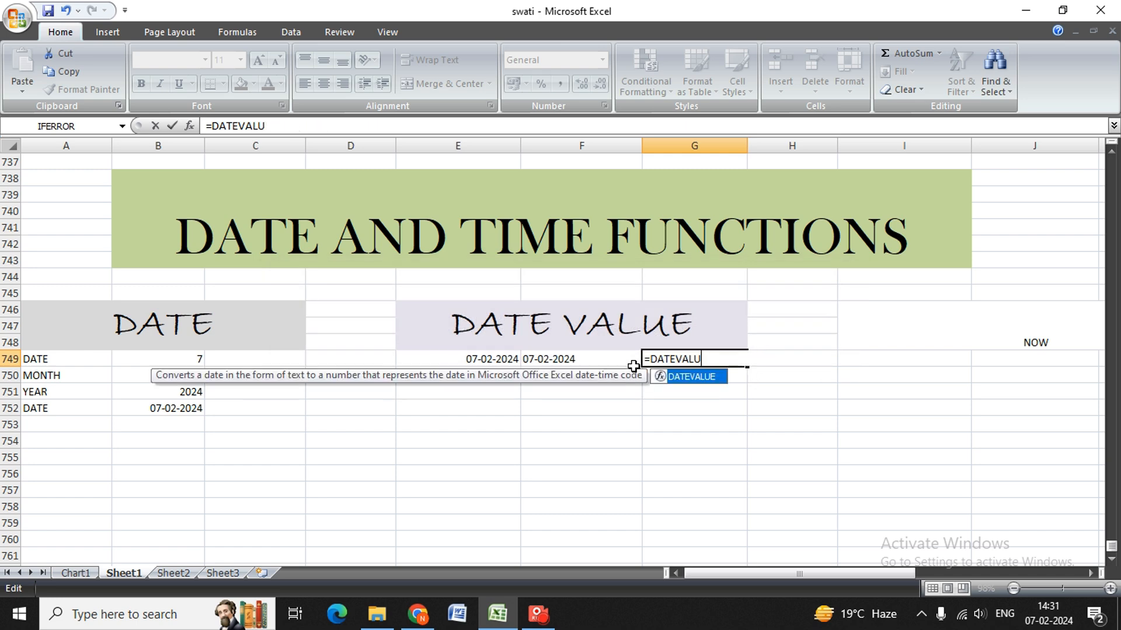
pyautogui.press('BackSpace')
pyautogui.press('BackSpace')
pyautogui.press('BackSpace')
pyautogui.press('BackSpace')
pyautogui.press('BackSpace')
pyautogui.press('BackSpace')
pyautogui.press('BackSpace')
pyautogui.press('BackSpace')
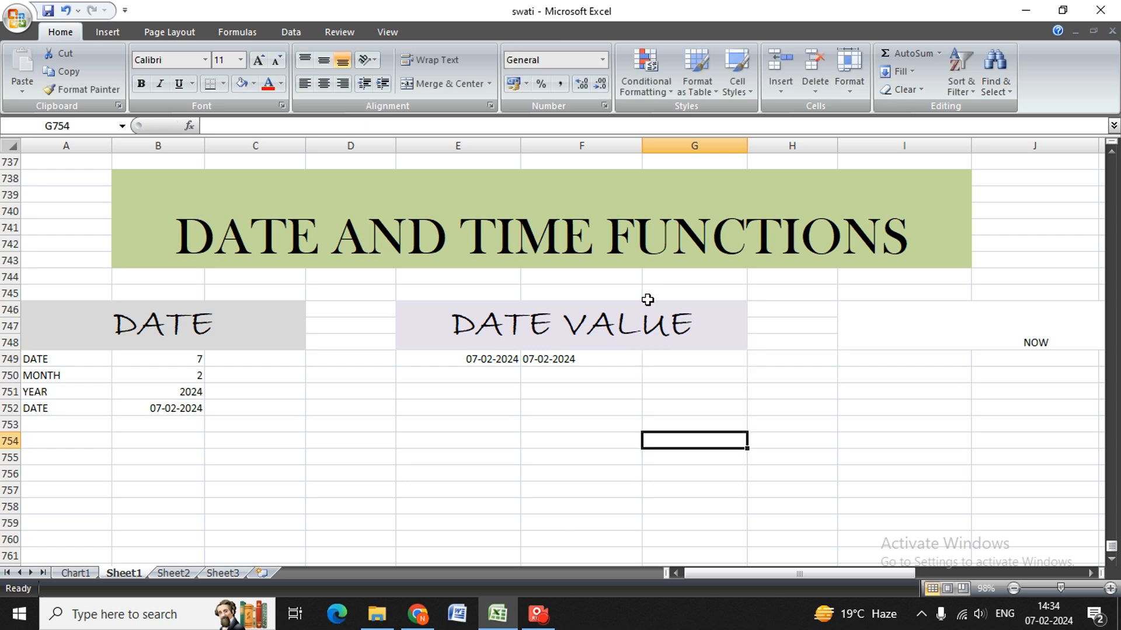
# Review the date in E749 and the TEXT formula behind the text date in F749.
pyautogui.click(575, 358)
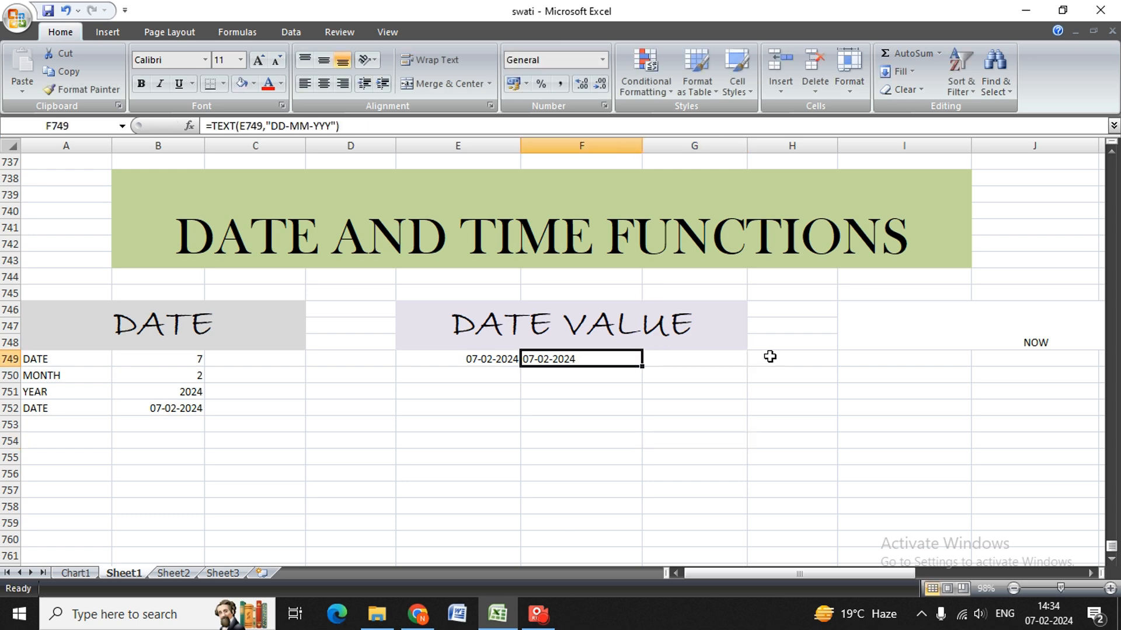
pyautogui.press('Down')
pyautogui.press('Up')
pyautogui.press('Right')
pyautogui.press('Left')
pyautogui.press('Left')
pyautogui.press('Left')
pyautogui.press('Up')
pyautogui.press('Down')
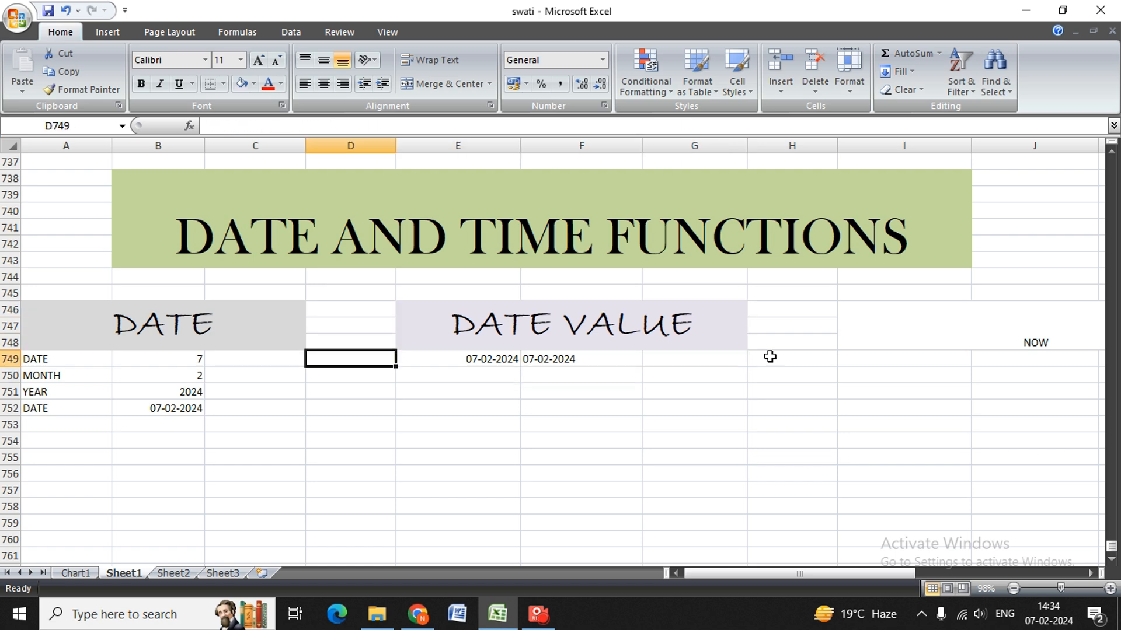
pyautogui.press('Right')
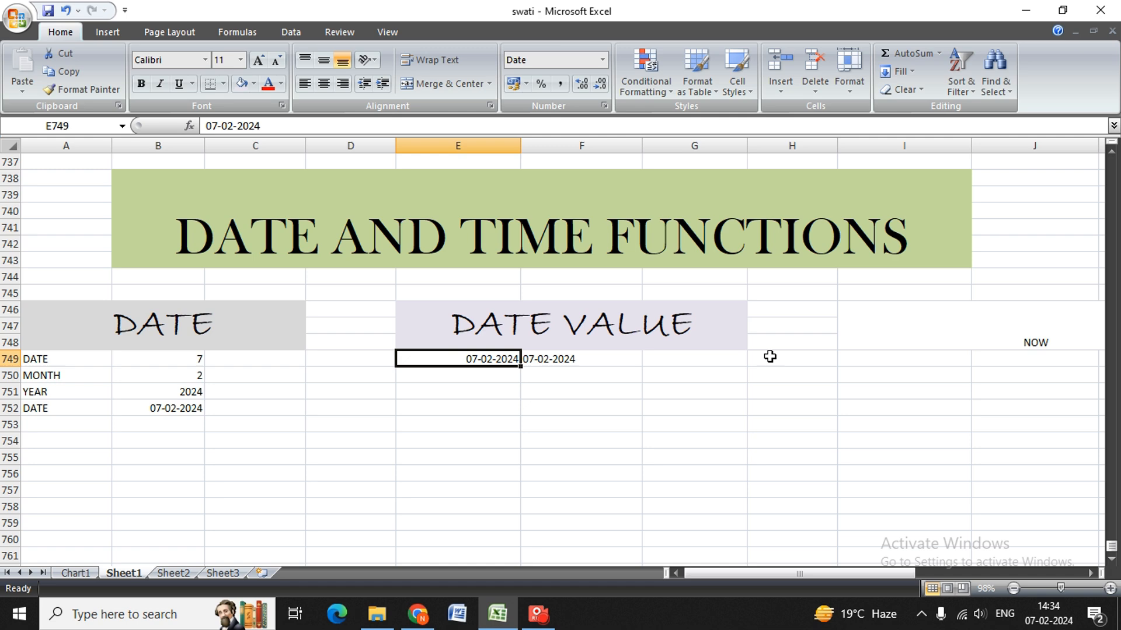
pyautogui.press('Left')
pyautogui.press('Right')
pyautogui.press('Right')
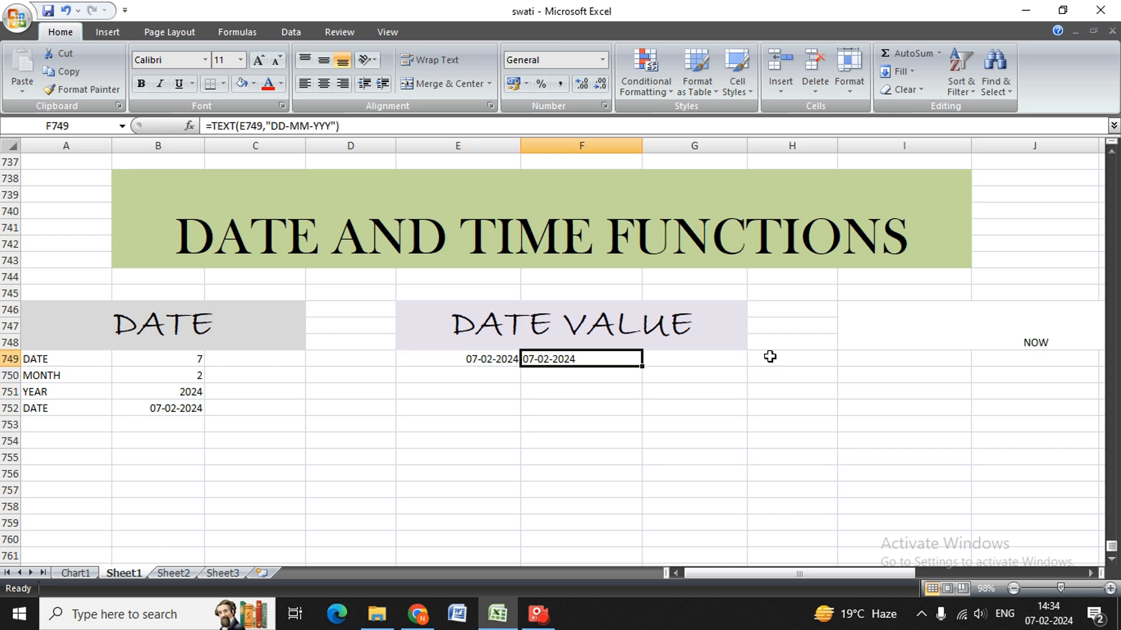
pyautogui.press('F2')
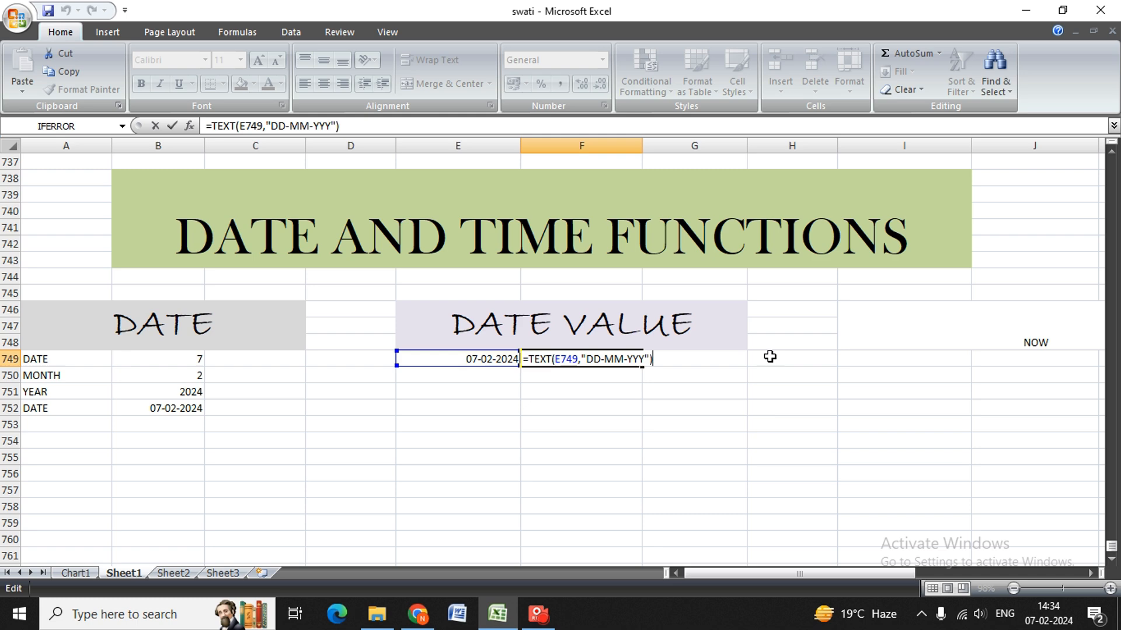
pyautogui.press('Return')
pyautogui.press('Right')
pyautogui.press('Up')
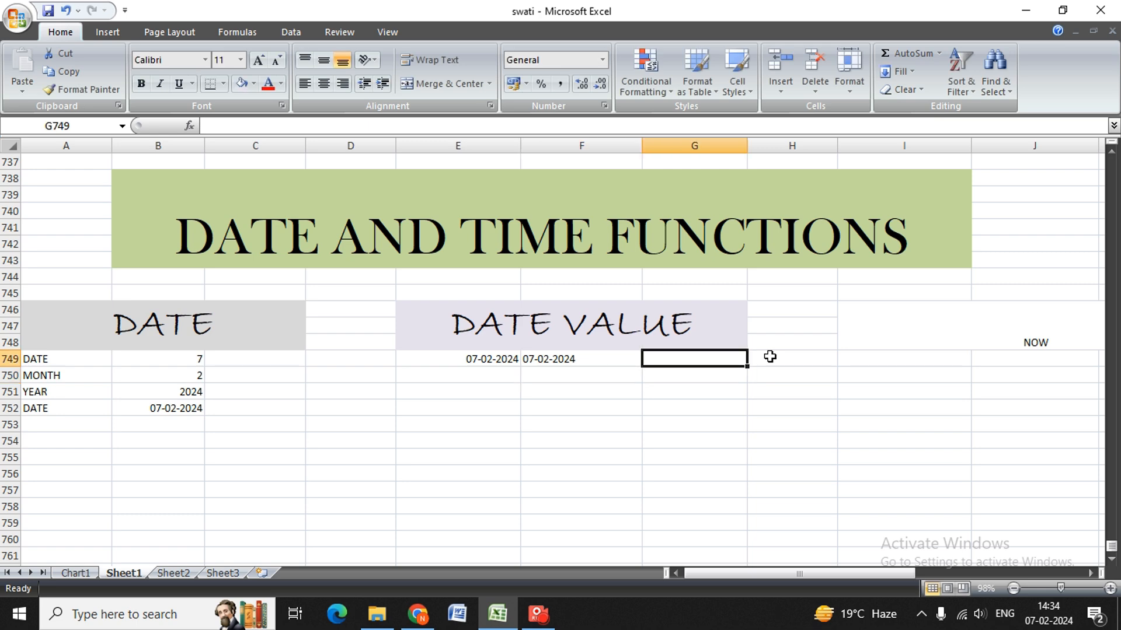
pyautogui.write('=')
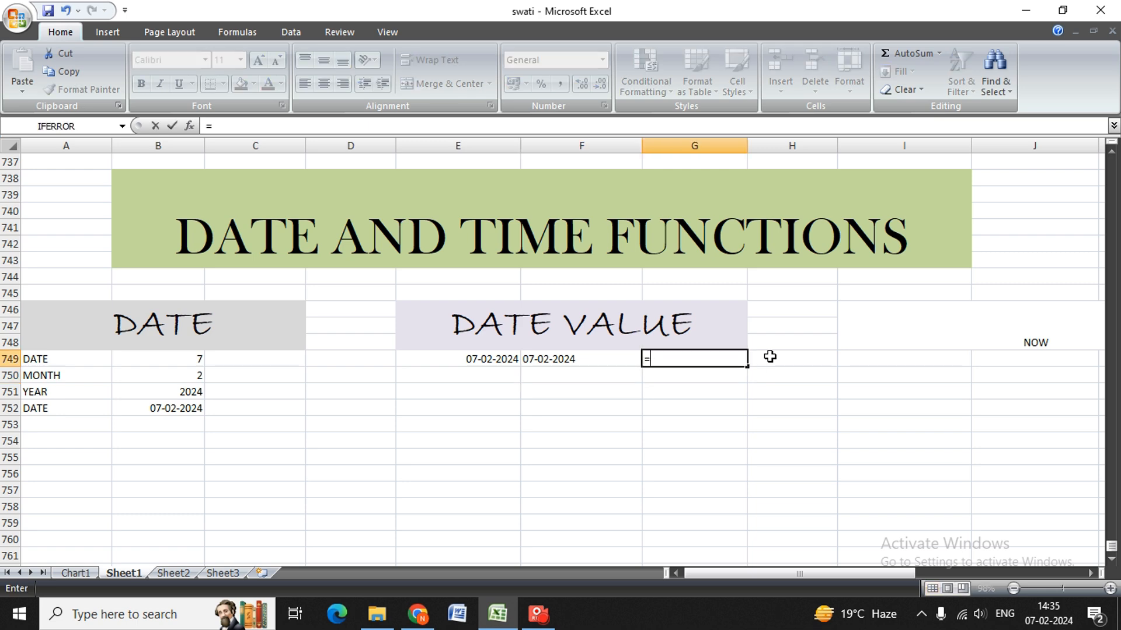
pyautogui.write('DATE(')
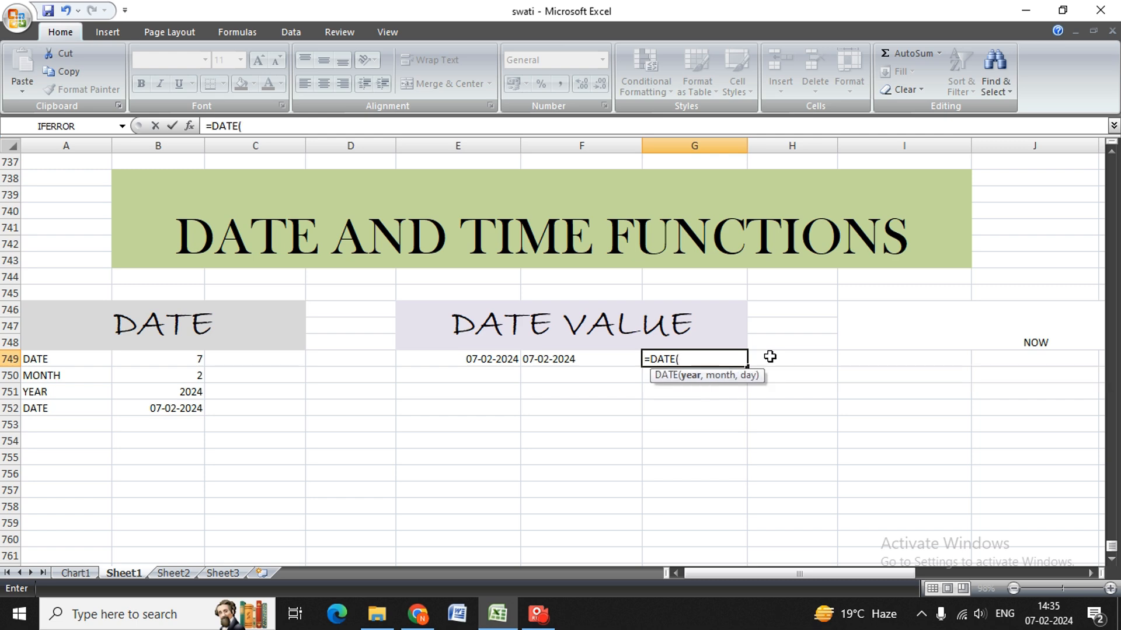
pyautogui.press('BackSpace')
pyautogui.click(770, 356)
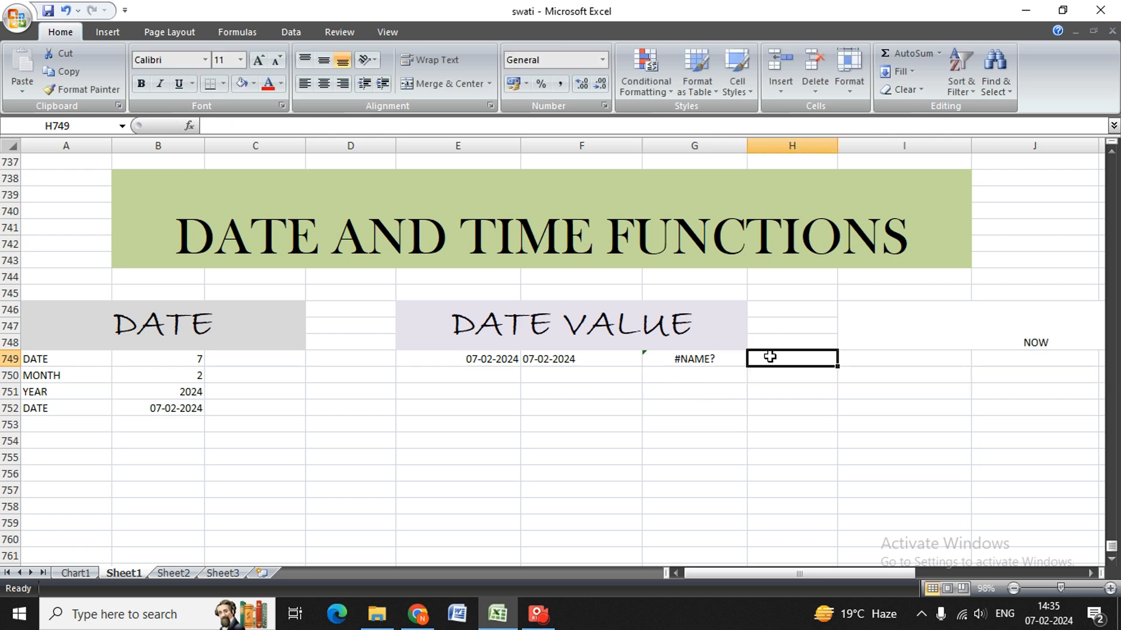
pyautogui.press('Left')
pyautogui.press('Left')
pyautogui.press('Right')
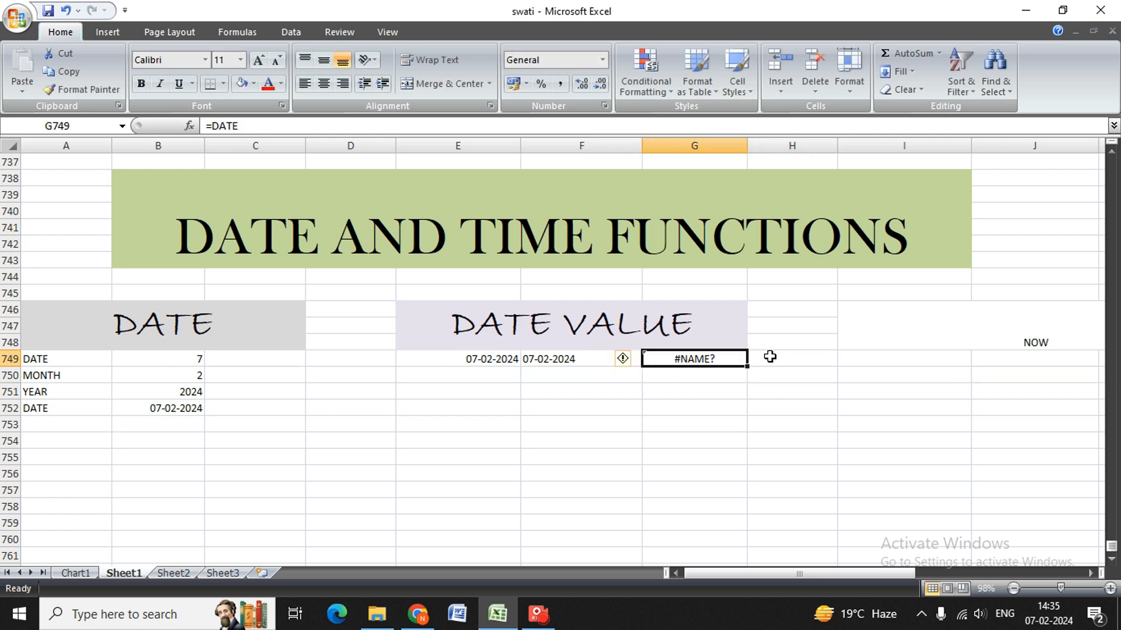
pyautogui.press('BackSpace')
# Enter the formula =DATEVALUE(F749) in G749 to convert the text date to its serial number.
pyautogui.write('=D')
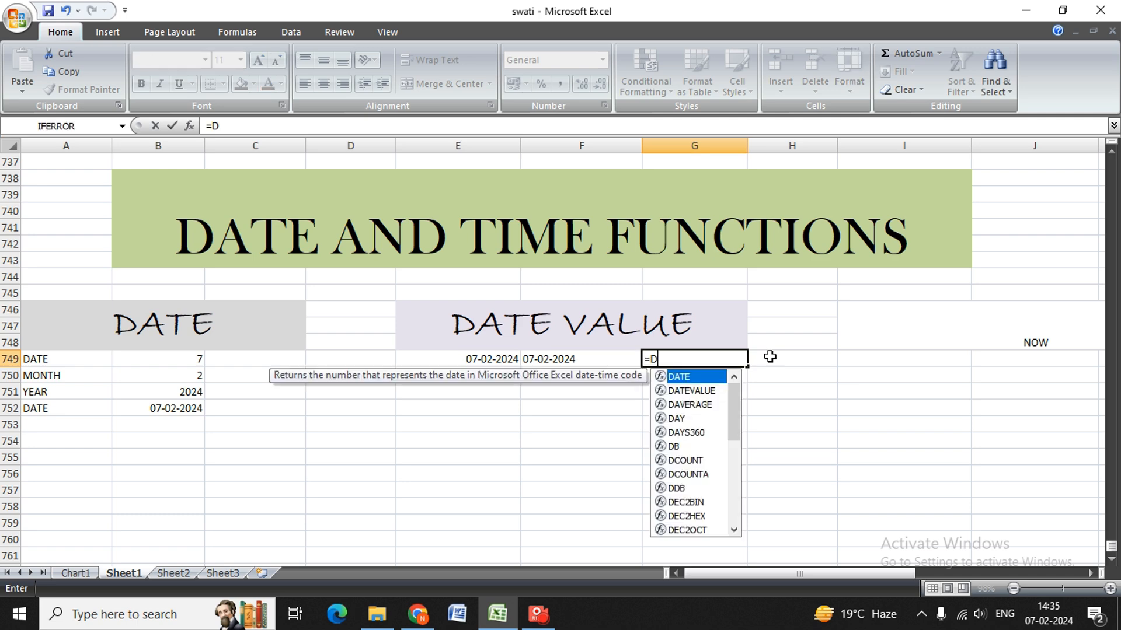
pyautogui.press('Down')
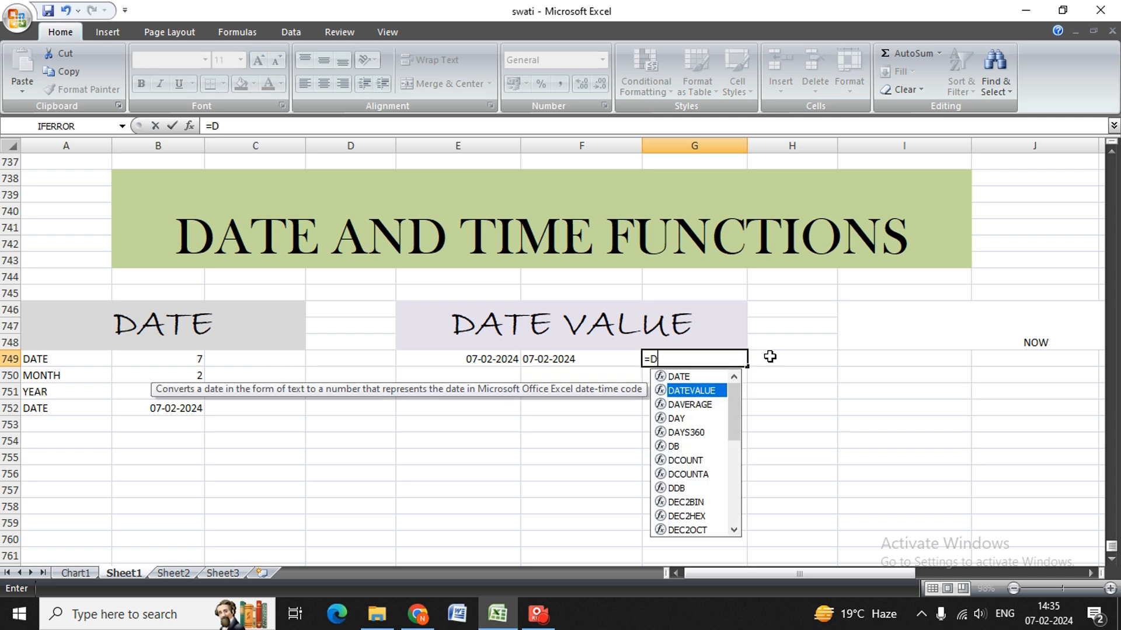
pyautogui.press('Tab')
pyautogui.press('Left')
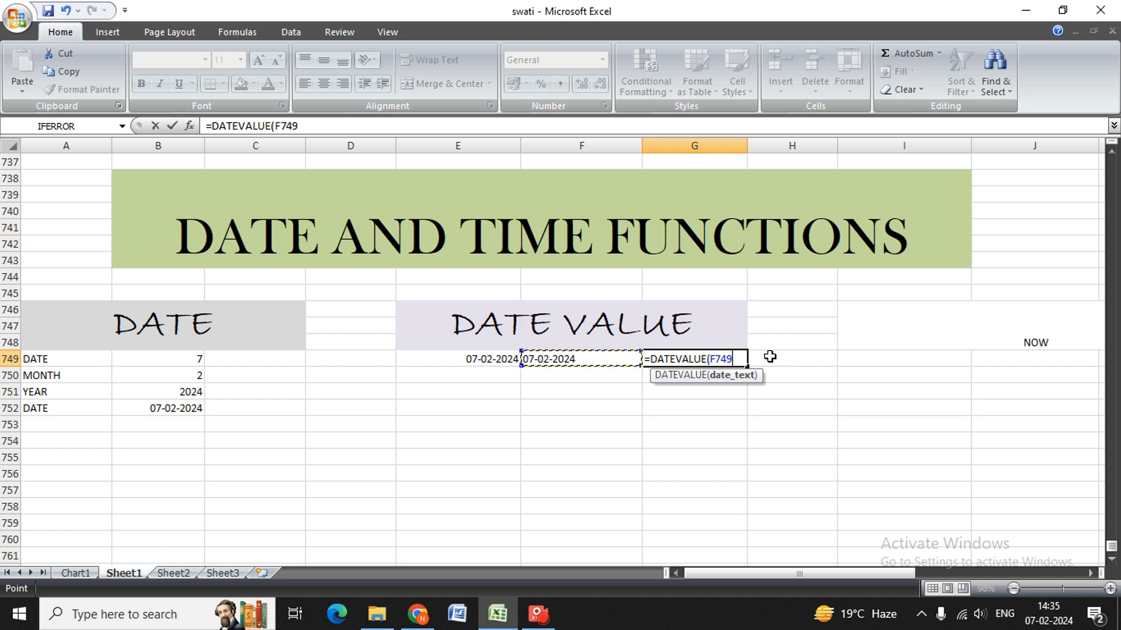
pyautogui.write(')')
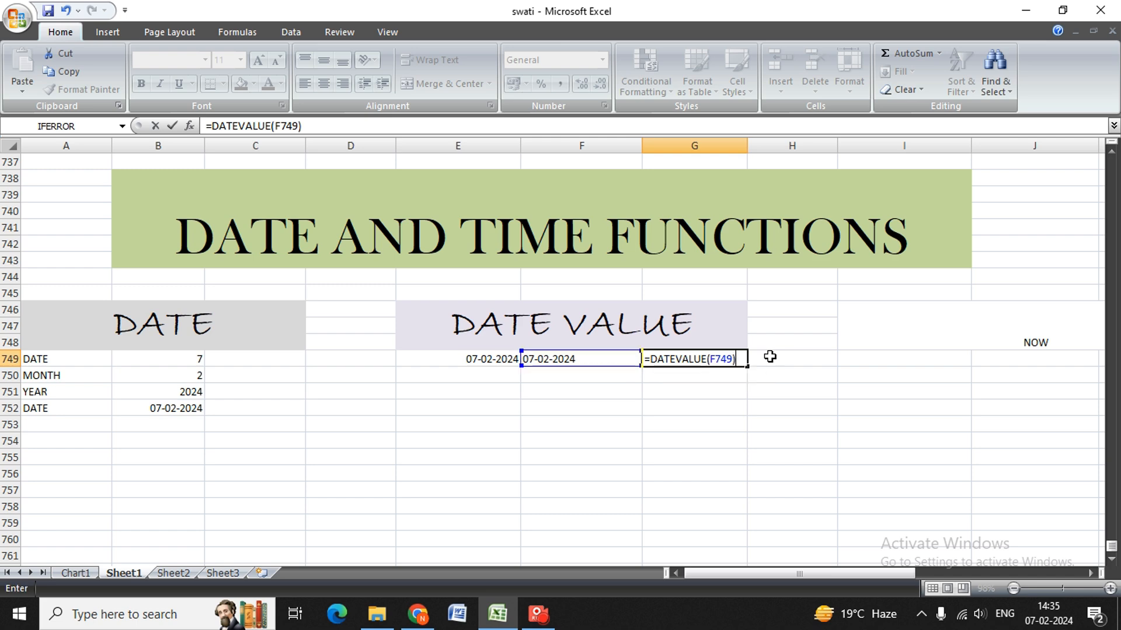
pyautogui.press('Return')
pyautogui.press('Up')
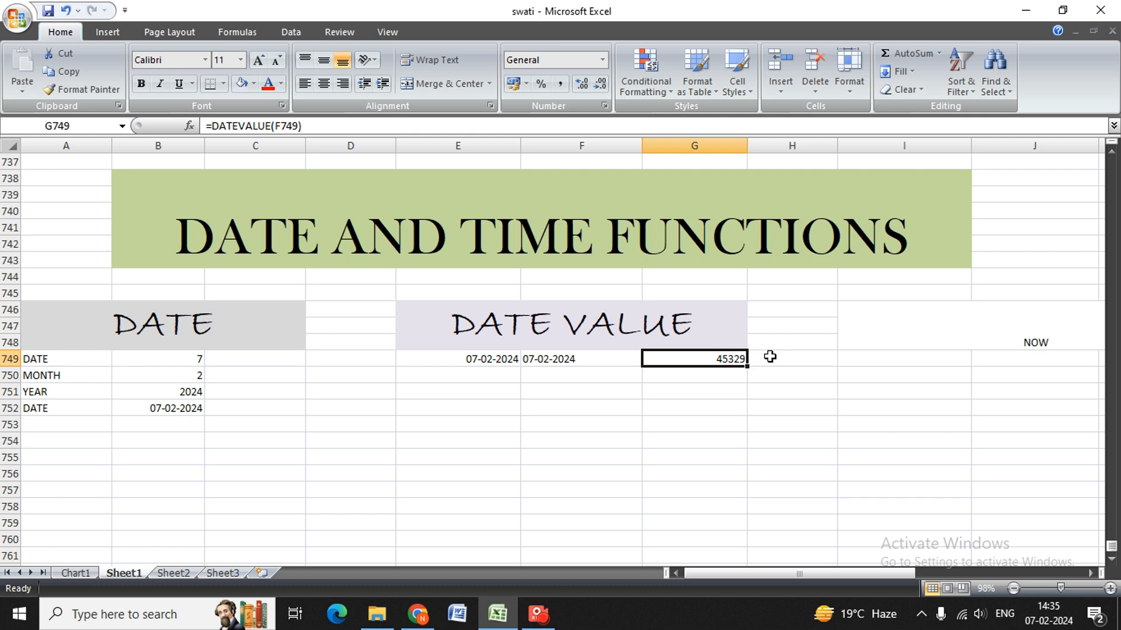
# Try the formula =DATEVALUE(E749) in E750, directly on the real date.
pyautogui.press('Left')
pyautogui.press('Down')
pyautogui.press('Left')
pyautogui.press('Up')
pyautogui.press('Down')
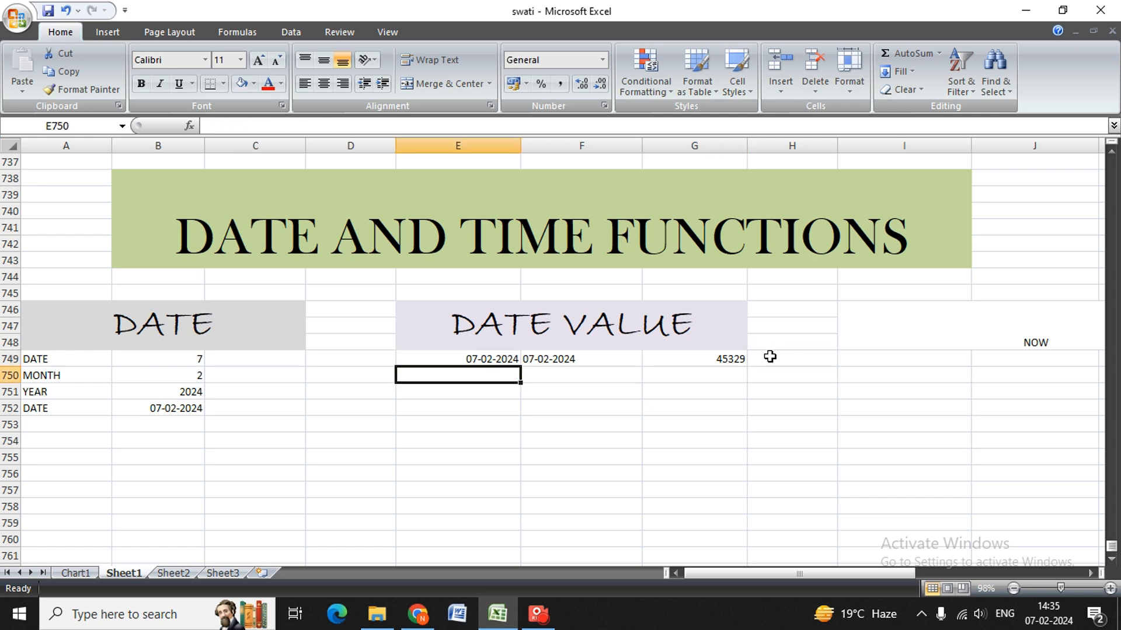
pyautogui.write('=DATE')
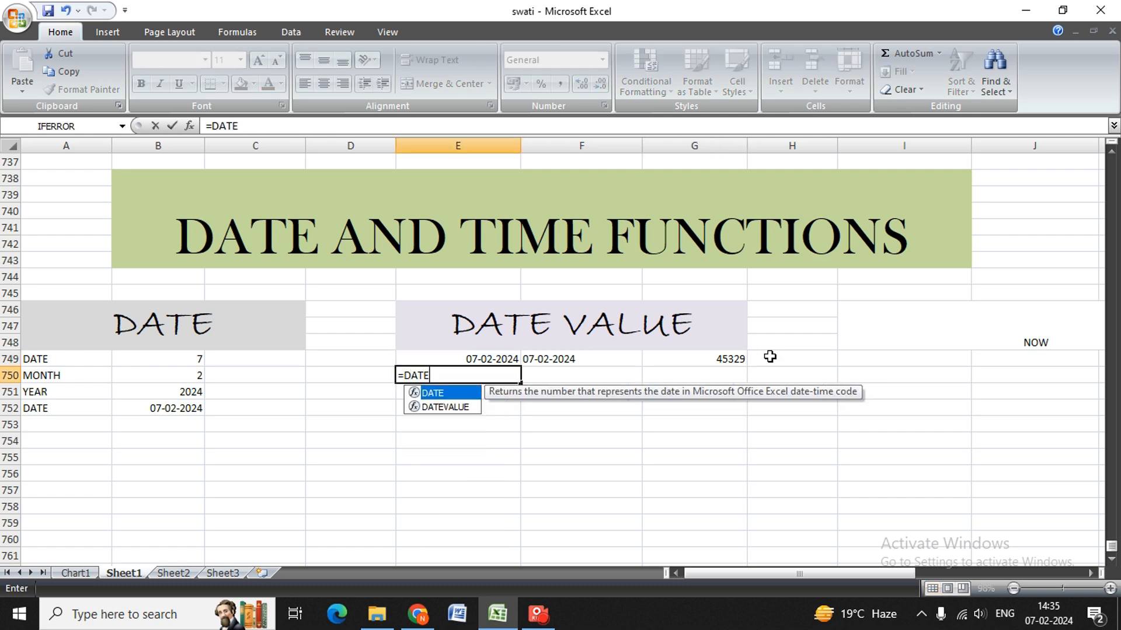
pyautogui.press('Down')
pyautogui.press('Tab')
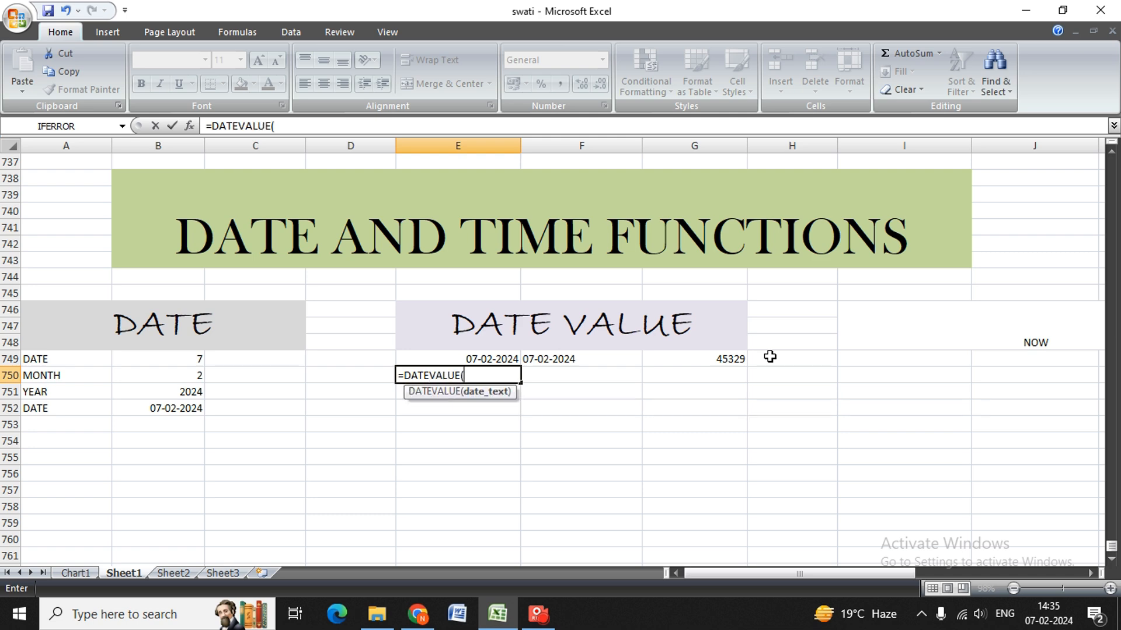
pyautogui.press('Up')
pyautogui.write(')')
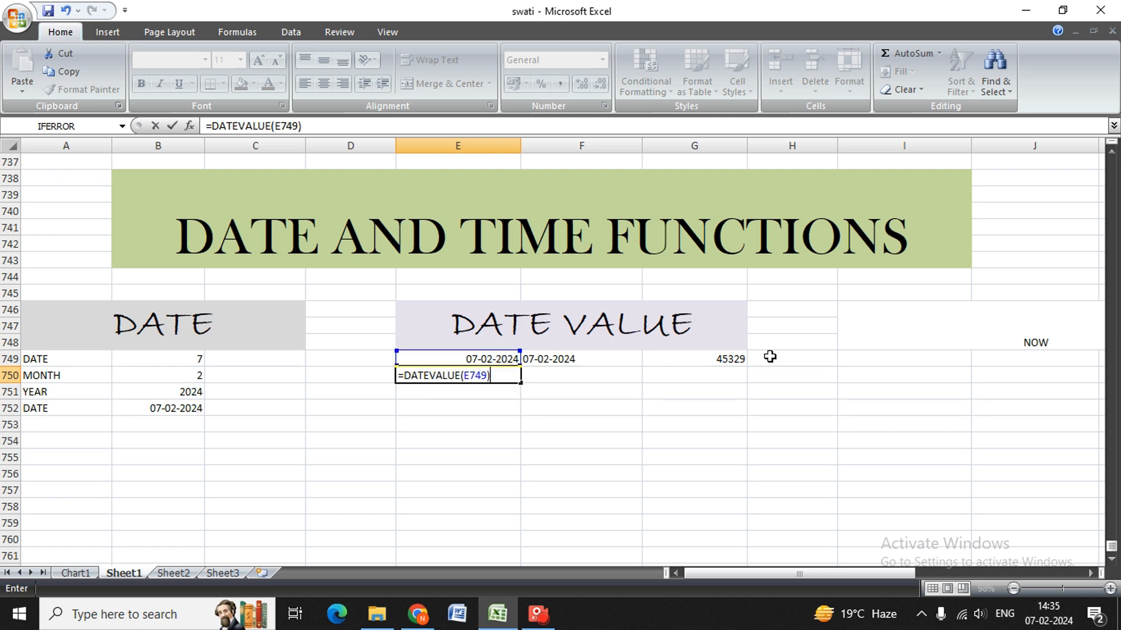
pyautogui.press('Return')
pyautogui.press('Up')
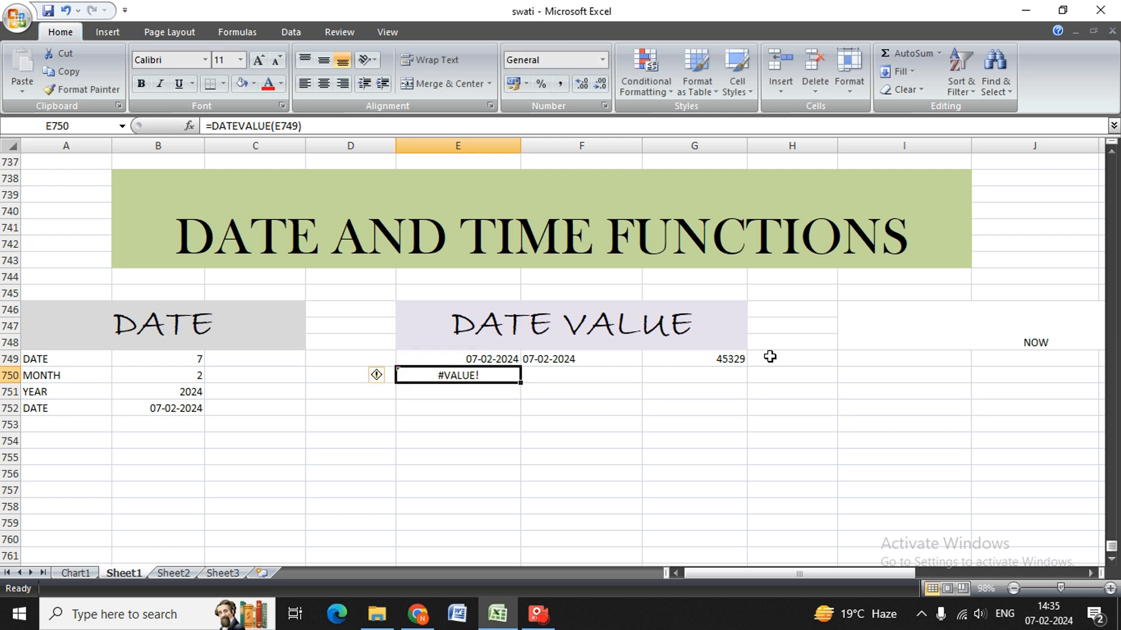
# Compare the DATEVALUE formulas in E750 and G749 with their source cells, and erase the E750 formula.
pyautogui.press('Up')
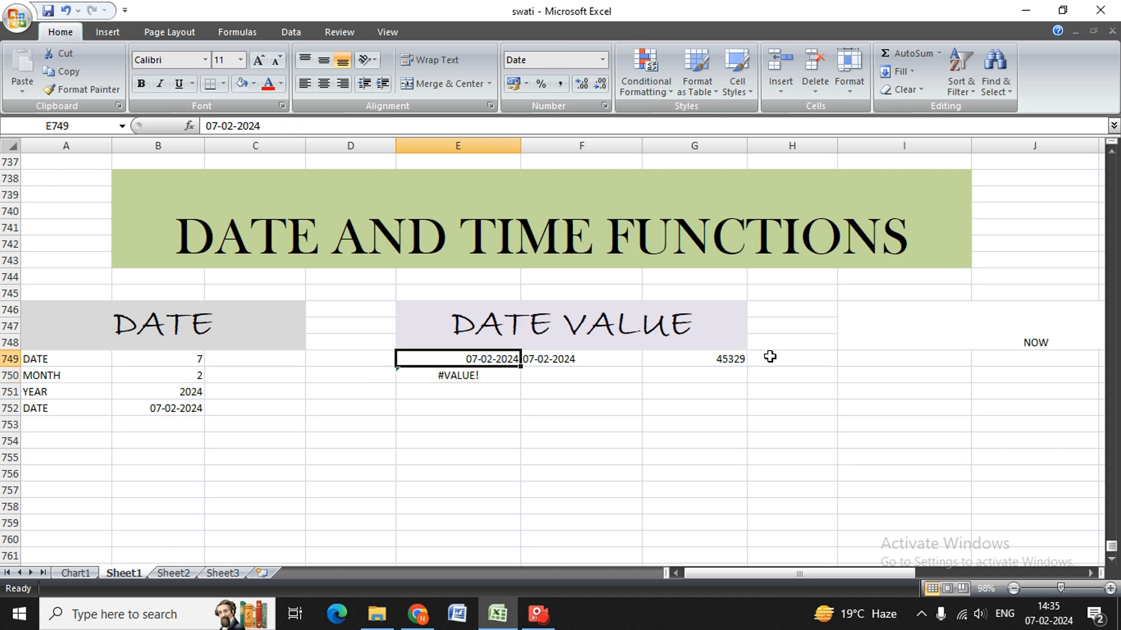
pyautogui.press('Down')
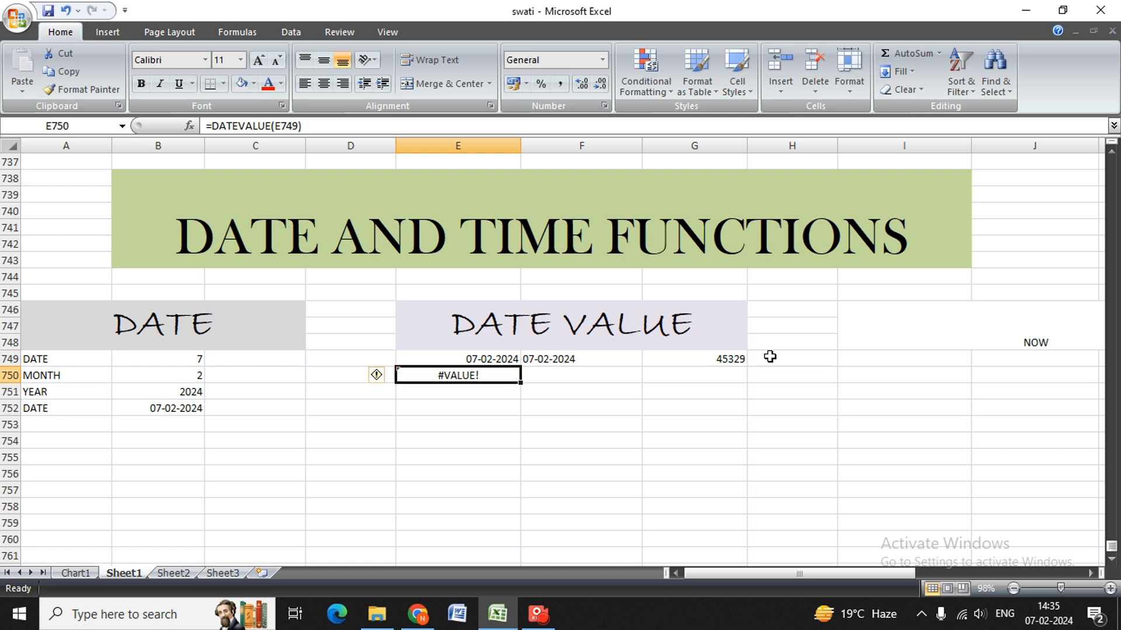
pyautogui.press('Up')
pyautogui.press('Right')
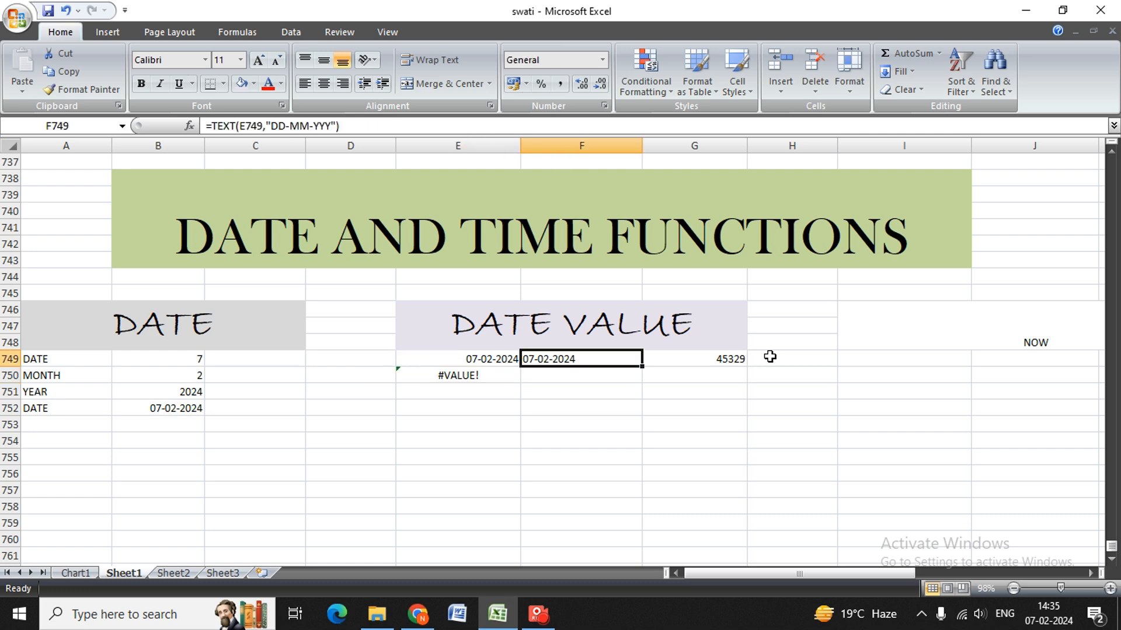
pyautogui.press('Right')
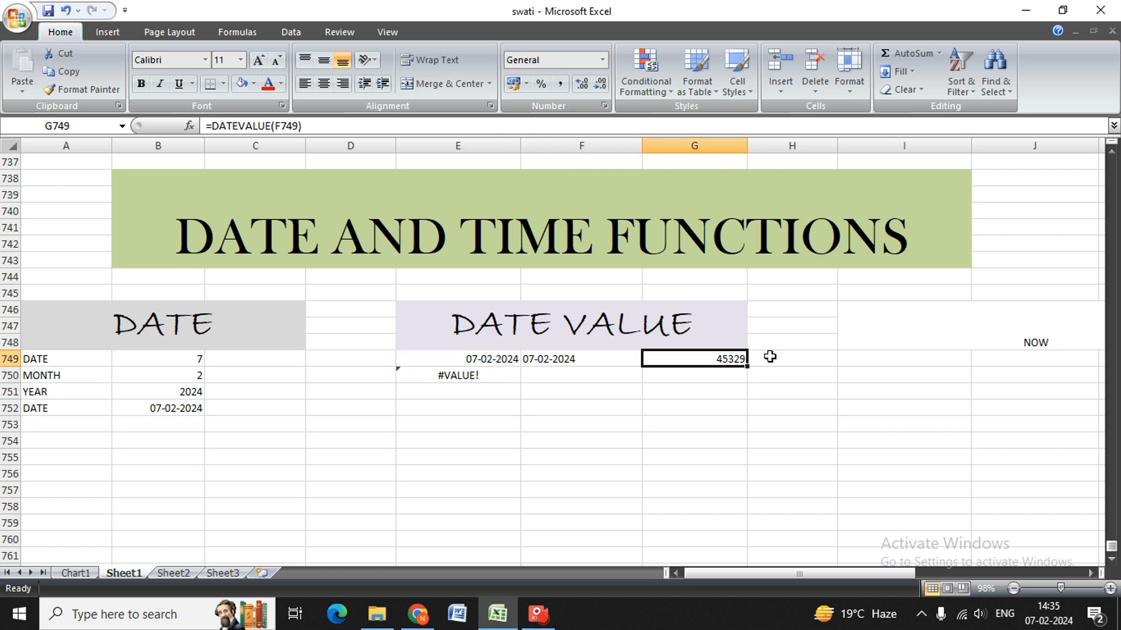
pyautogui.press('Left')
pyautogui.press('Left')
pyautogui.press('Down')
pyautogui.press('BackSpace')
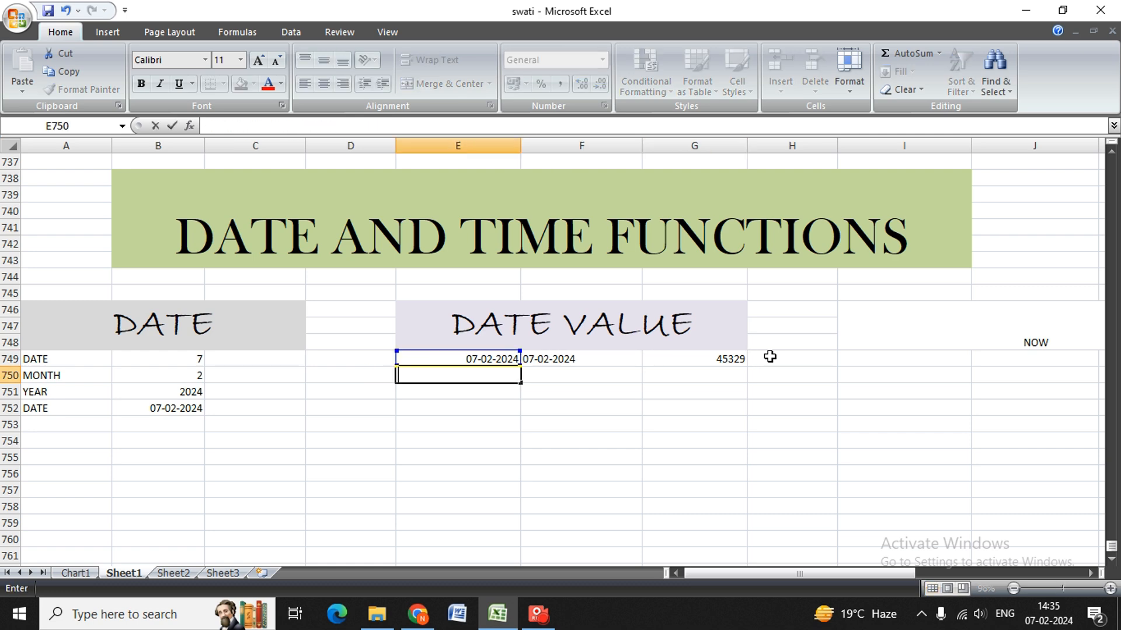
# Fill the merged NOW heading in I746 with the light grey theme color.
pyautogui.press('Return')
pyautogui.press('Down')
pyautogui.press('Left')
pyautogui.press('Up')
pyautogui.press('Right')
pyautogui.press('Right')
pyautogui.press('Up')
pyautogui.press('Right')
pyautogui.press('Up')
pyautogui.press('Right')
pyautogui.press('Right')
pyautogui.press('Right')
pyautogui.press('Right')
pyautogui.press('Right')
pyautogui.press('Up')
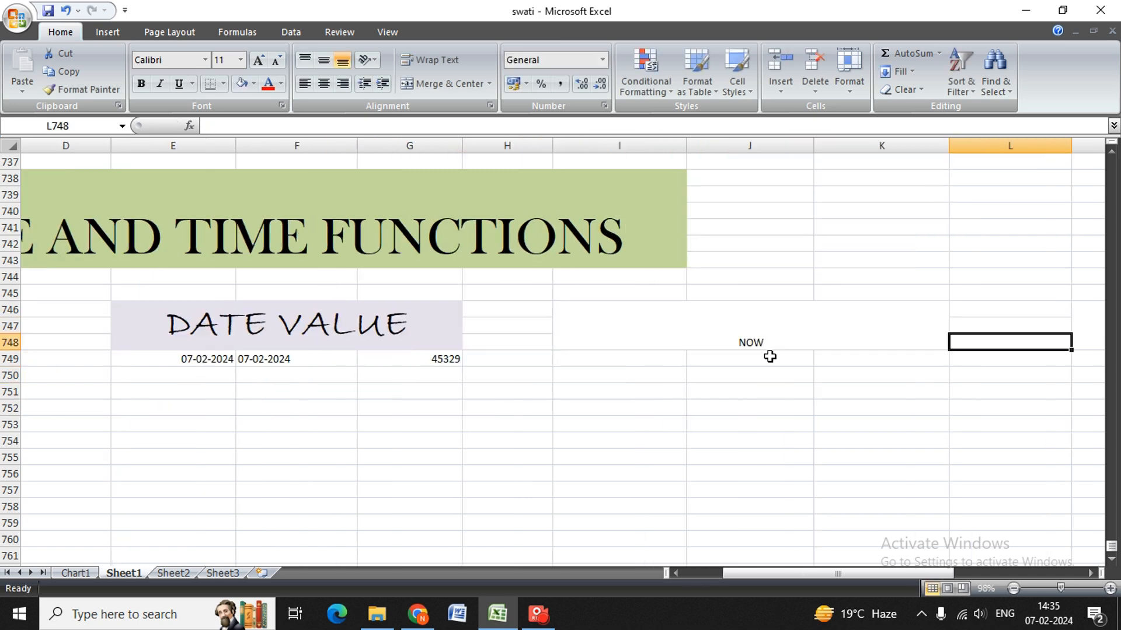
pyautogui.press('Left')
pyautogui.press('alt')
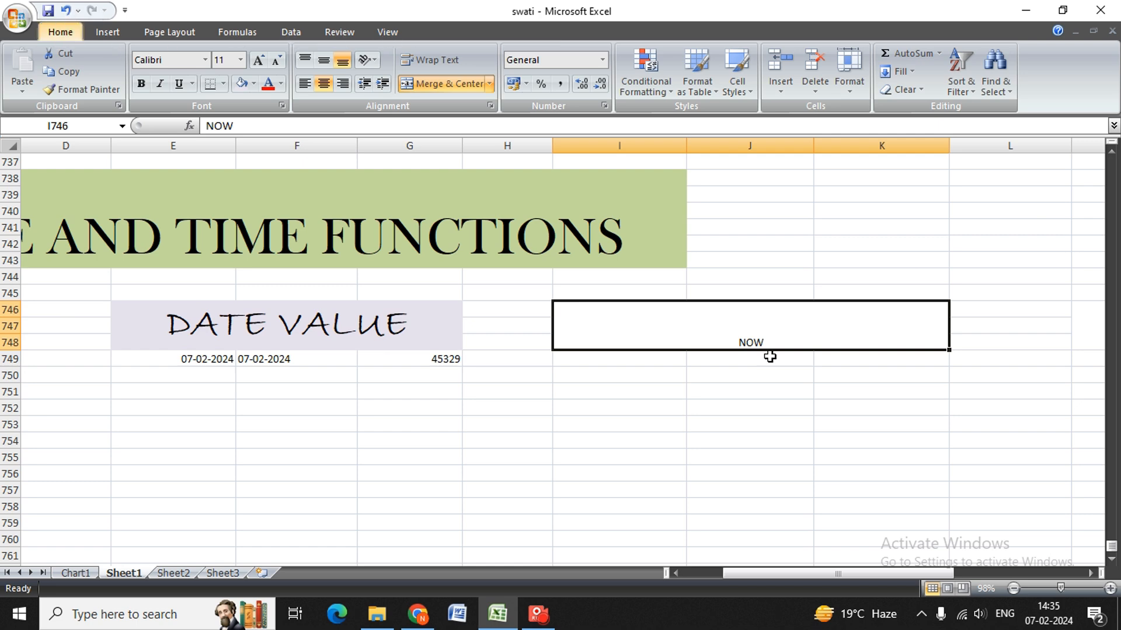
pyautogui.press('h')
pyautogui.press('h')
pyautogui.press('Down')
pyautogui.press('Down')
pyautogui.press('Right')
pyautogui.press('Right')
pyautogui.press('Down')
pyautogui.press('Left')
pyautogui.press('Left')
pyautogui.press('Up')
pyautogui.press('Up')
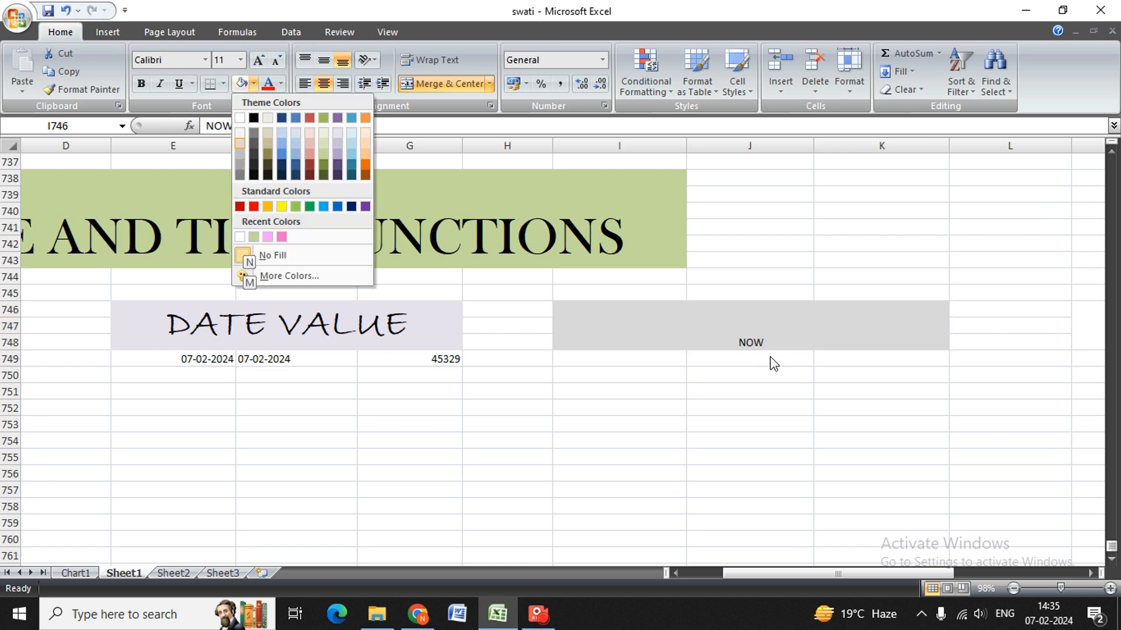
pyautogui.press('Return')
# Set the font size of the NOW heading to 36.
pyautogui.press('alt')
pyautogui.press('h')
pyautogui.press('f')
pyautogui.press('s')
pyautogui.press('Down')
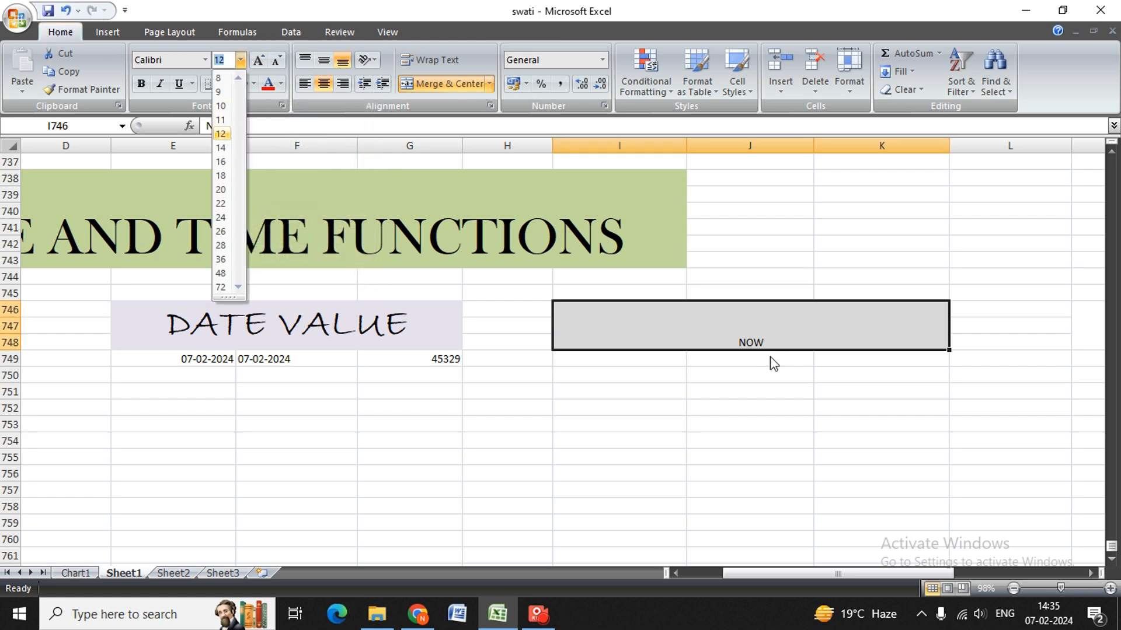
pyautogui.press('Down')
pyautogui.press('Down')
pyautogui.press('Down')
pyautogui.press('Down')
pyautogui.press('Down')
pyautogui.press('Down')
pyautogui.press('Down')
pyautogui.press('Down')
pyautogui.press('Down')
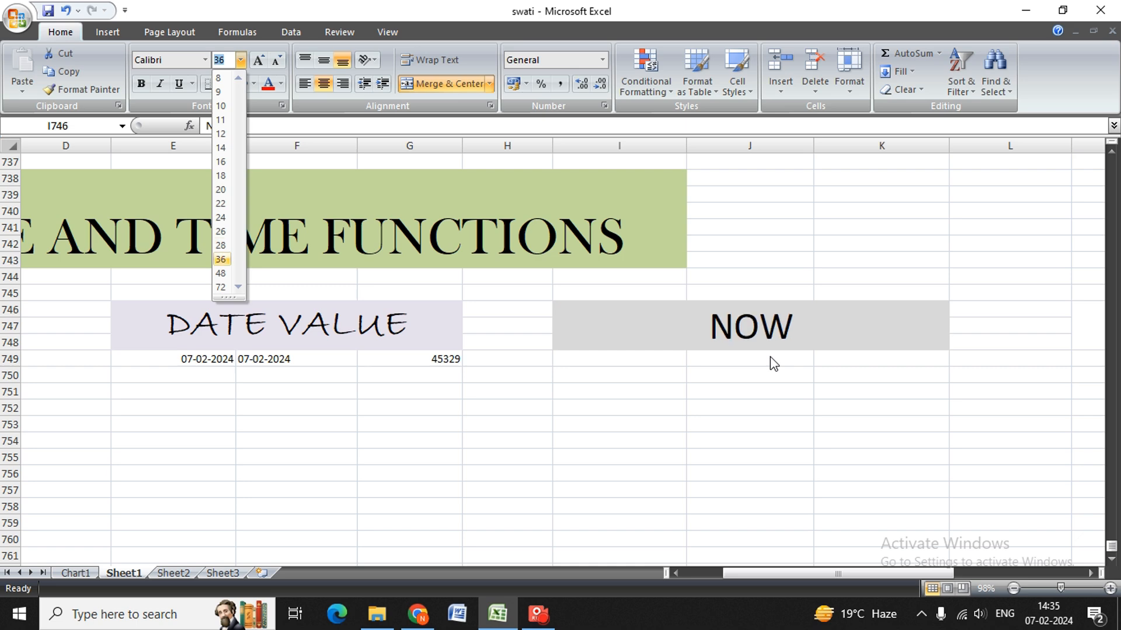
pyautogui.press('Return')
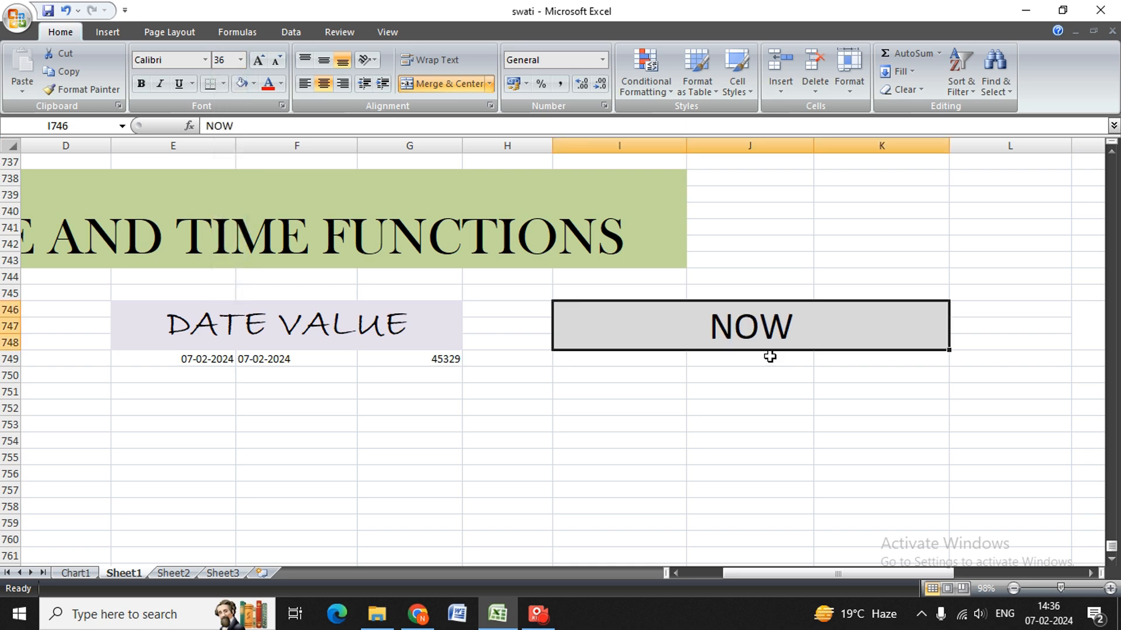
# Change the NOW heading's font to Bradley Hand ITC.
pyautogui.press('alt')
pyautogui.press('h')
pyautogui.press('f')
pyautogui.press('f')
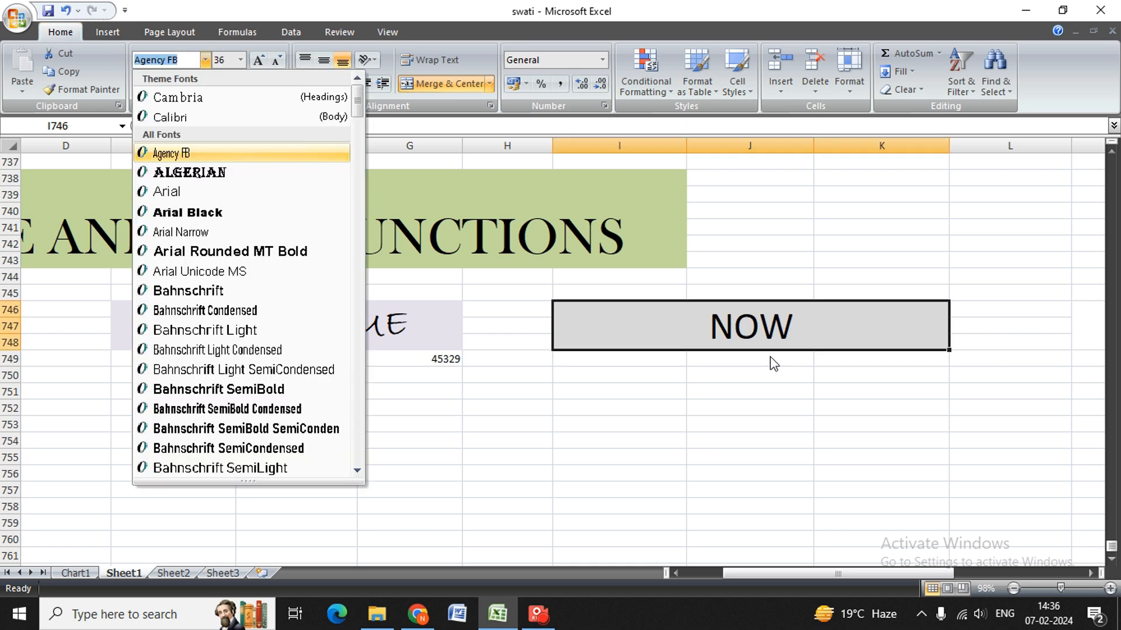
pyautogui.press('Down')
pyautogui.press('Down')
pyautogui.press('Down')
pyautogui.press('Down')
pyautogui.press('Down')
pyautogui.press('Down')
pyautogui.press('Down')
pyautogui.press('Down')
pyautogui.press('Down')
pyautogui.press('Down')
pyautogui.press('Down')
pyautogui.press('Down')
pyautogui.press('Down')
pyautogui.press('Down')
pyautogui.press('Down')
pyautogui.press('Down')
pyautogui.press('Down')
pyautogui.press('Down')
pyautogui.press('Down')
pyautogui.press('Down')
pyautogui.press('Down')
pyautogui.press('Down')
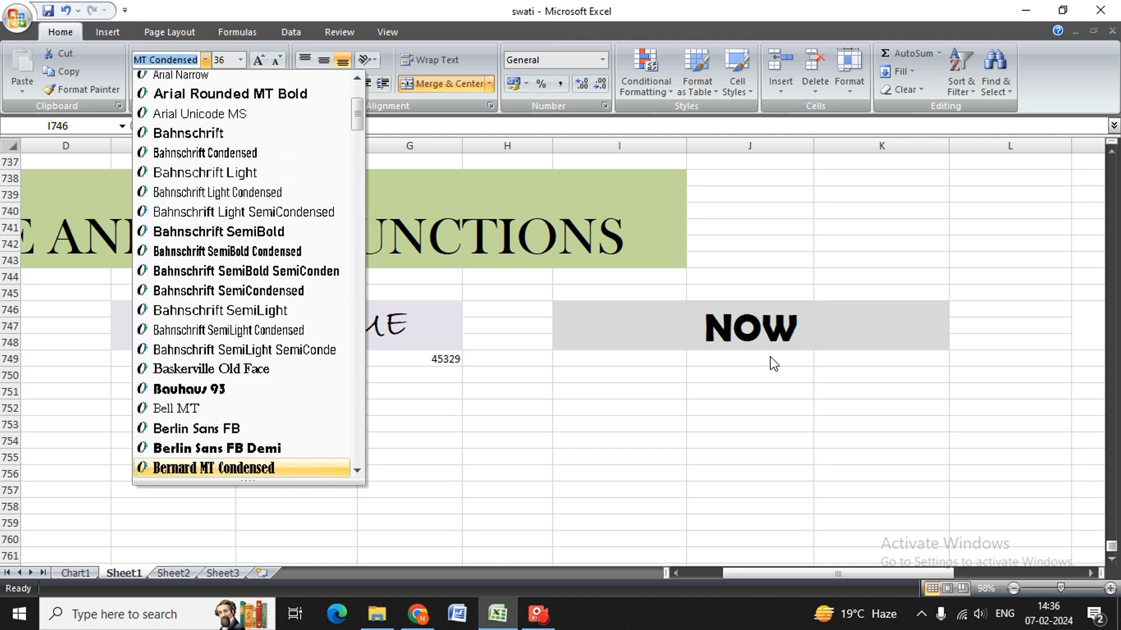
pyautogui.press('Down')
pyautogui.press('Down')
pyautogui.press('Down')
pyautogui.press('Down')
pyautogui.press('Down')
pyautogui.press('Down')
pyautogui.press('Down')
pyautogui.press('Down')
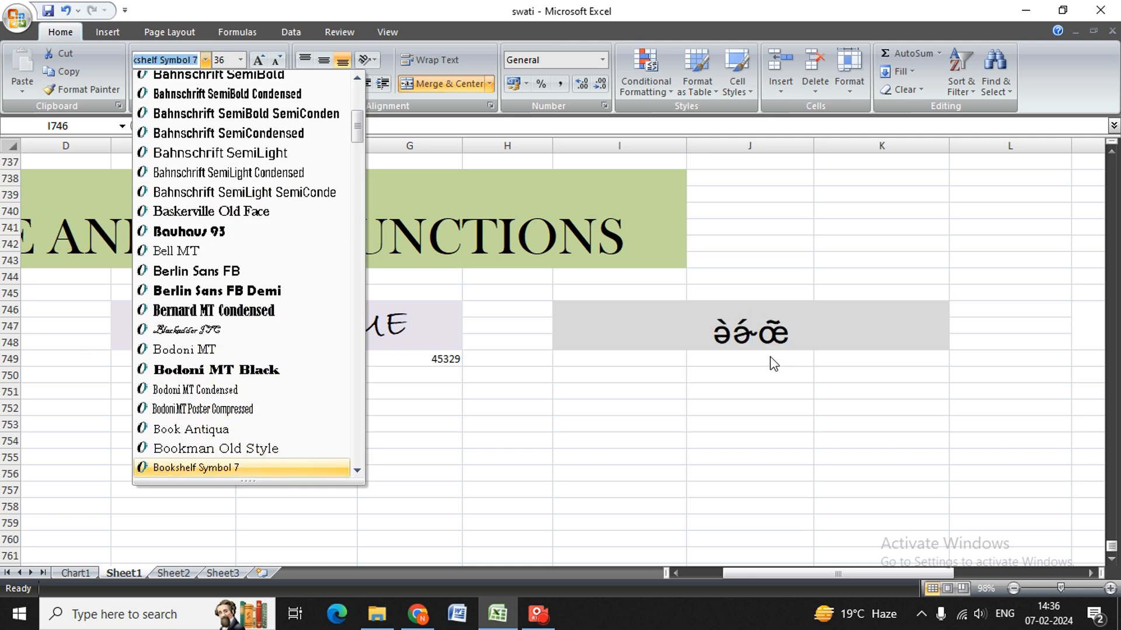
pyautogui.press('Up')
pyautogui.press('Return')
# Make the NOW heading bold, keeping its text intact.
pyautogui.press('alt')
pyautogui.press('Escape')
pyautogui.write('1')
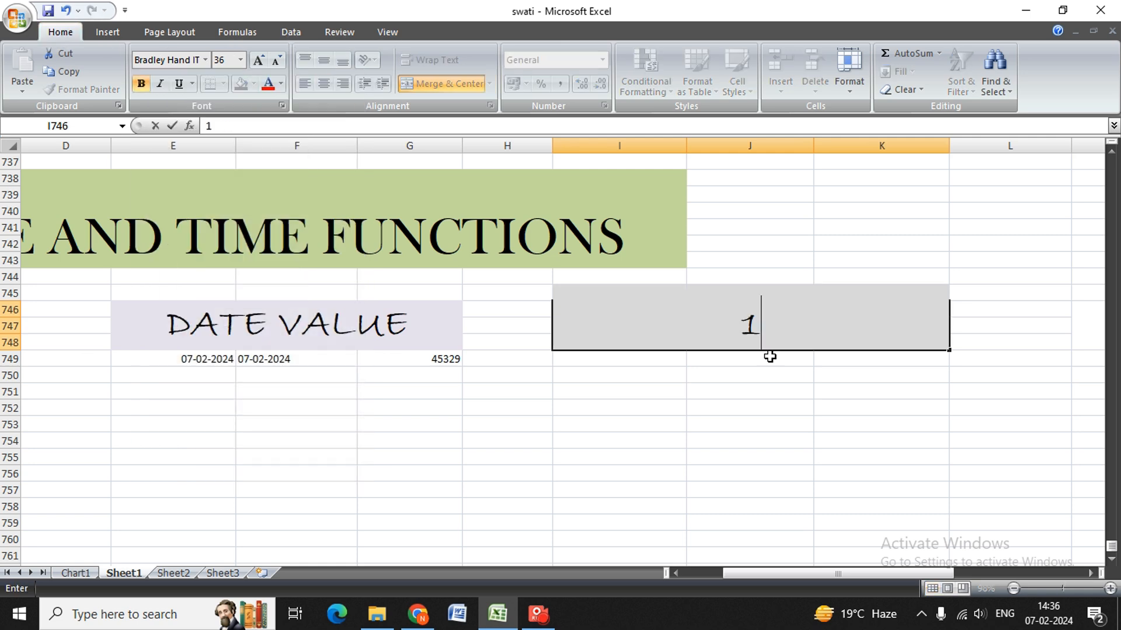
pyautogui.press('Escape')
pyautogui.hotkey('ctrl', 'b')
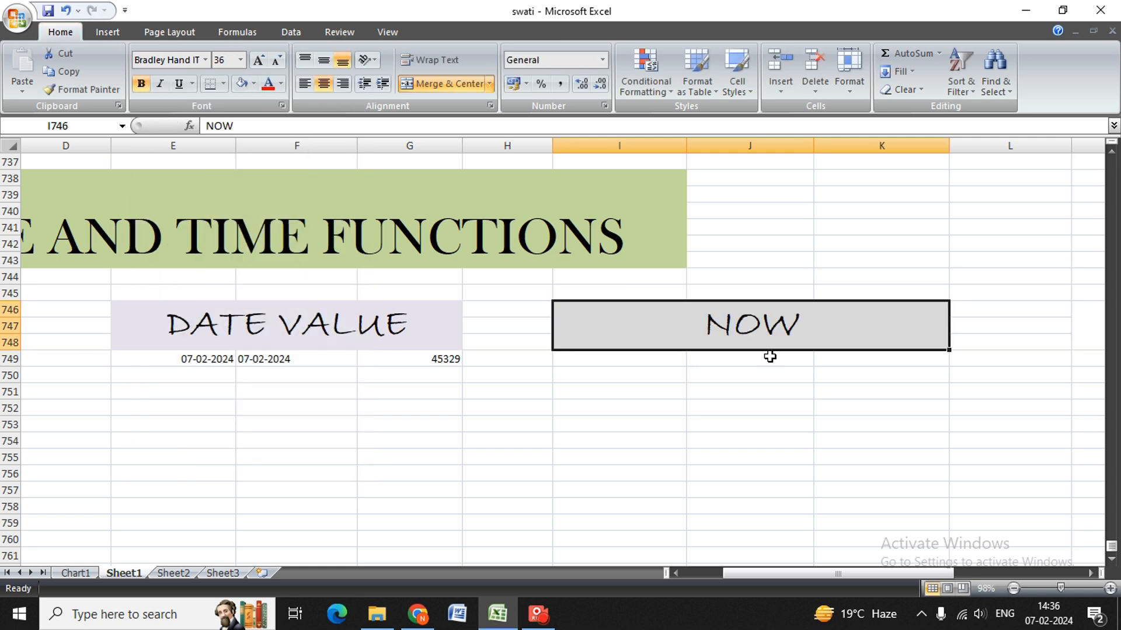
# Enter the formula =NOW() in J749 under the NOW heading.
pyautogui.press('Down')
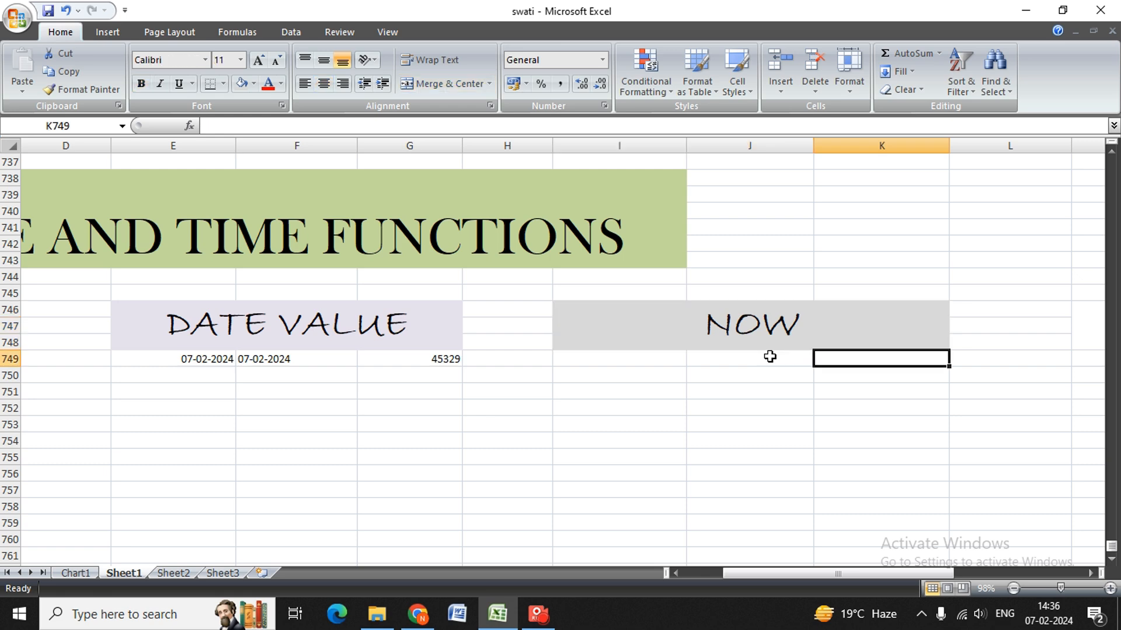
pyautogui.press('Down')
pyautogui.press('Left')
pyautogui.press('Up')
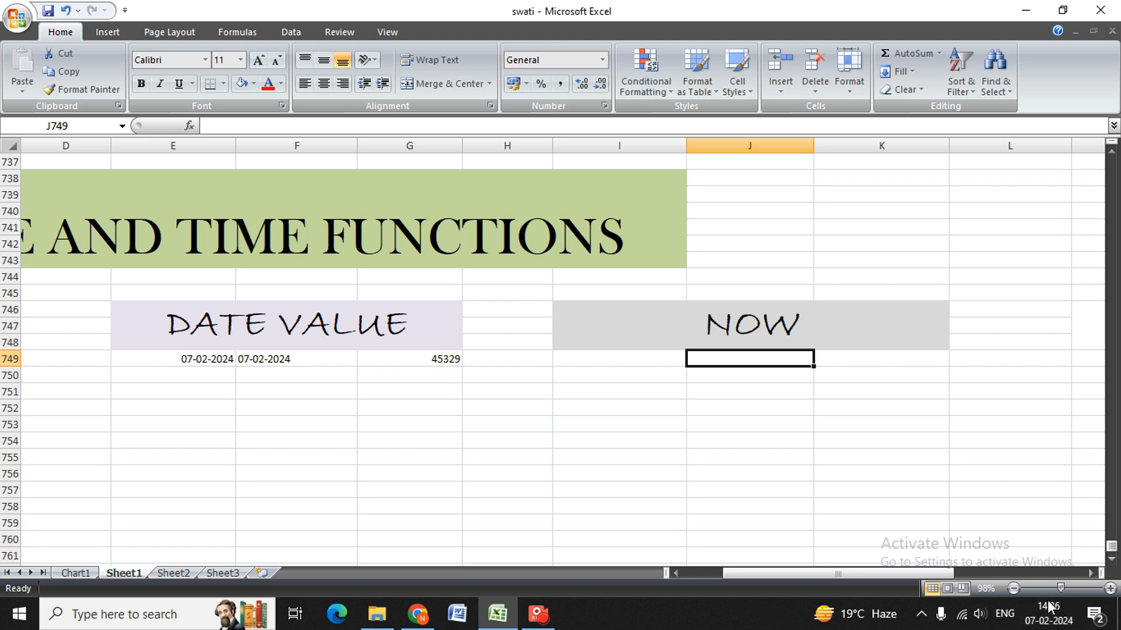
pyautogui.write('=NOW')
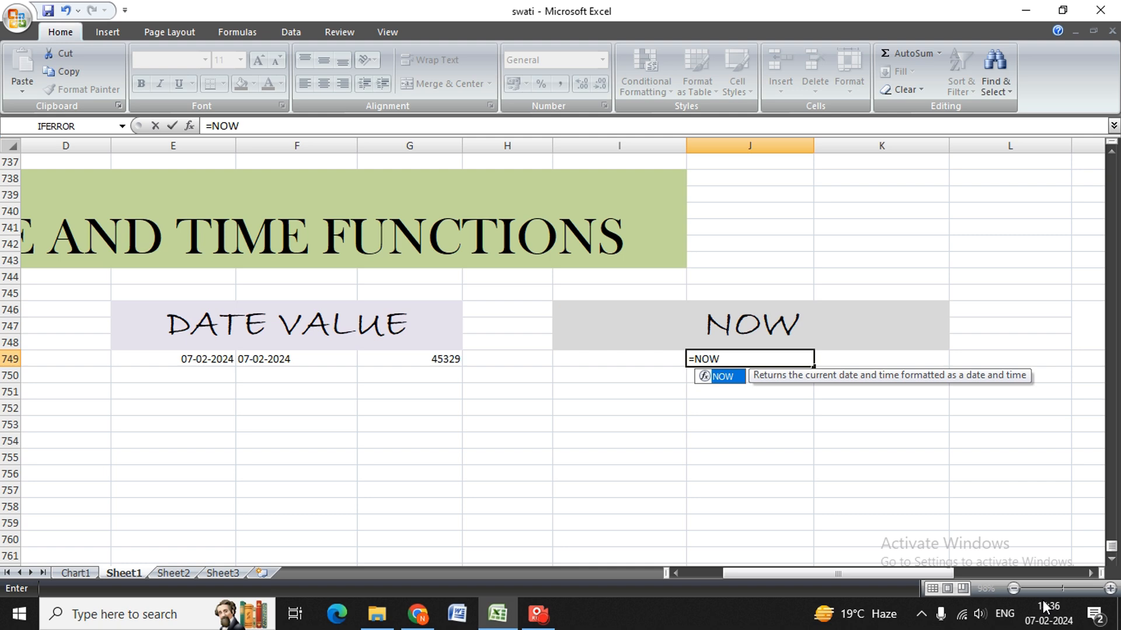
pyautogui.write('()')
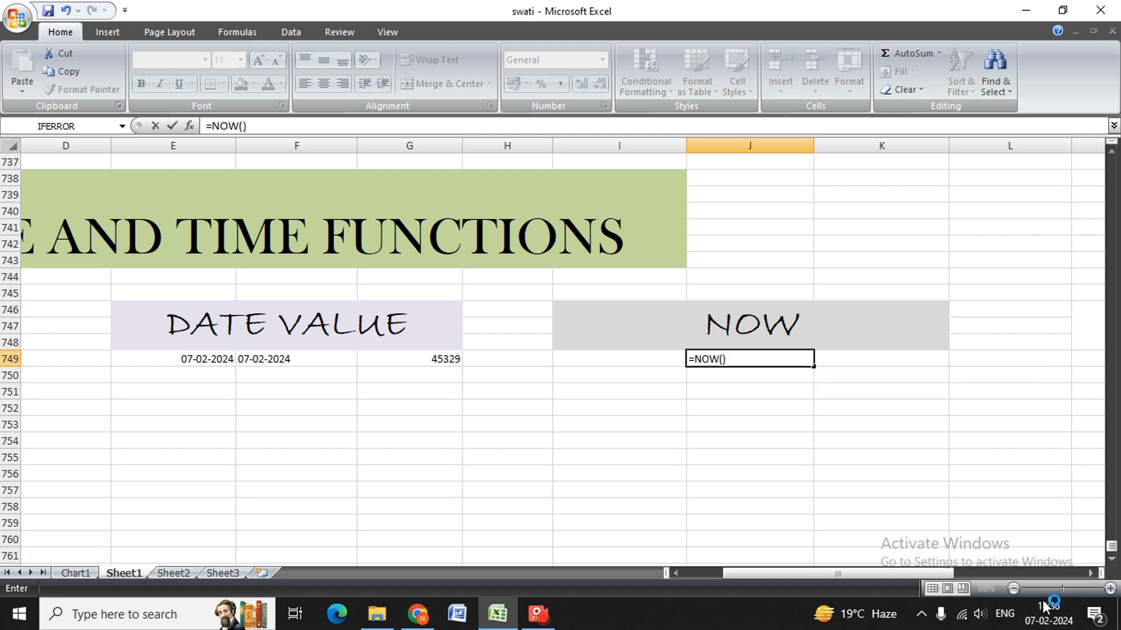
pyautogui.press('Return')
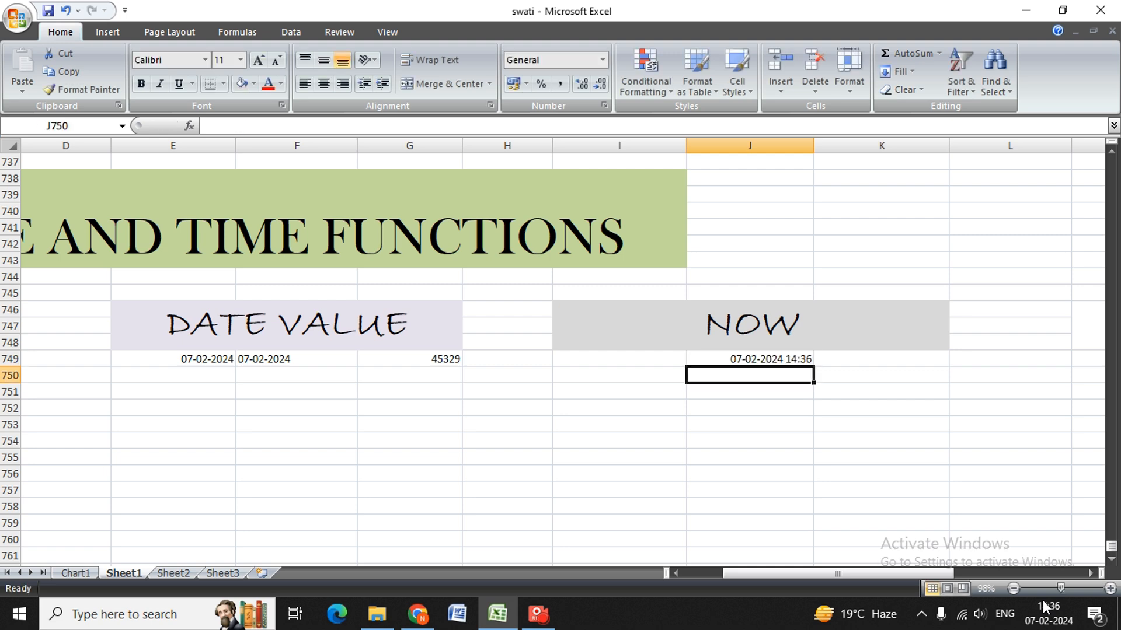
pyautogui.press('Up')
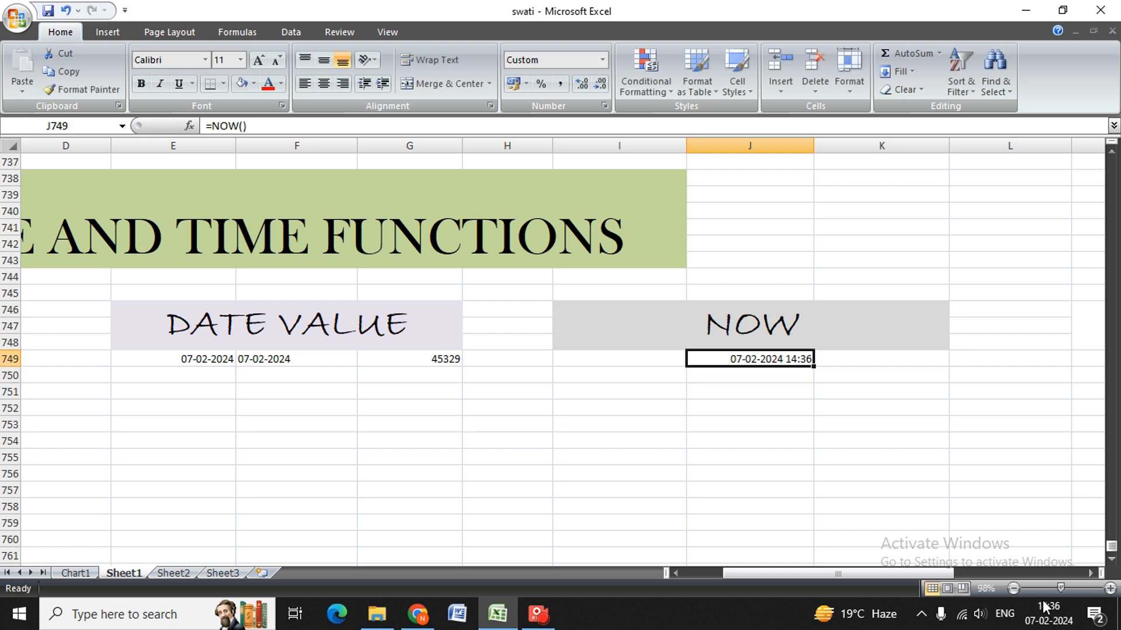
# Replace the text of the second, unformatted NOW heading in merged cell M746 with TODAY.
pyautogui.press('Down')
pyautogui.press('Up')
pyautogui.press('Up')
pyautogui.press('Down')
pyautogui.press('Right')
pyautogui.press('Right')
pyautogui.press('Right')
pyautogui.press('Right')
pyautogui.press('Up')
pyautogui.press('Left')
pyautogui.press('Down')
pyautogui.press('Right')
pyautogui.press('Up')
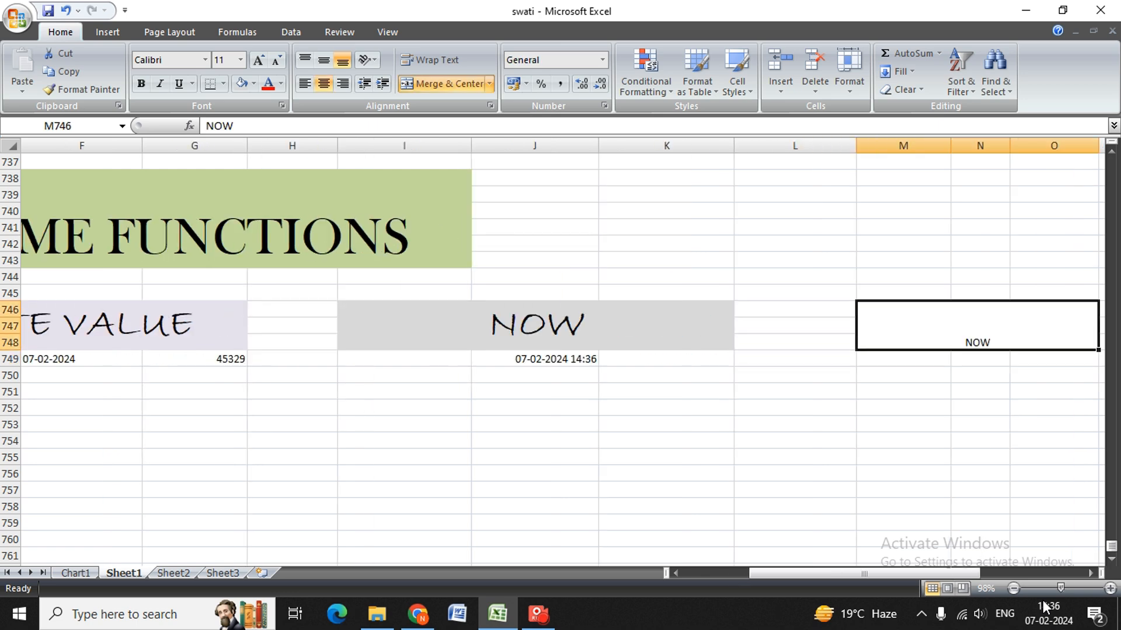
pyautogui.press('BackSpace')
pyautogui.write('TODAY')
pyautogui.press('Return')
pyautogui.press('Up')
# Set the font size of the TODAY heading to 36.
pyautogui.press('alt')
pyautogui.press('h')
pyautogui.press('f')
pyautogui.press('s')
pyautogui.hotkey('alt', 'Down')
pyautogui.press('Down')
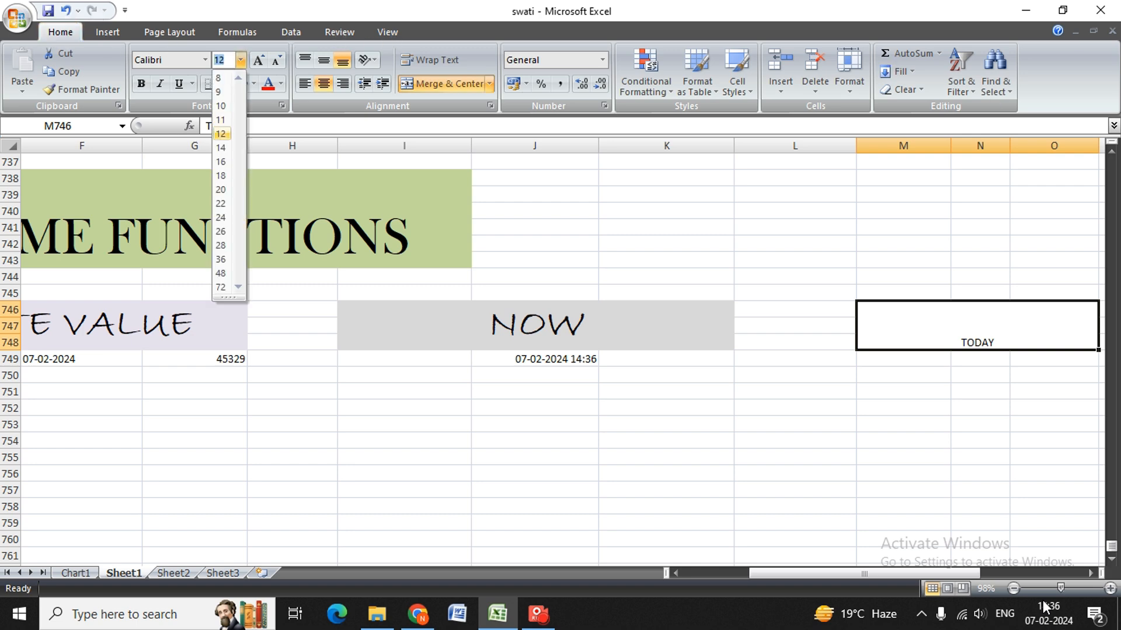
pyautogui.press('Down')
pyautogui.press('Down')
pyautogui.press('Down')
pyautogui.press('Down')
pyautogui.press('Down')
pyautogui.press('Down')
pyautogui.press('Down')
pyautogui.press('Down')
pyautogui.press('Down')
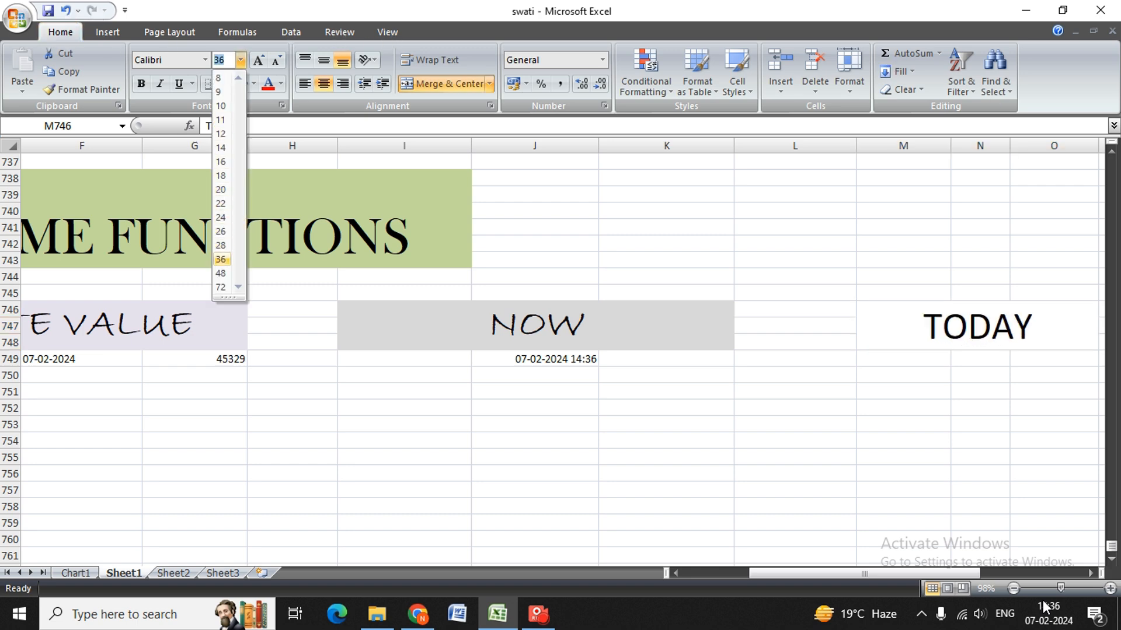
pyautogui.press('Return')
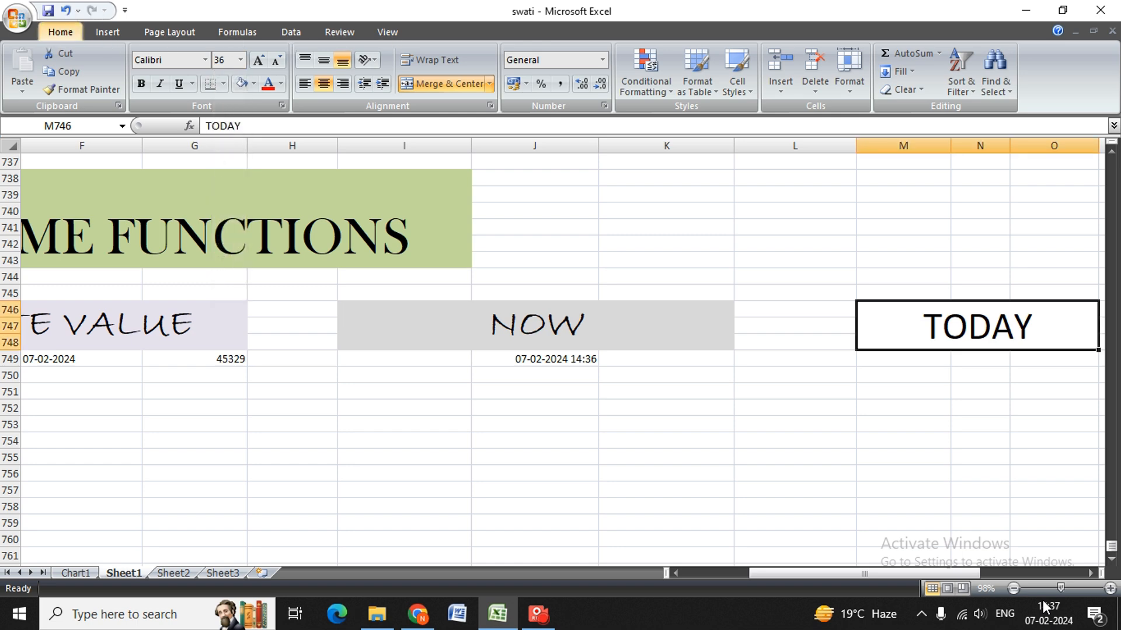
# Fill the TODAY heading in M746 with the same light grey as the NOW heading.
pyautogui.press('h')
pyautogui.press('h')
pyautogui.press('Down')
pyautogui.press('Down')
pyautogui.press('Down')
pyautogui.press('Down')
pyautogui.press('Right')
pyautogui.press('Right')
pyautogui.press('Left')
pyautogui.press('Left')
pyautogui.press('Up')
pyautogui.press('Down')
pyautogui.press('Up')
pyautogui.press('Up')
pyautogui.press('Return')
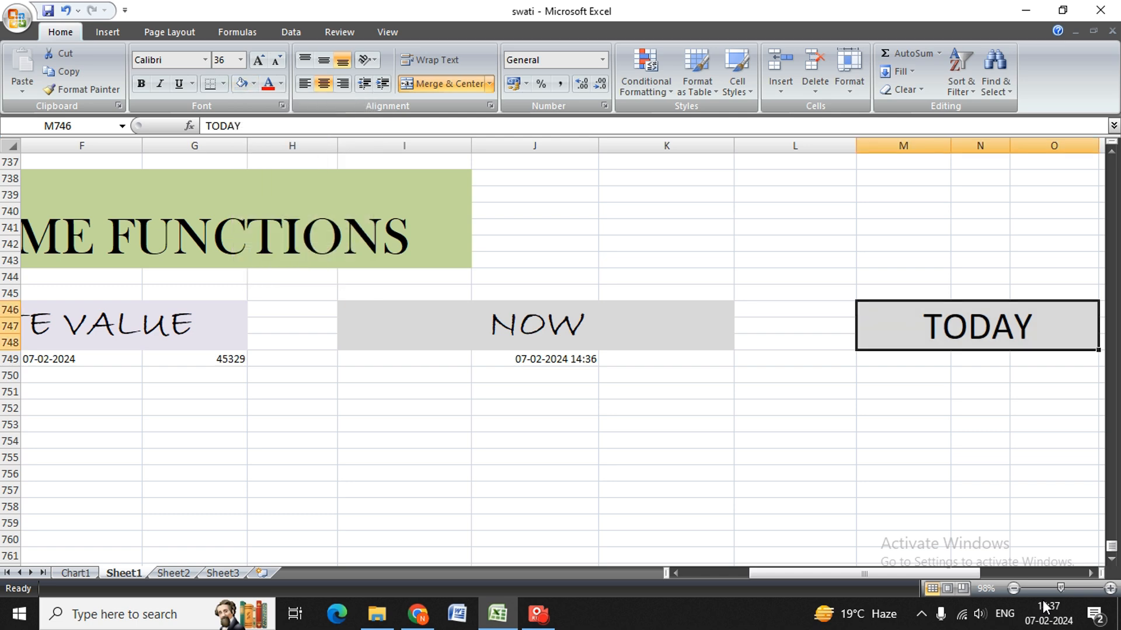
pyautogui.press('alt')
pyautogui.press('h')
pyautogui.press('f')
pyautogui.press('s')
pyautogui.hotkey('alt', 'Down')
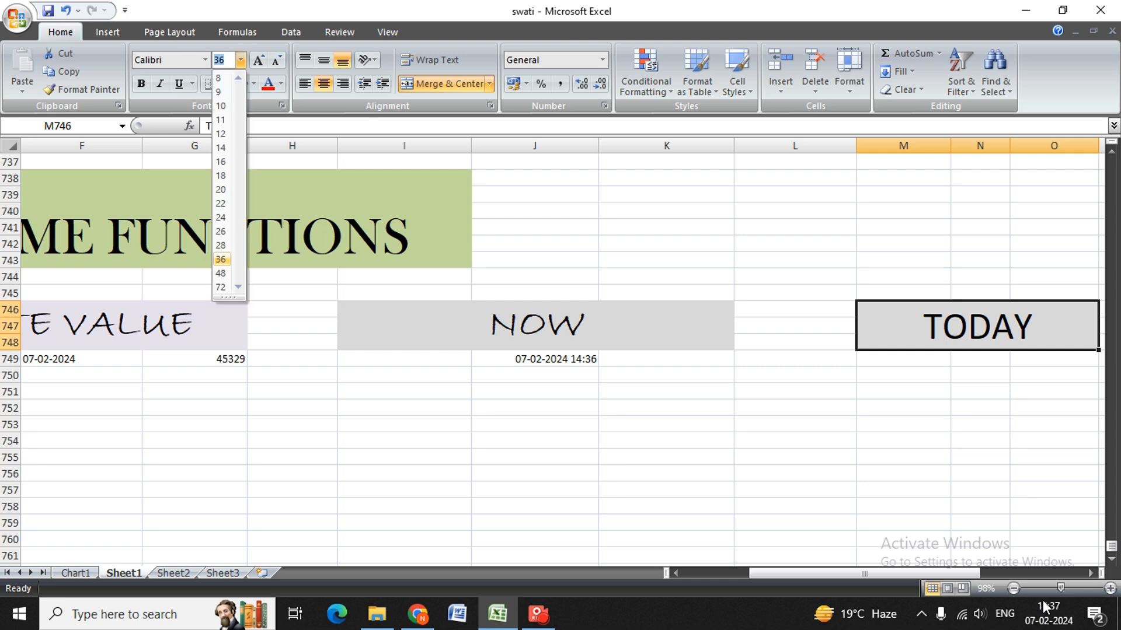
pyautogui.press('Return')
pyautogui.press('alt')
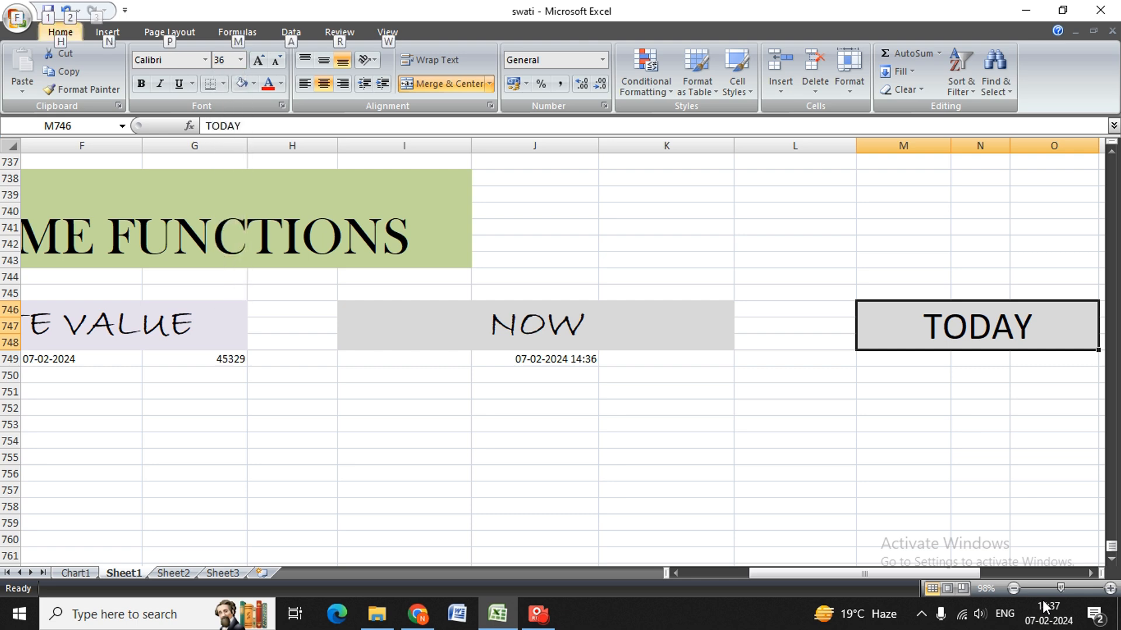
pyautogui.press('f')
pyautogui.press('a')
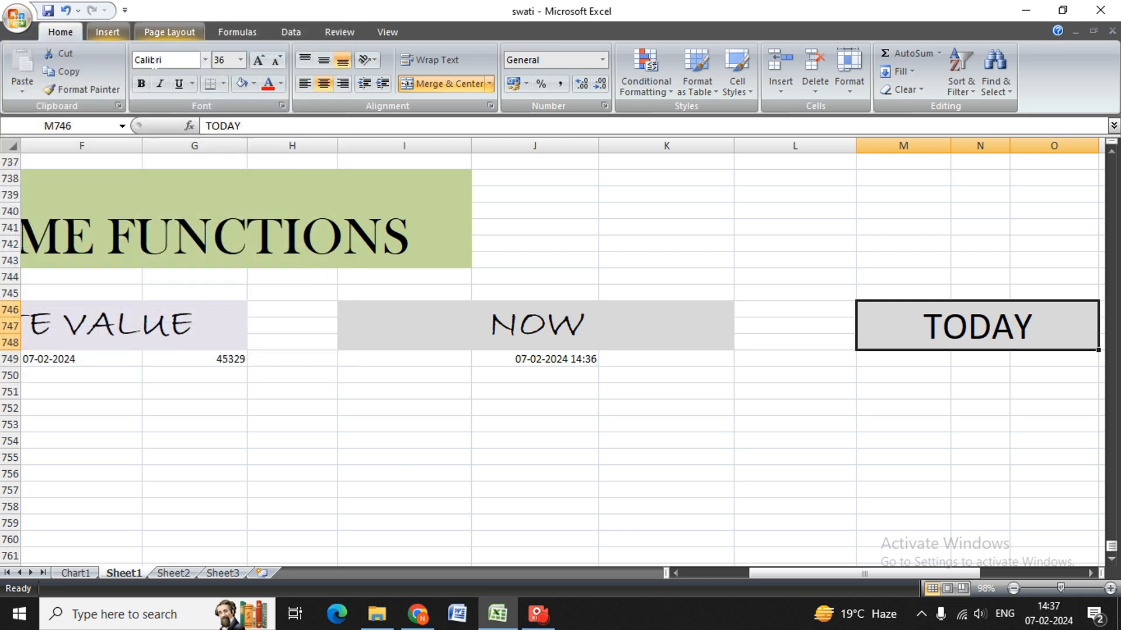
# Change the TODAY heading's font to Bradley Hand ITC.
pyautogui.click(208, 60)
pyautogui.press('Down')
pyautogui.press('Down')
pyautogui.press('Down')
pyautogui.press('Down')
pyautogui.press('Down')
pyautogui.press('Down')
pyautogui.press('Down')
pyautogui.press('Down')
pyautogui.press('Down')
pyautogui.press('Down')
pyautogui.press('Down')
pyautogui.press('Down')
pyautogui.press('Down')
pyautogui.press('Down')
pyautogui.press('Down')
pyautogui.press('Down')
pyautogui.press('Down')
pyautogui.press('Down')
pyautogui.press('Down')
pyautogui.press('Down')
pyautogui.press('Down')
pyautogui.press('Down')
pyautogui.press('Up')
pyautogui.press('Down')
pyautogui.press('Down')
pyautogui.press('Down')
pyautogui.press('Up')
pyautogui.press('Up')
pyautogui.press('Down')
pyautogui.press('Down')
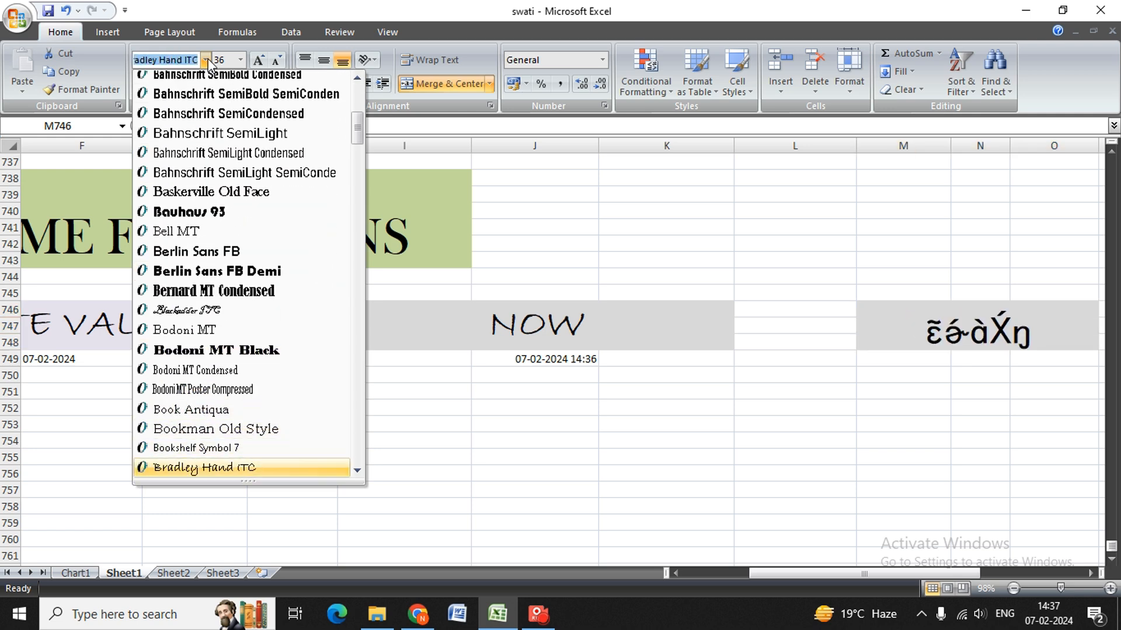
pyautogui.press('Return')
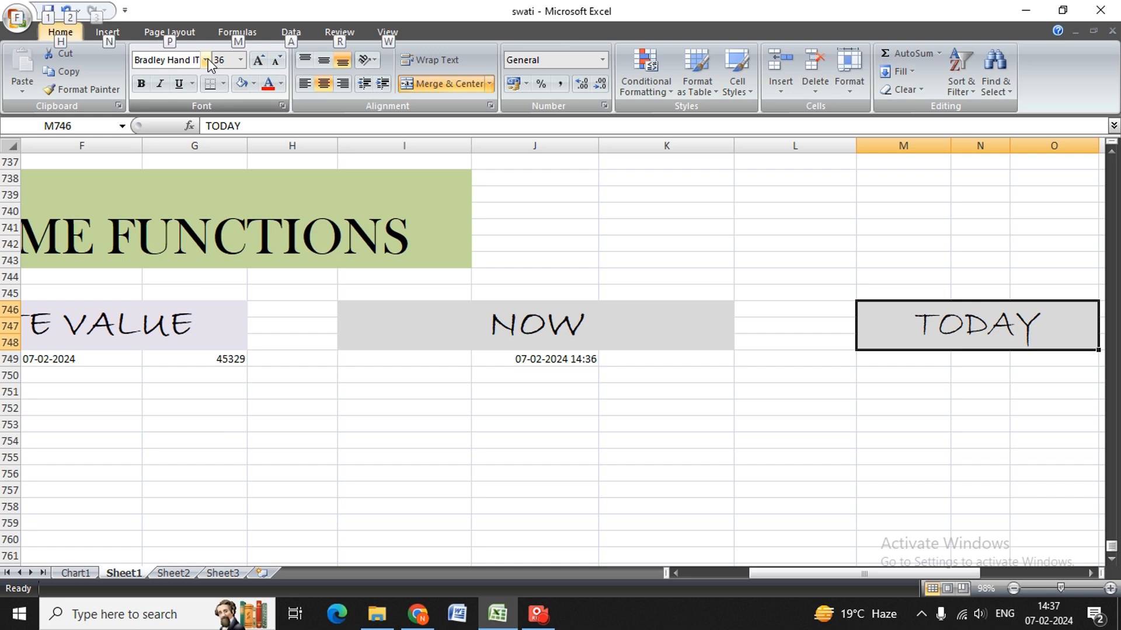
# Make the TODAY heading in M746 bold.
pyautogui.hotkey('ctrl', 'b')
pyautogui.press('Down')
pyautogui.press('Up')
pyautogui.press('Down')
pyautogui.press('Right')
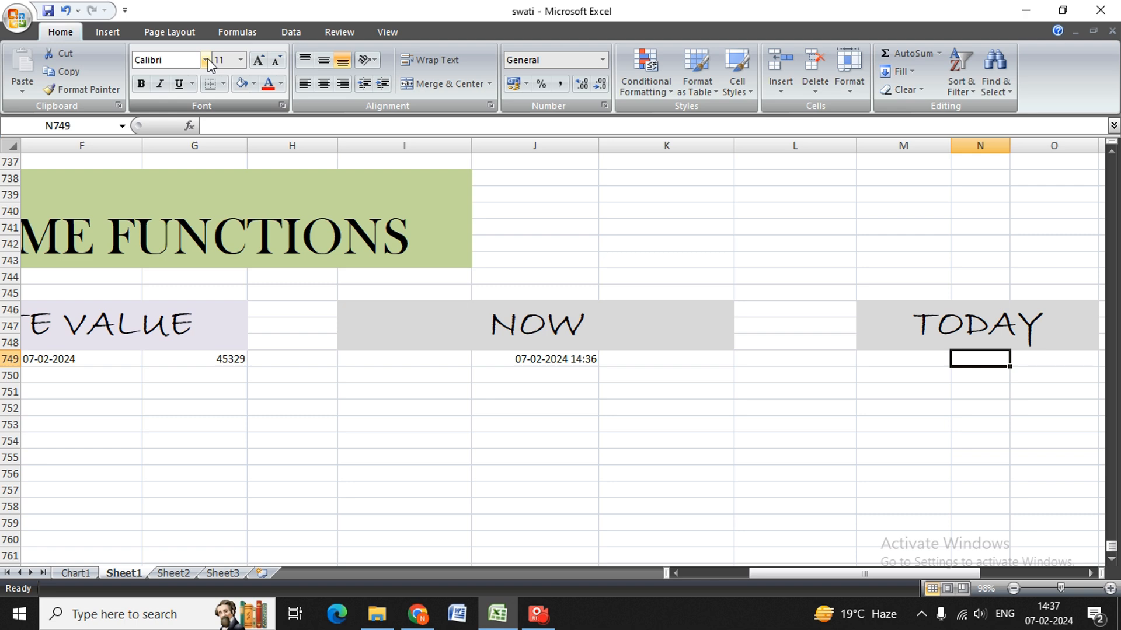
# Review the NOW example in row 749 alongside the empty cells under the TODAY heading.
pyautogui.press('Down')
pyautogui.press('Left')
pyautogui.press('Left')
pyautogui.press('Left')
pyautogui.press('Left')
pyautogui.press('Left')
pyautogui.press('Up')
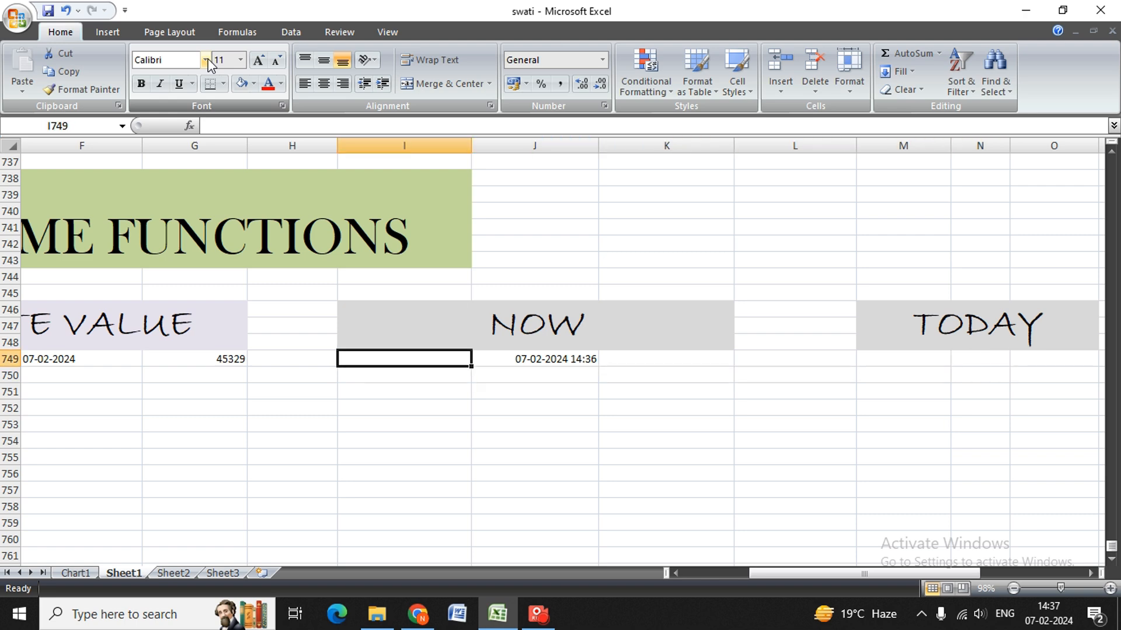
pyautogui.press('Right')
pyautogui.press('Right')
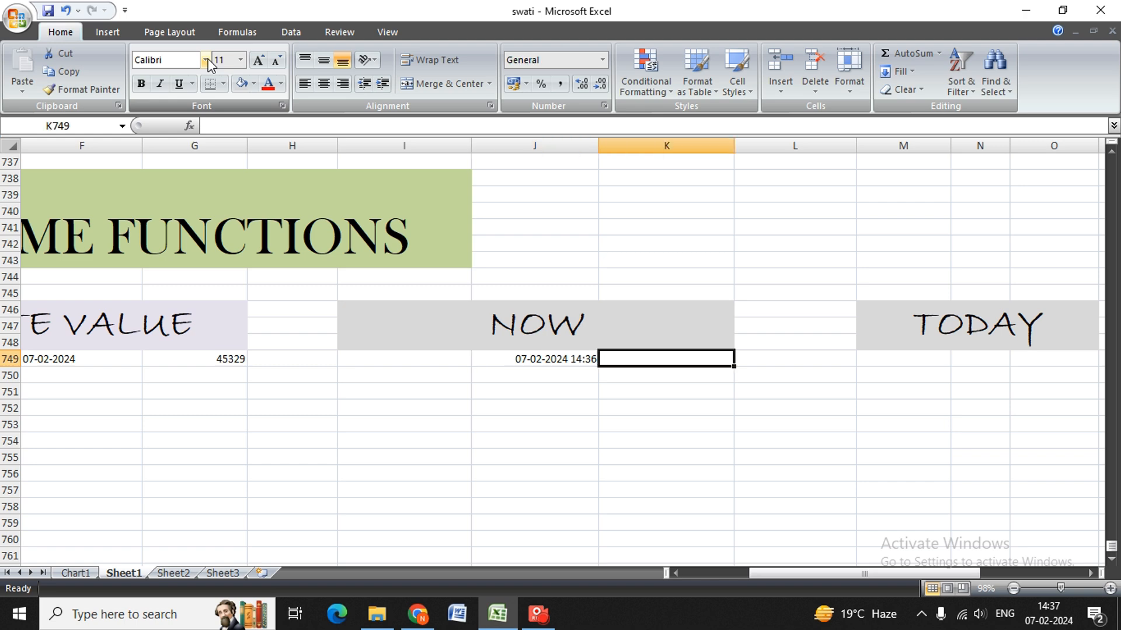
pyautogui.press('Right')
pyautogui.press('Right')
pyautogui.press('Right')
pyautogui.press('Up')
pyautogui.press('Down')
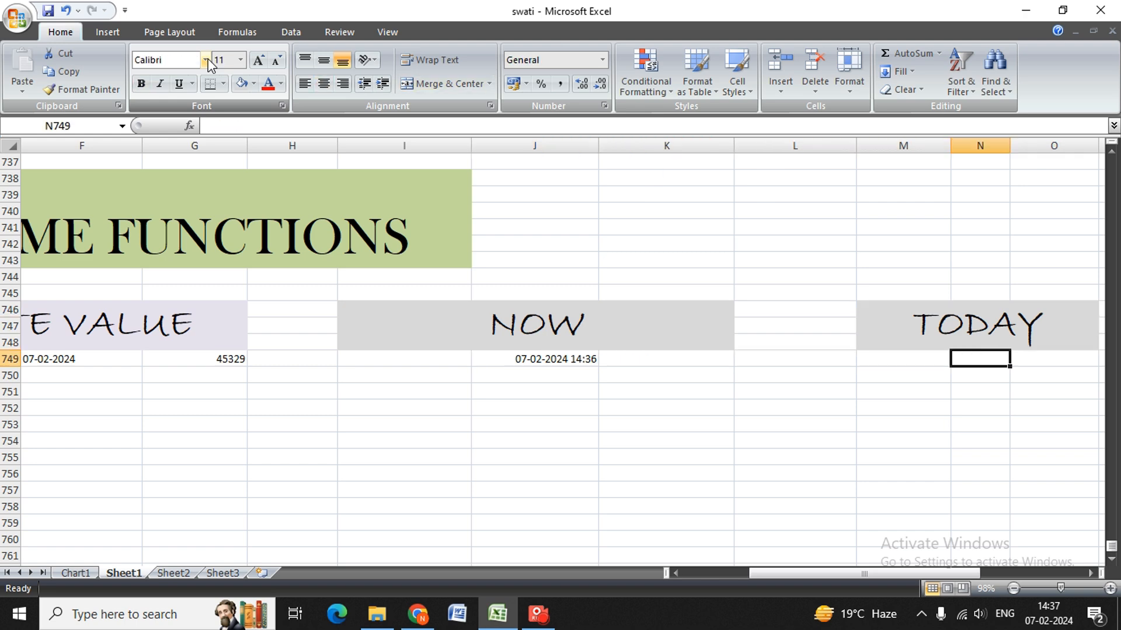
# Enter the formula =TODAY() in N749 under the TODAY heading.
pyautogui.write('=TODAY')
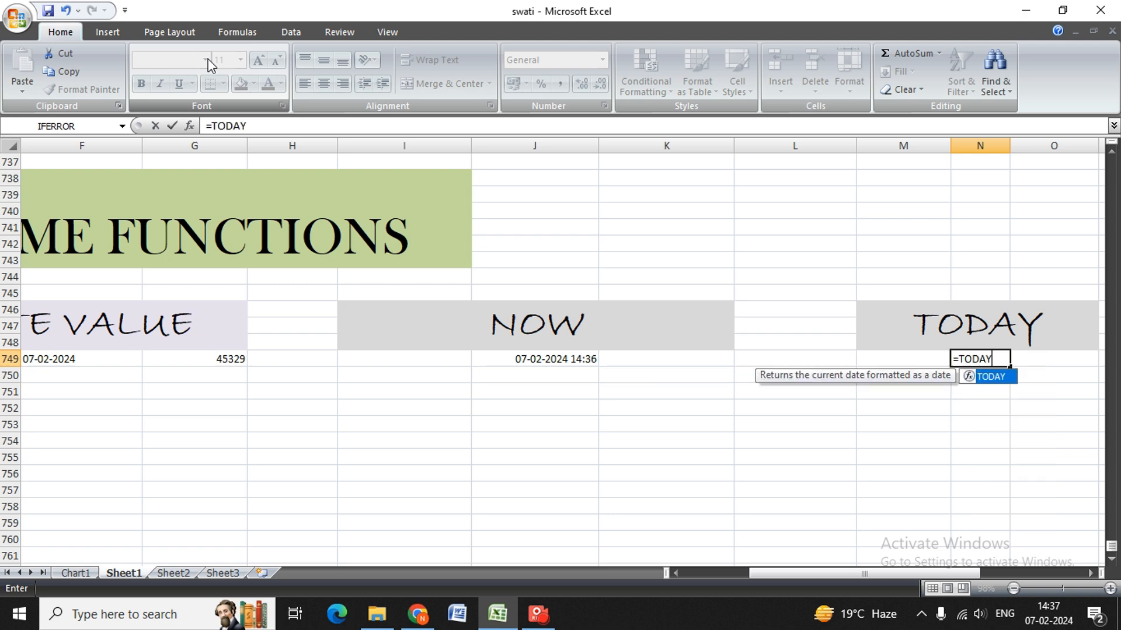
pyautogui.write('()')
pyautogui.press('Return')
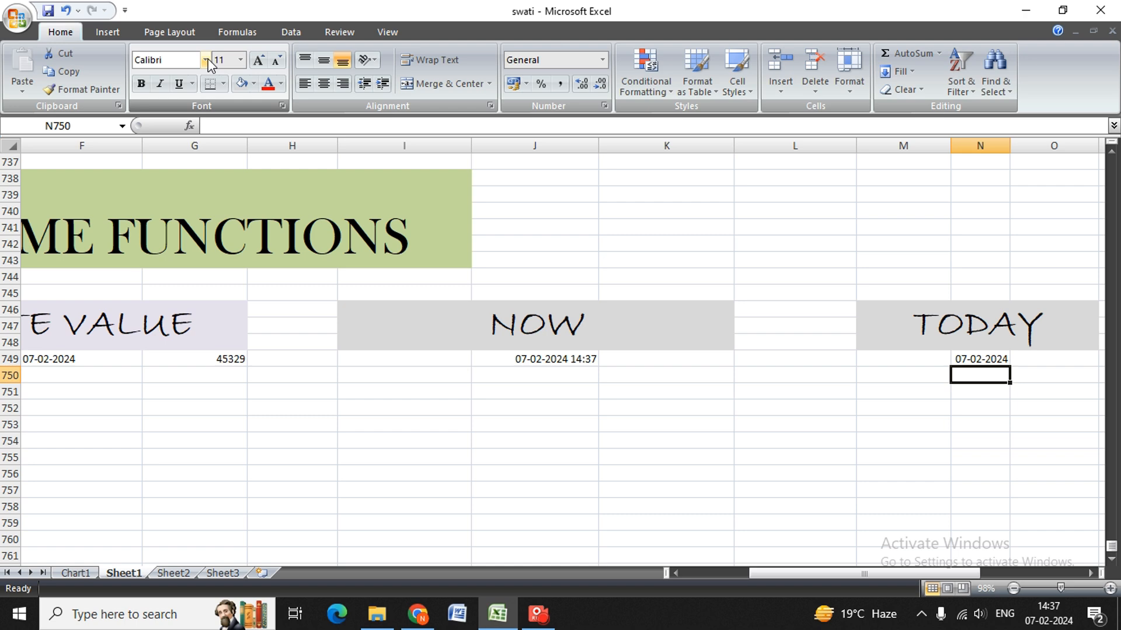
pyautogui.press('Up')
pyautogui.press('Left')
pyautogui.press('Left')
pyautogui.press('Right')
pyautogui.press('Right')
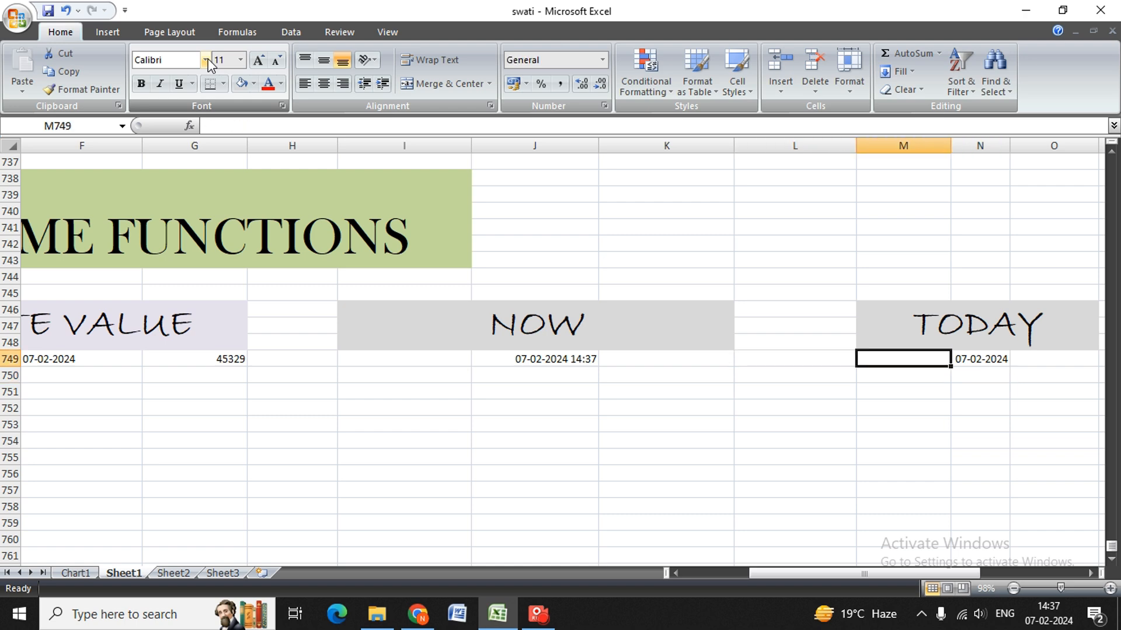
pyautogui.press('Right')
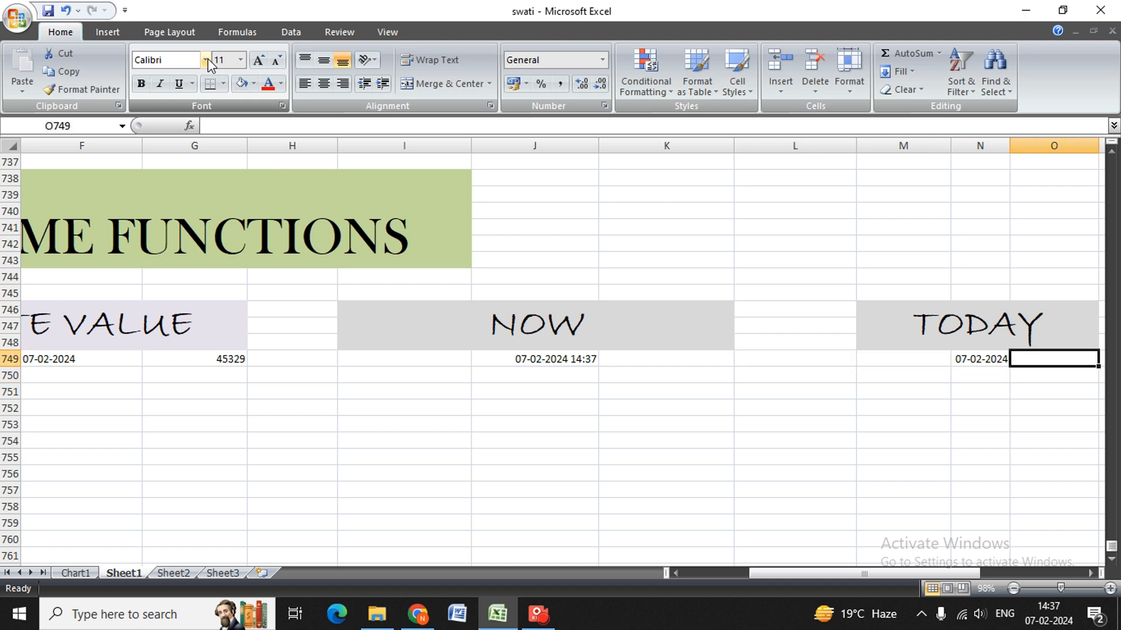
# Enter the formula =N749+1 in O749 to get the day after the TODAY result.
pyautogui.press('Left')
pyautogui.press('Right')
pyautogui.press('Left')
pyautogui.press('Right')
pyautogui.write('=')
pyautogui.press('Left')
pyautogui.write('+1')
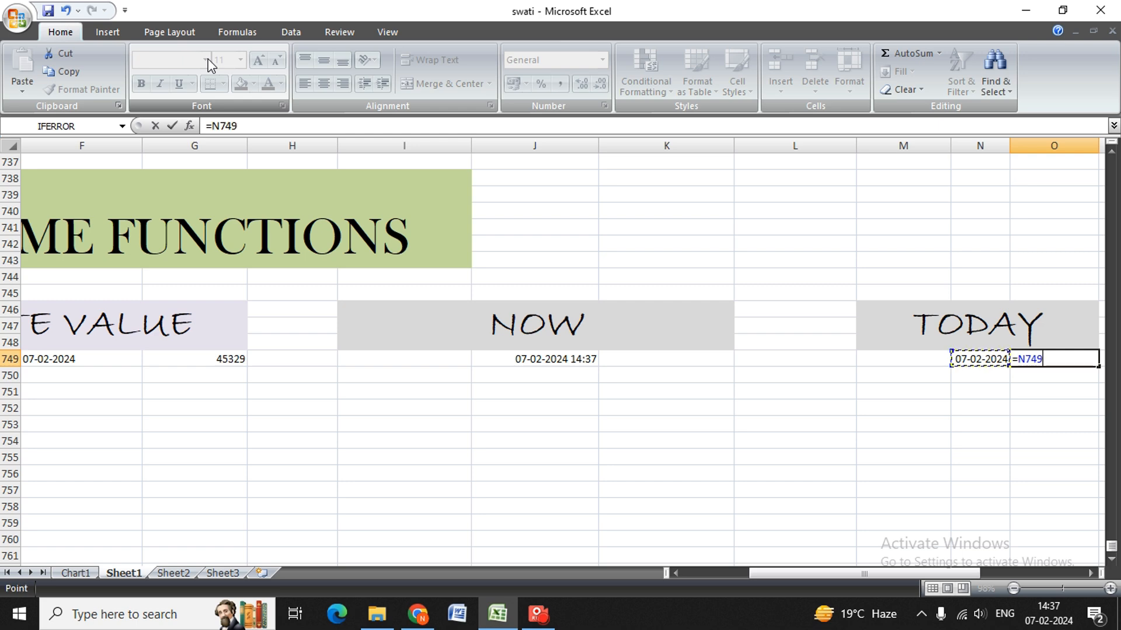
pyautogui.press('Return')
pyautogui.press('Up')
pyautogui.press('Down')
pyautogui.press('Down')
pyautogui.press('Up')
pyautogui.press('Left')
pyautogui.press('Right')
pyautogui.press('Up')
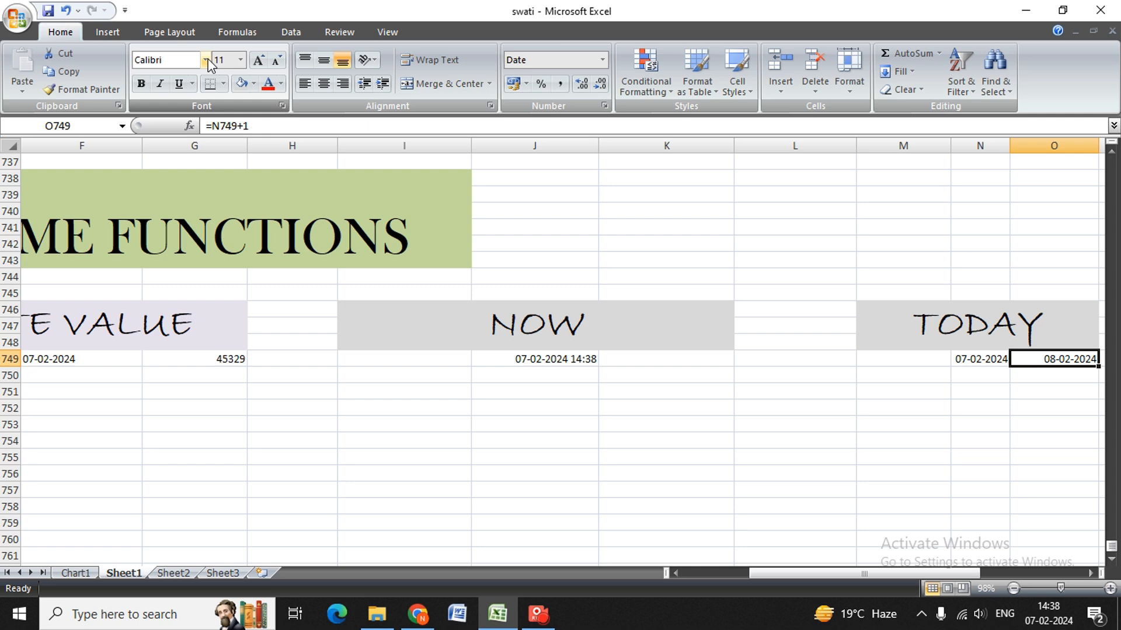
# Enter the formula =O749+5 in N750 to add five days to the date in O749.
pyautogui.press('Down')
pyautogui.press('Left')
pyautogui.write('=')
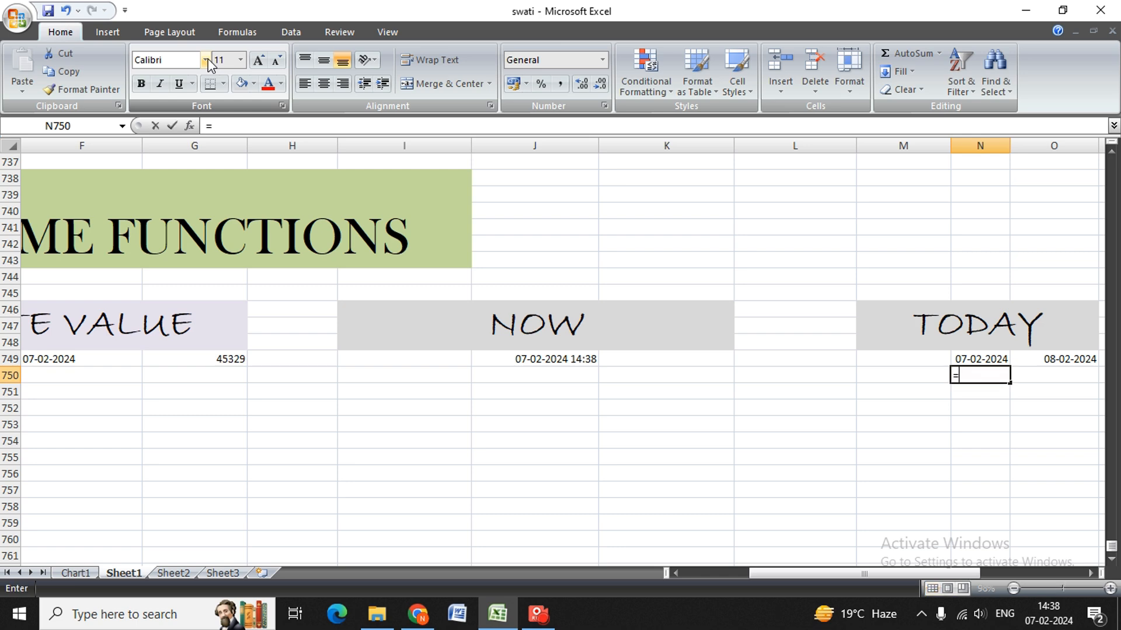
pyautogui.press('Up')
pyautogui.press('Right')
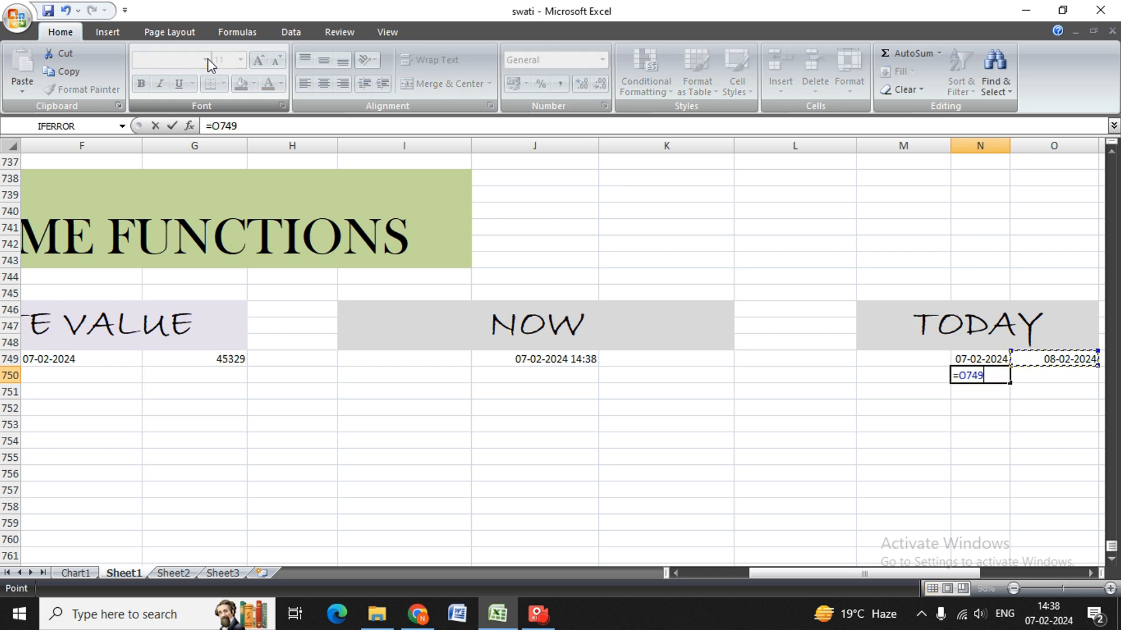
pyautogui.write('+5')
pyautogui.press('Return')
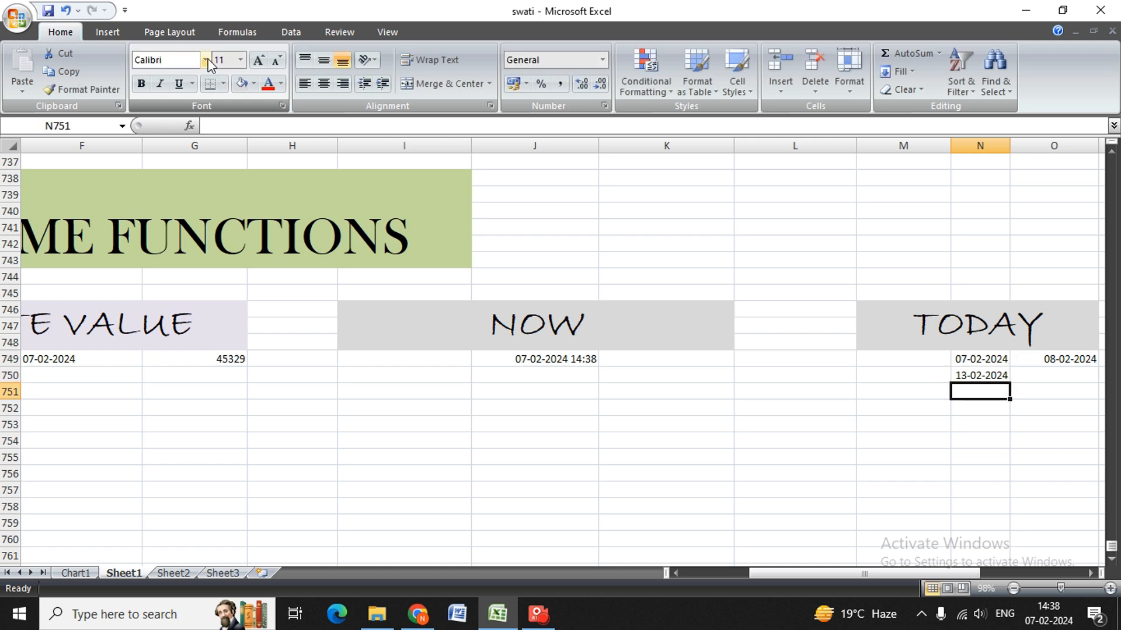
# Review the worked examples along row 749 from the TODAY section back to the DATE section.
pyautogui.press('Up')
pyautogui.press('Up')
pyautogui.press('Right')
pyautogui.press('Right')
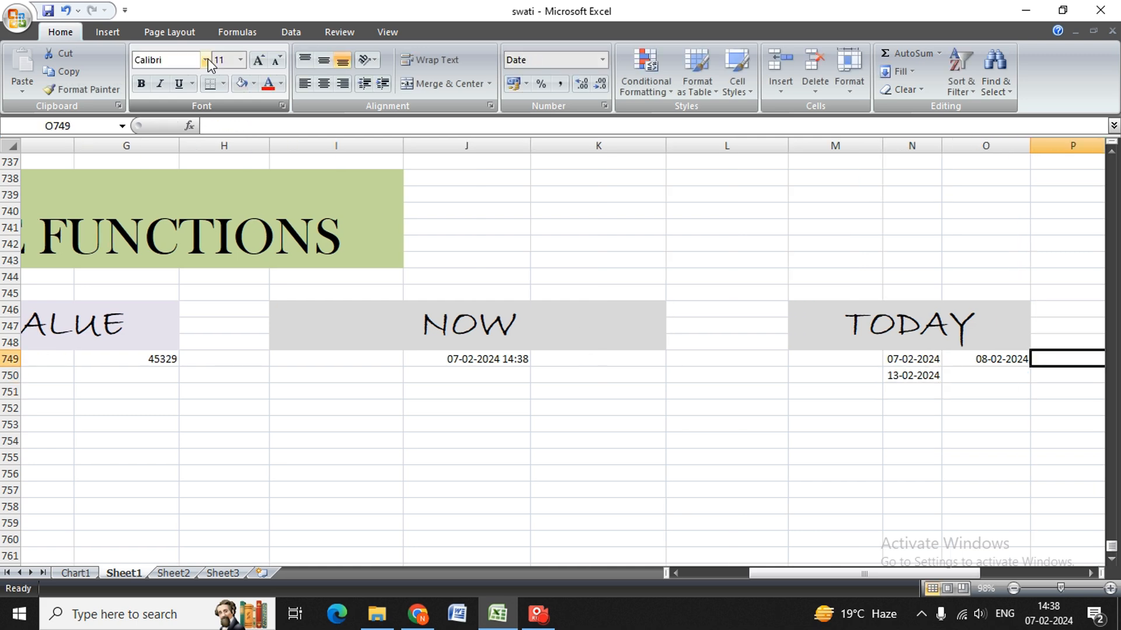
pyautogui.press('Left')
pyautogui.press('Left')
pyautogui.press('Left')
pyautogui.press('Left')
pyautogui.press('Left')
pyautogui.press('Left')
pyautogui.press('Left')
pyautogui.press('Left')
pyautogui.press('Left')
pyautogui.press('Left')
pyautogui.press('Left')
pyautogui.press('Left')
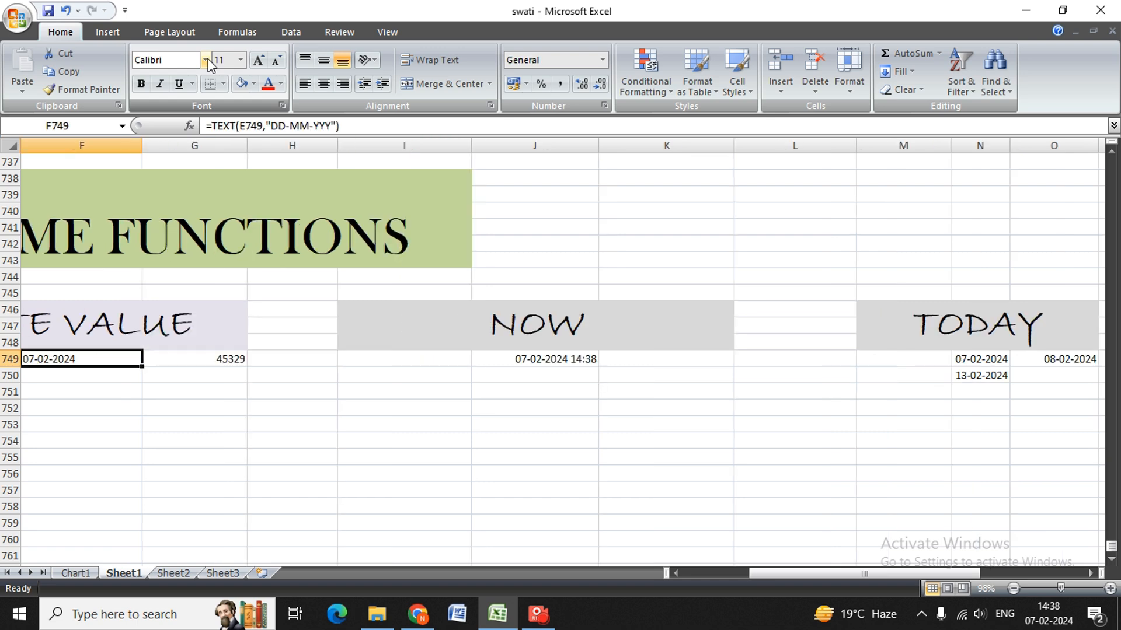
pyautogui.press('Left')
pyautogui.press('Left')
pyautogui.press('Left')
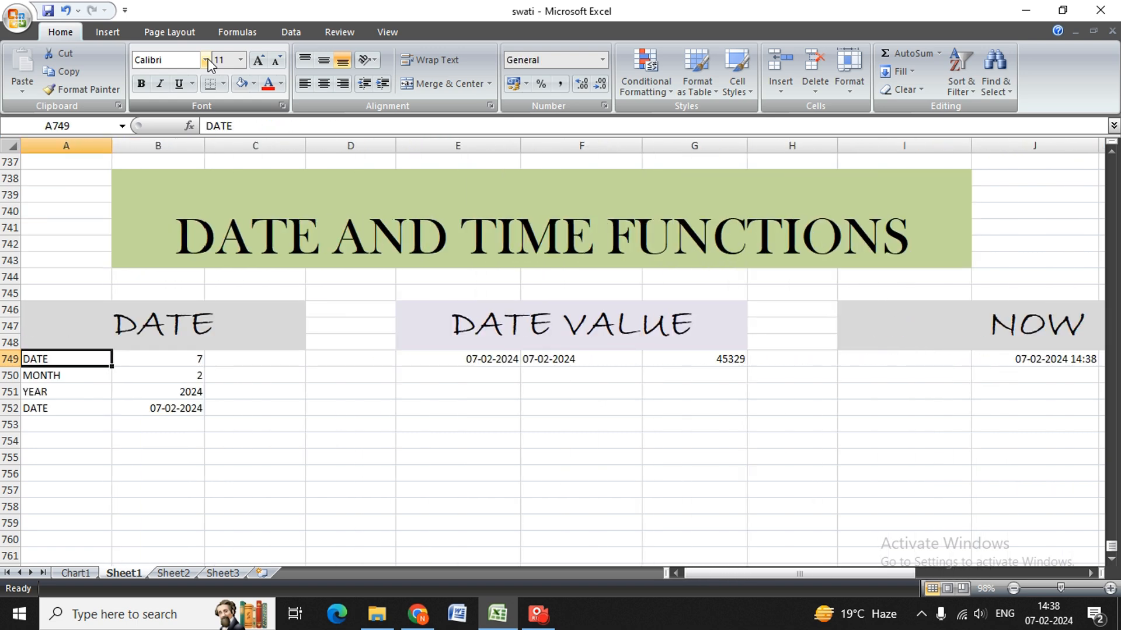
# Look over the section title, the DATE example rows and the empty rows beneath them in column A.
pyautogui.press('Up')
pyautogui.press('Up')
pyautogui.press('Up')
pyautogui.press('Up')
pyautogui.press('Up')
pyautogui.press('Up')
pyautogui.press('Up')
pyautogui.press('Up')
pyautogui.press('Up')
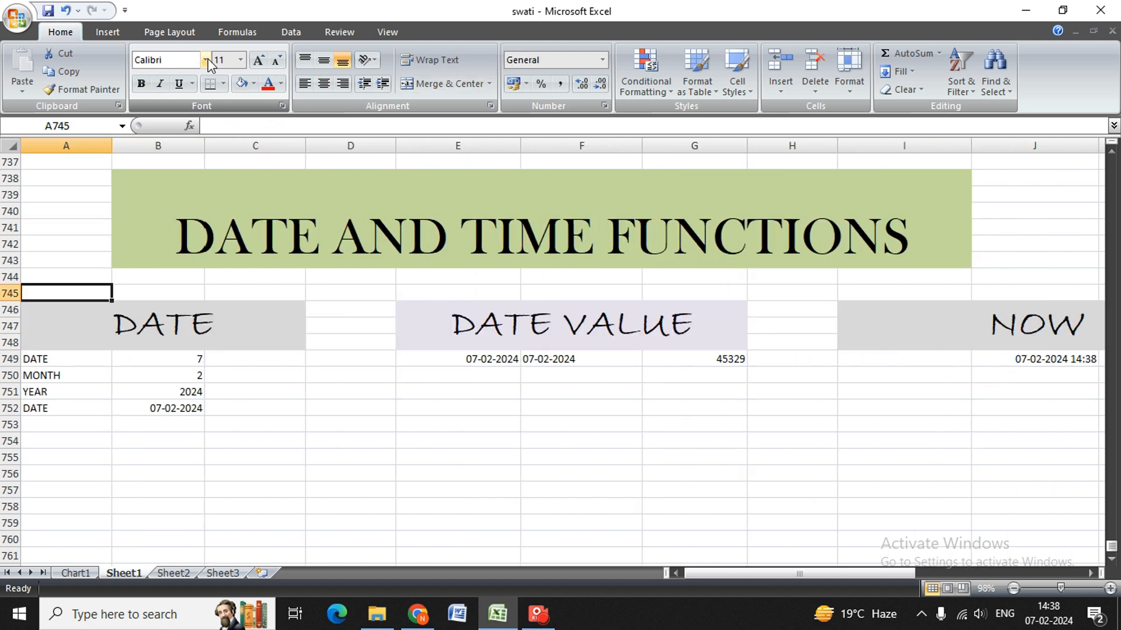
pyautogui.press('Down')
pyautogui.press('Down')
pyautogui.press('Down')
pyautogui.press('Down')
pyautogui.press('Down')
pyautogui.press('Down')
pyautogui.press('Down')
pyautogui.press('Down')
pyautogui.press('Down')
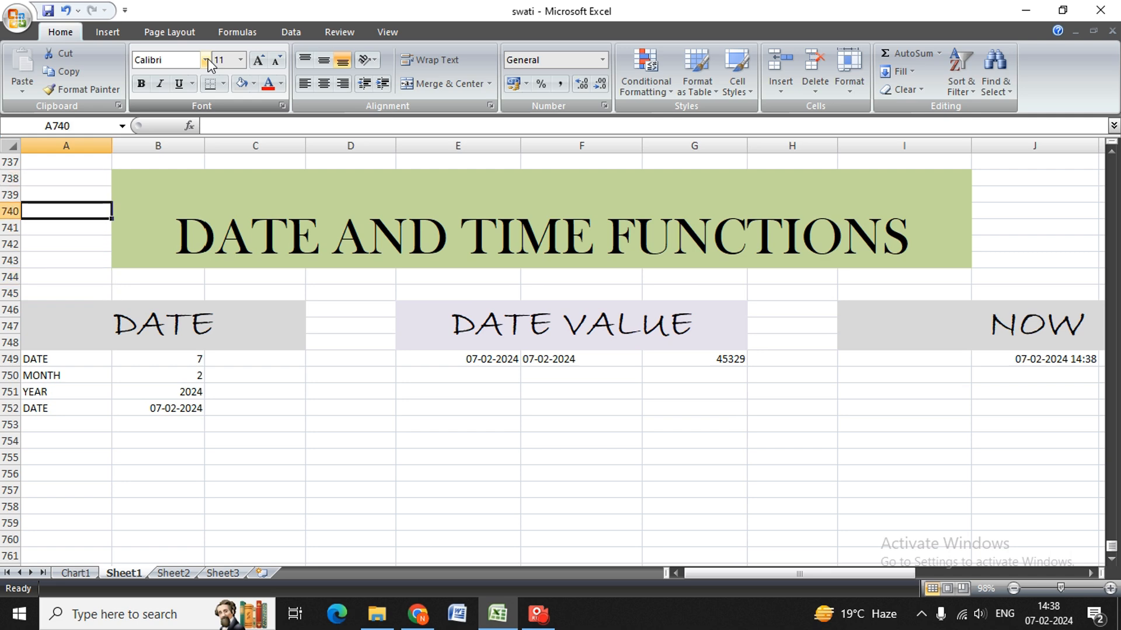
pyautogui.press('Down')
pyautogui.press('Down')
pyautogui.press('Down')
pyautogui.press('Down')
pyautogui.press('Down')
pyautogui.press('Down')
pyautogui.press('Down')
pyautogui.press('Down')
pyautogui.press('Down')
pyautogui.press('Down')
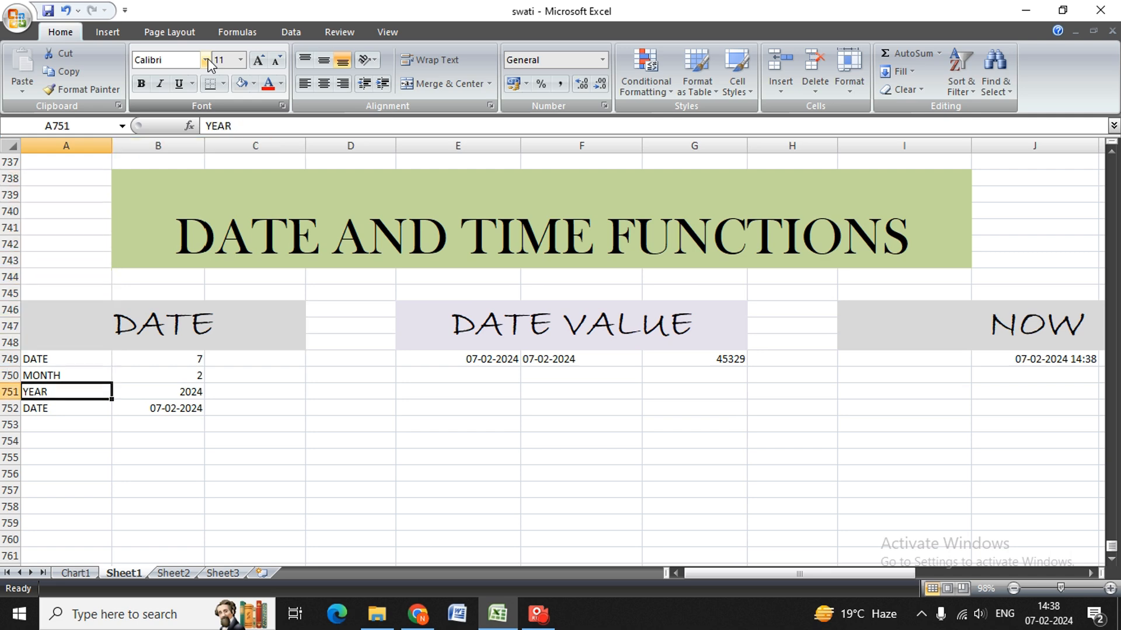
pyautogui.press('Down')
pyautogui.press('Down')
pyautogui.press('Down')
pyautogui.press('Down')
pyautogui.press('Down')
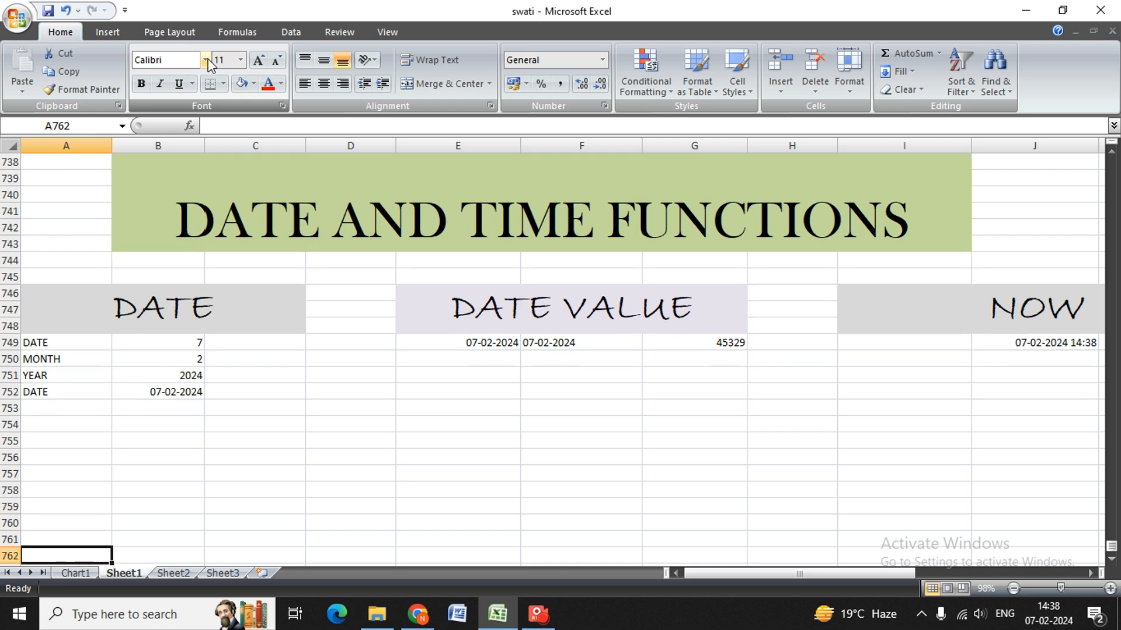
pyautogui.press('Up')
pyautogui.press('Up')
pyautogui.press('Up')
pyautogui.press('Up')
pyautogui.press('Up')
pyautogui.press('Up')
pyautogui.press('Up')
pyautogui.press('Up')
pyautogui.press('Up')
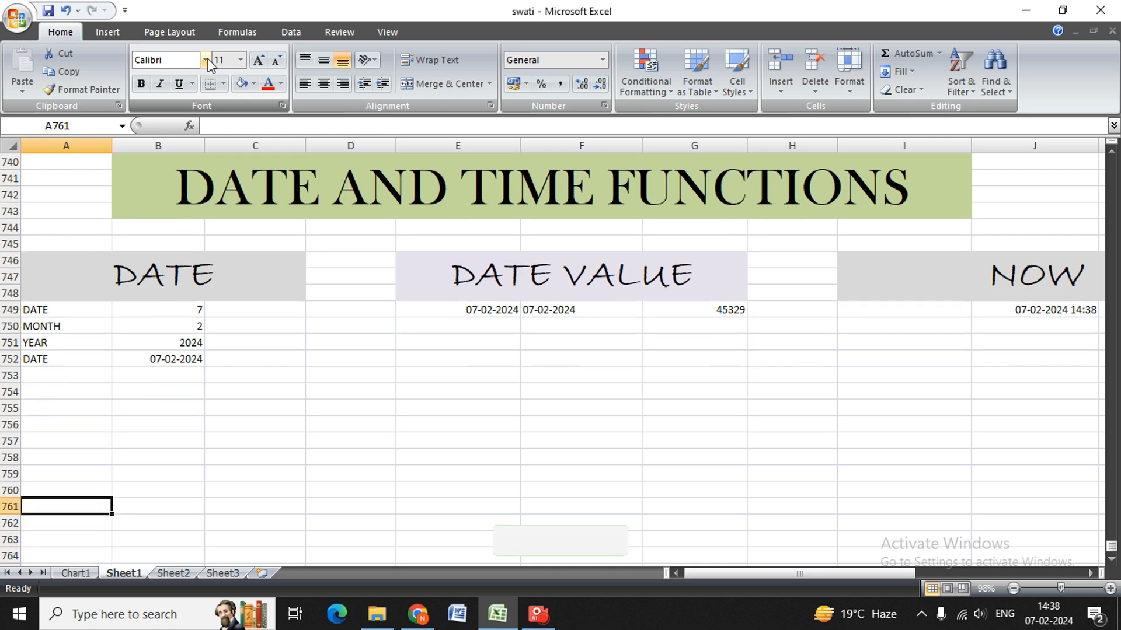
pyautogui.press('Up')
pyautogui.press('Up')
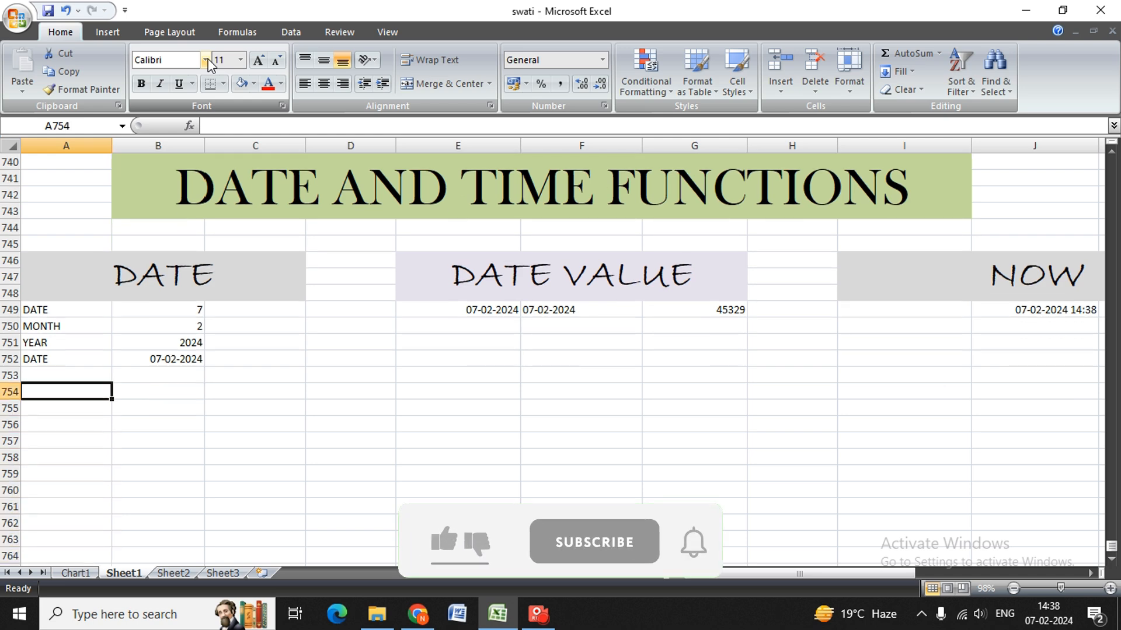